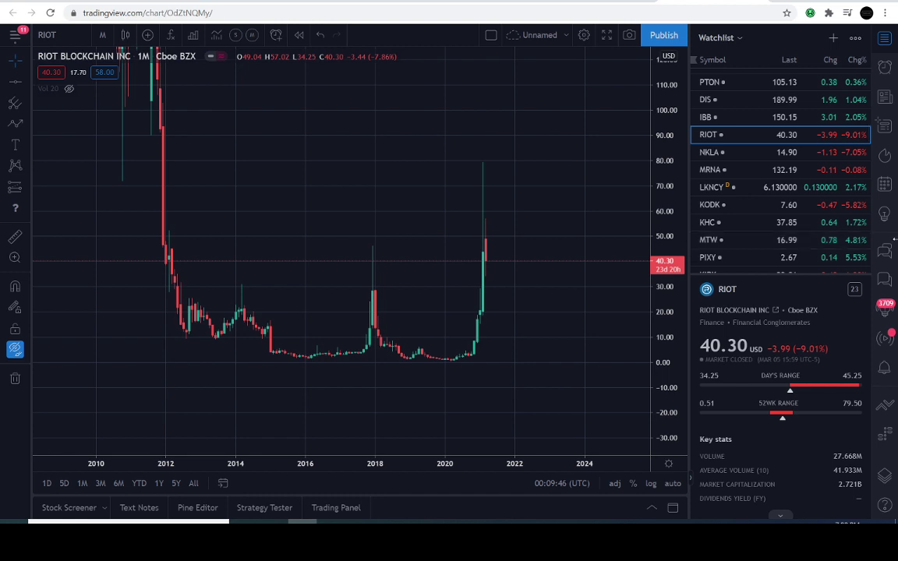
# Collapse the watchlist to widen the RIOT chart and make all hidden drawings visible.
pyautogui.click(885, 39)
pyautogui.moveTo(735, 211); pyautogui.dragTo(691, 215)
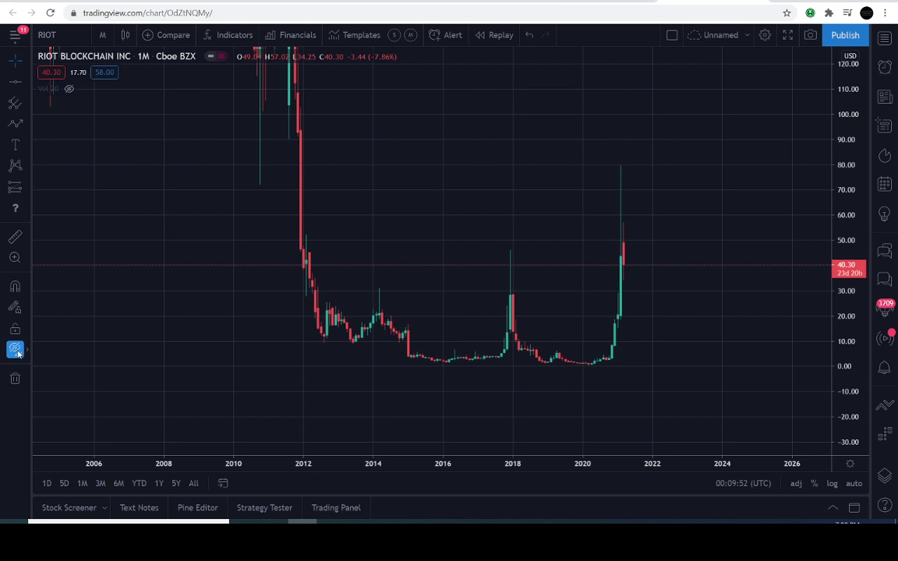
pyautogui.click(15, 350)
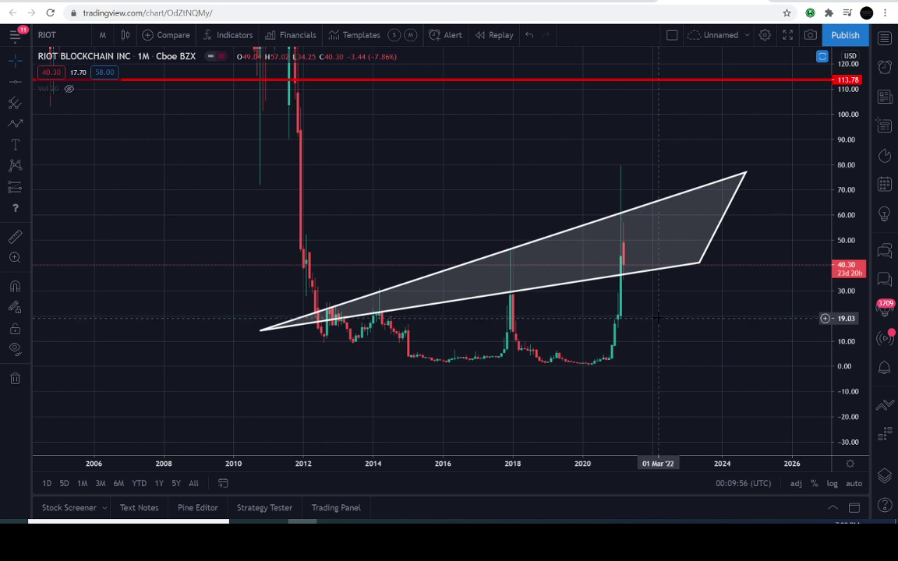
pyautogui.click(15, 123)
pyautogui.click(440, 176)
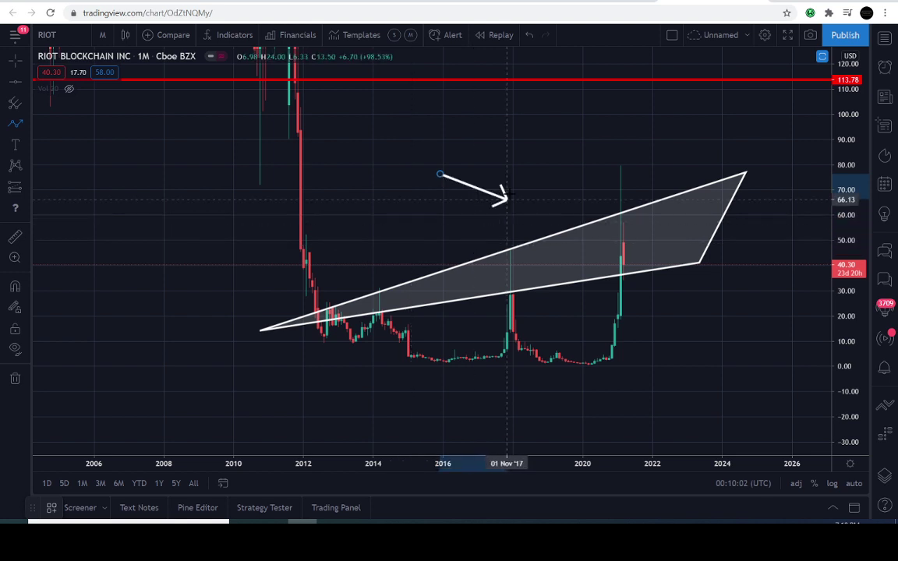
pyautogui.press('Escape')
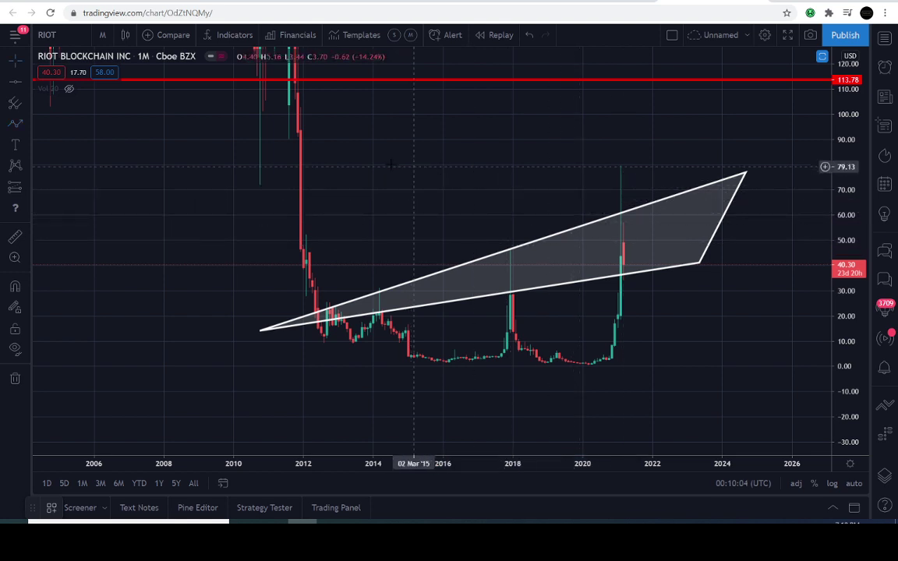
# Trace a temporary zigzag path bouncing between the wedge's upper and lower trendlines from mid-2012 to about 2022, and discard it.
pyautogui.moveTo(393, 191); pyautogui.dragTo(434, 181)
pyautogui.scroll(1, 434, 180)
pyautogui.moveTo(846, 404); pyautogui.dragTo(821, 309)
pyautogui.moveTo(436, 225); pyautogui.dragTo(437, 158)
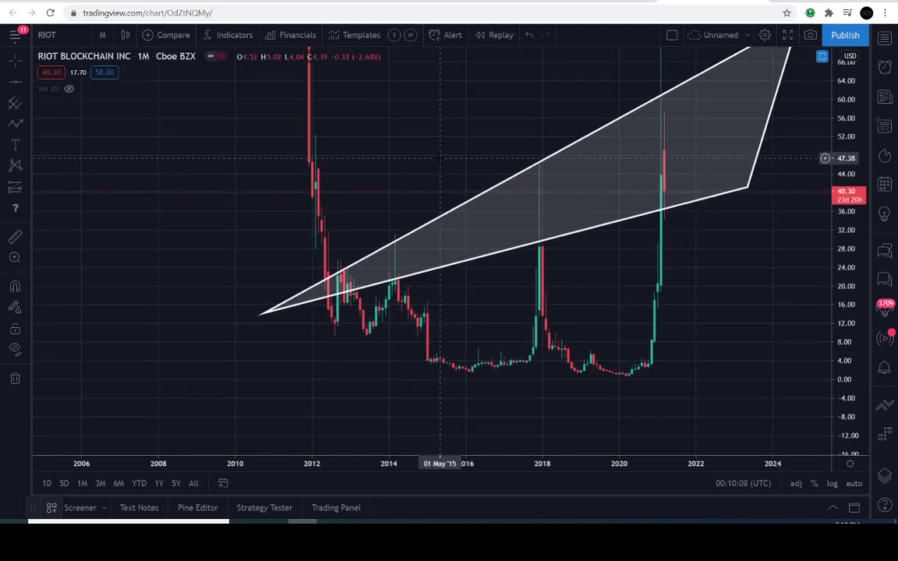
pyautogui.scroll(2, 436, 158)
pyautogui.click(15, 123)
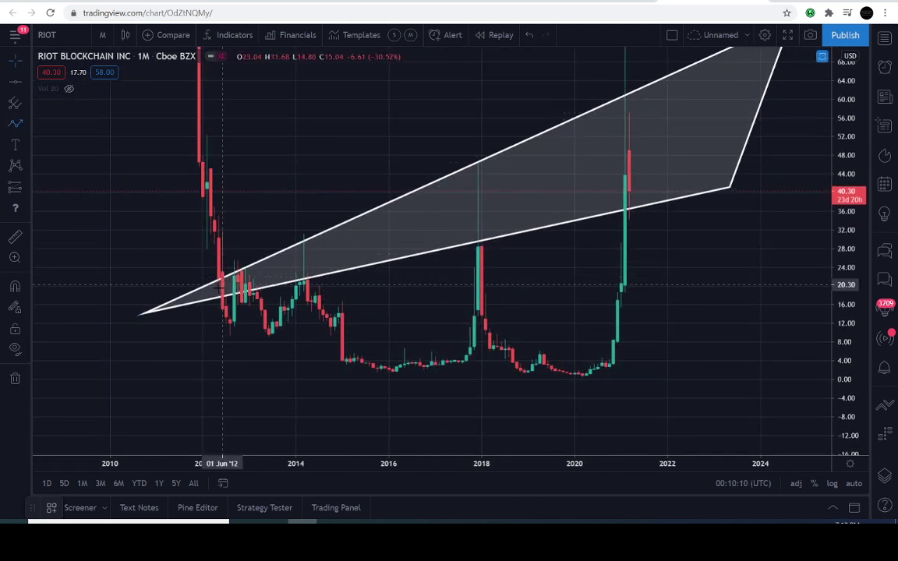
pyautogui.click(221, 292)
pyautogui.click(248, 272)
pyautogui.click(265, 293)
pyautogui.click(290, 246)
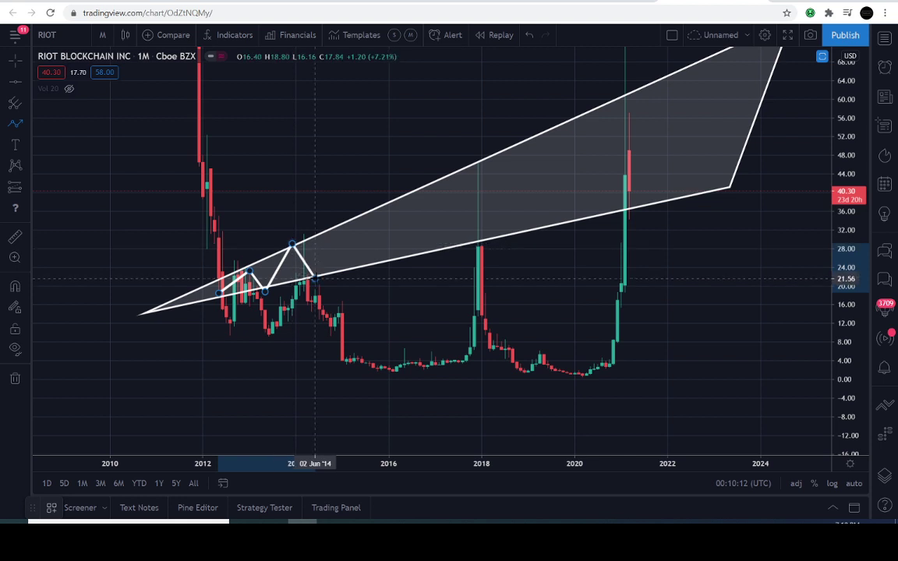
pyautogui.click(314, 278)
pyautogui.click(361, 212)
pyautogui.click(403, 255)
pyautogui.click(427, 193)
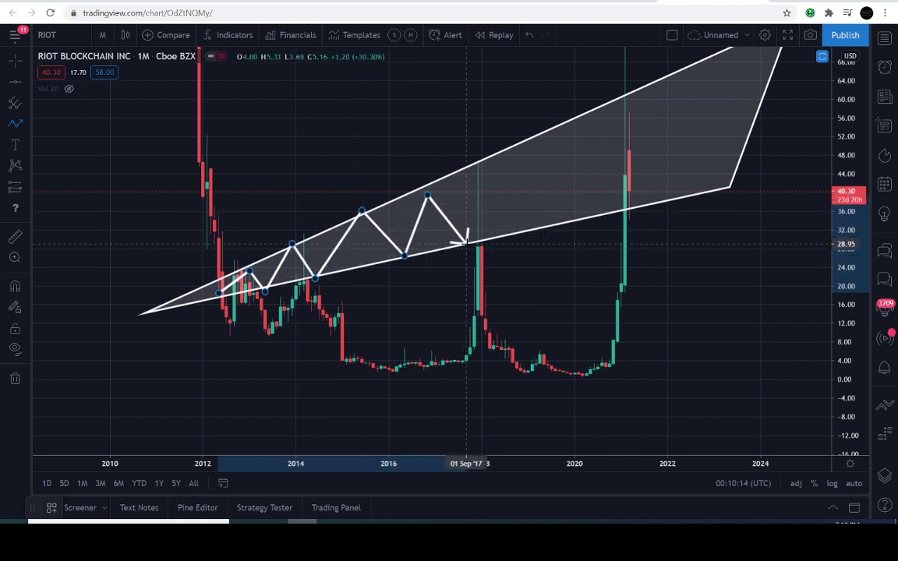
pyautogui.click(466, 242)
pyautogui.click(494, 164)
pyautogui.click(535, 229)
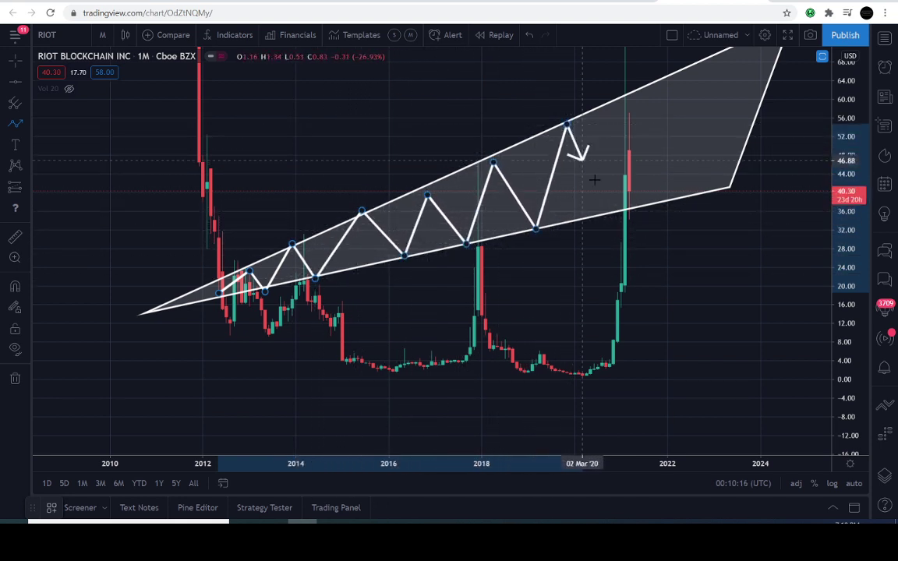
pyautogui.click(566, 123)
pyautogui.click(609, 206)
pyautogui.click(629, 110)
pyautogui.doubleClick(686, 196)
pyautogui.press('Escape')
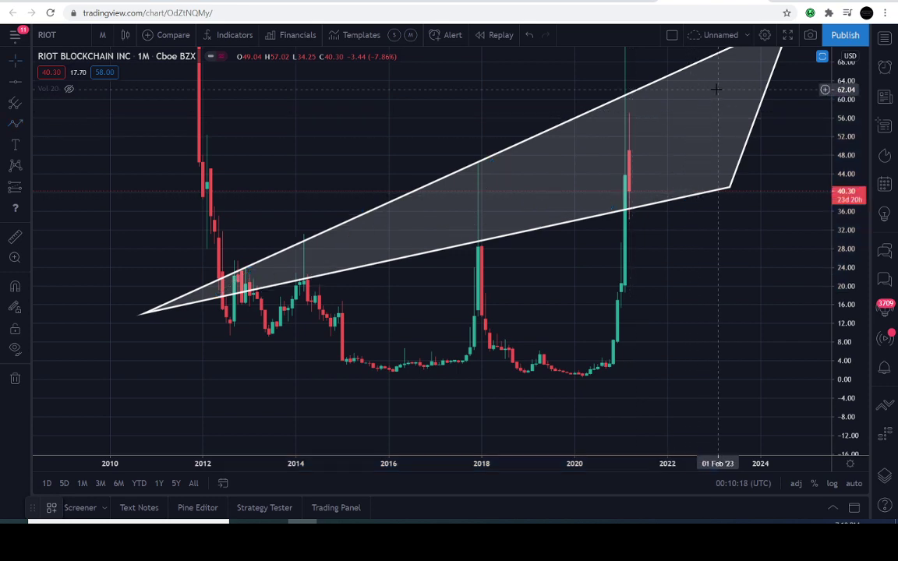
# Switch the chart interval to 6 months and rescale it to fit the full price history, including the 2007 peak.
pyautogui.moveTo(848, 131); pyautogui.dragTo(844, 241)
pyautogui.scroll(-4, 826, 304)
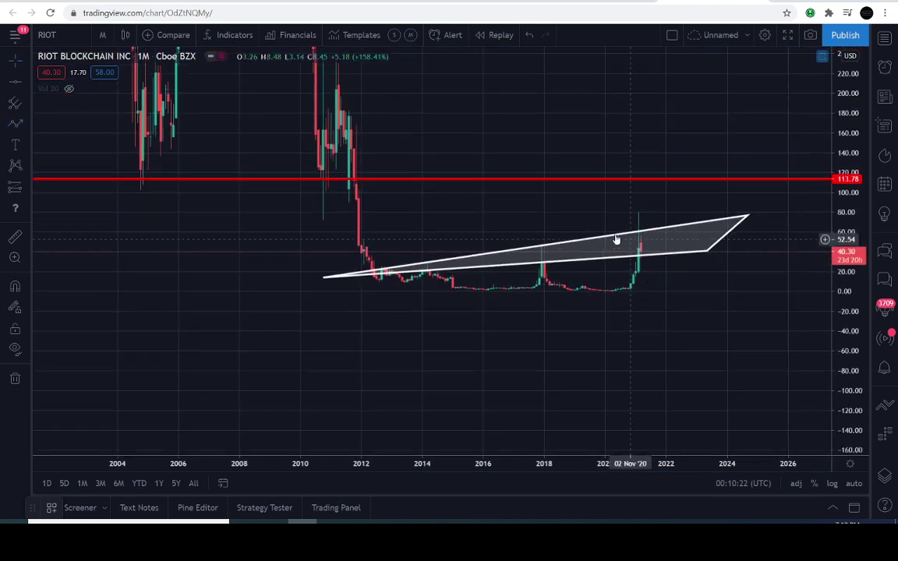
pyautogui.scroll(-2, 616, 241)
pyautogui.click(100, 34)
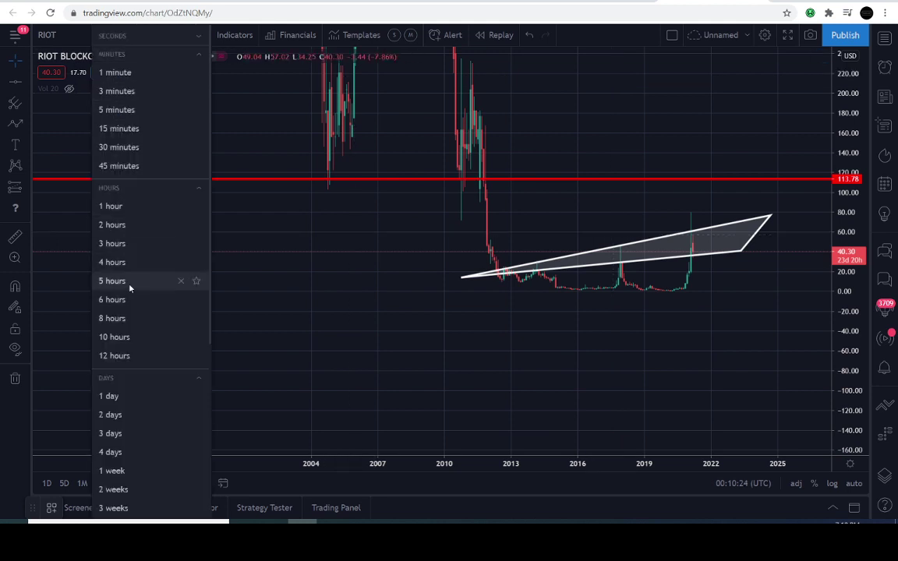
pyautogui.scroll(-2, 113, 280)
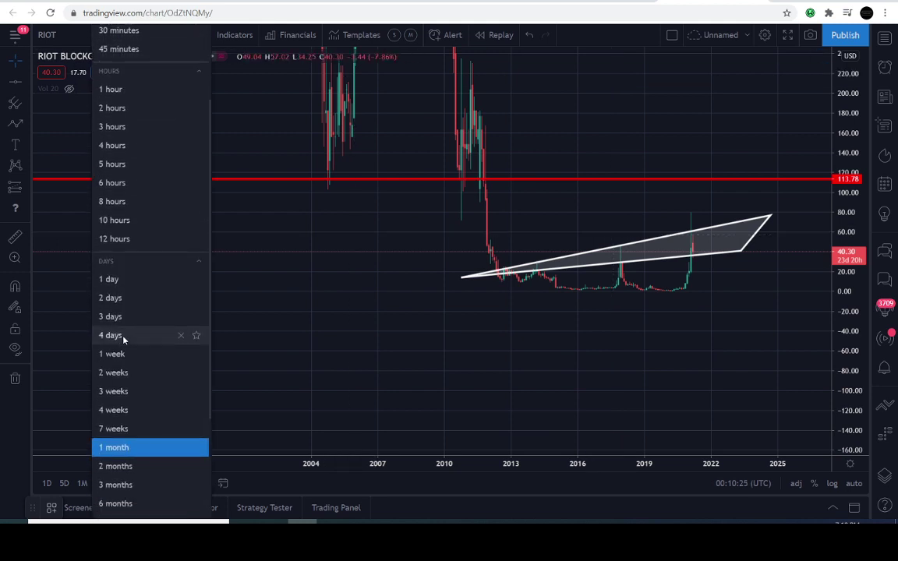
pyautogui.click(118, 503)
pyautogui.scroll(5, 561, 293)
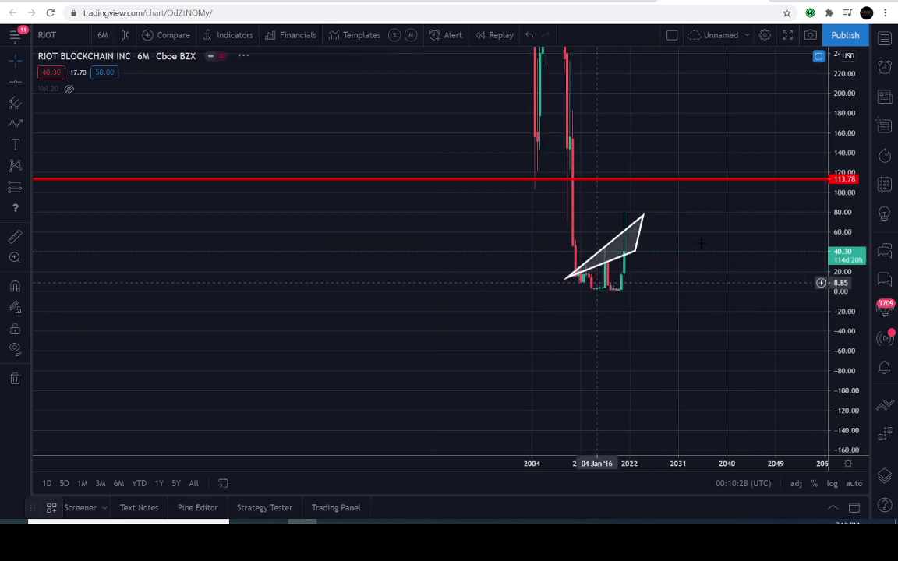
pyautogui.moveTo(844, 85); pyautogui.dragTo(832, 477)
pyautogui.scroll(2, 791, 465)
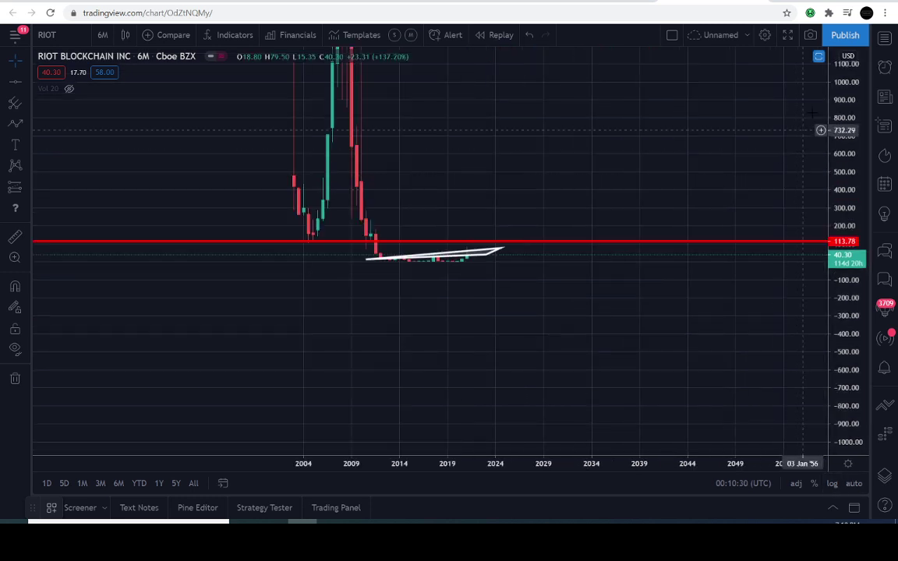
pyautogui.moveTo(847, 92); pyautogui.dragTo(838, 458)
pyautogui.moveTo(435, 226); pyautogui.dragTo(605, 242)
pyautogui.scroll(4, 411, 219)
pyautogui.moveTo(411, 218); pyautogui.dragTo(578, 255)
pyautogui.click(15, 124)
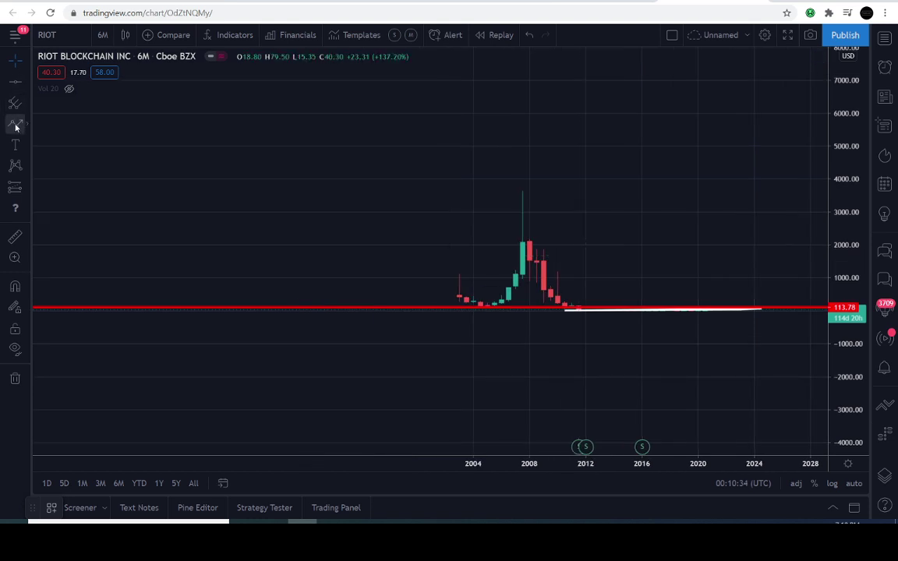
pyautogui.click(431, 209)
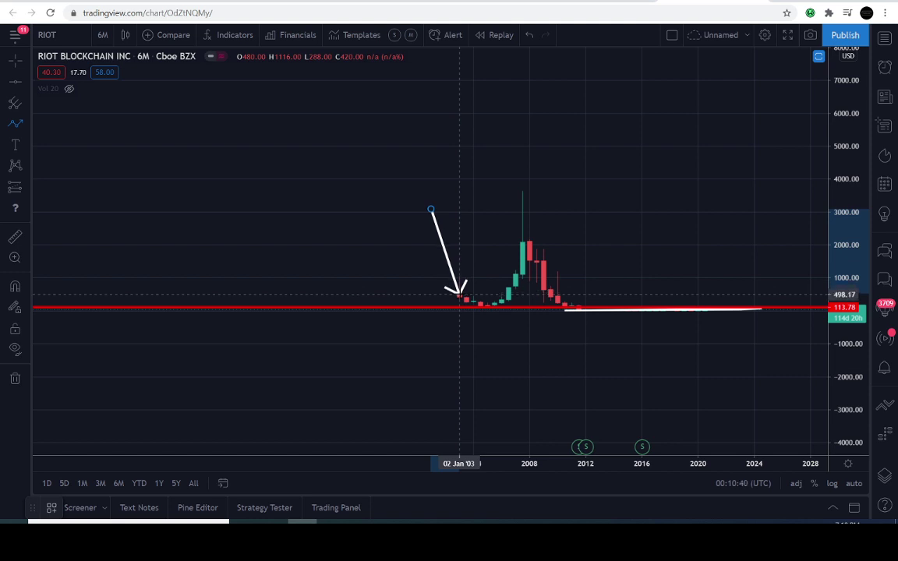
pyautogui.press('Escape')
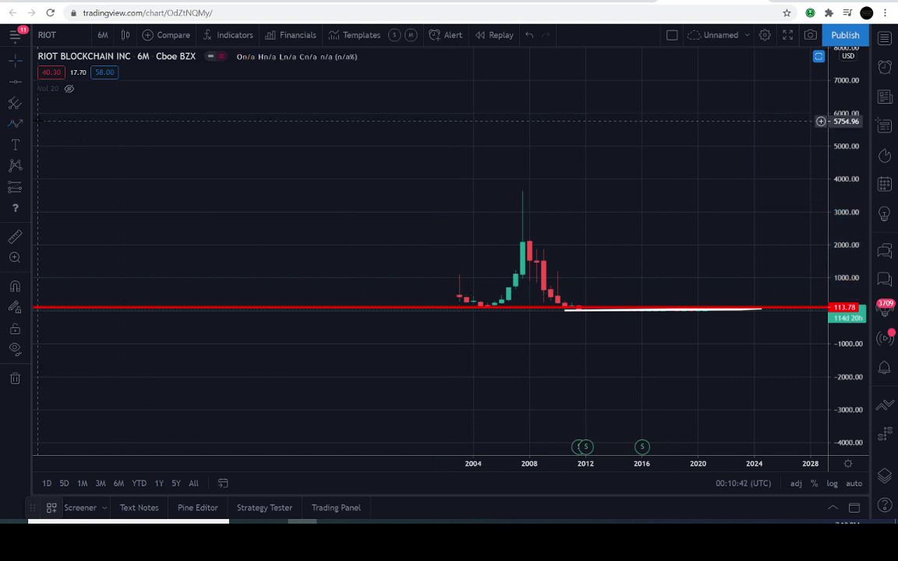
# Trace a temporary path along the price action from 2003 through the 2007 peak and down to 2010, and discard it.
pyautogui.click(452, 292)
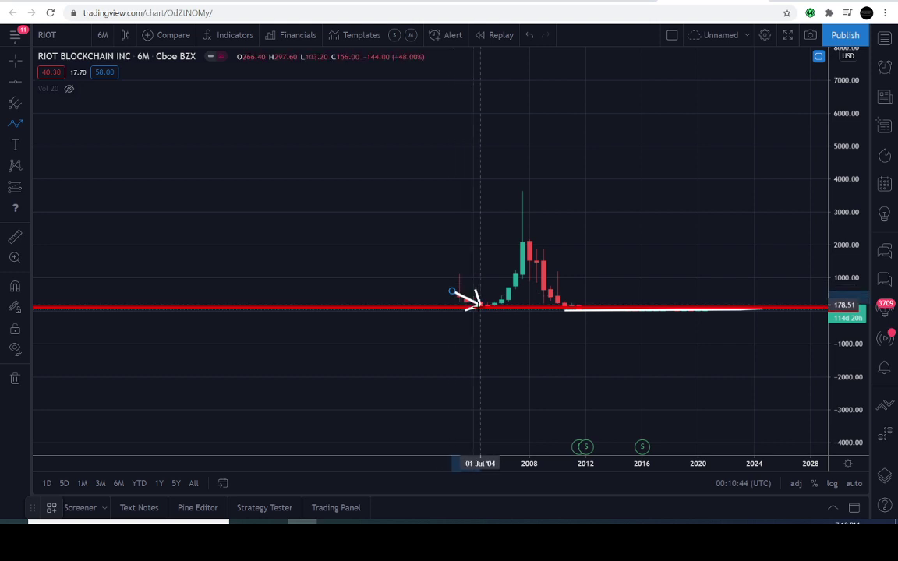
pyautogui.click(494, 304)
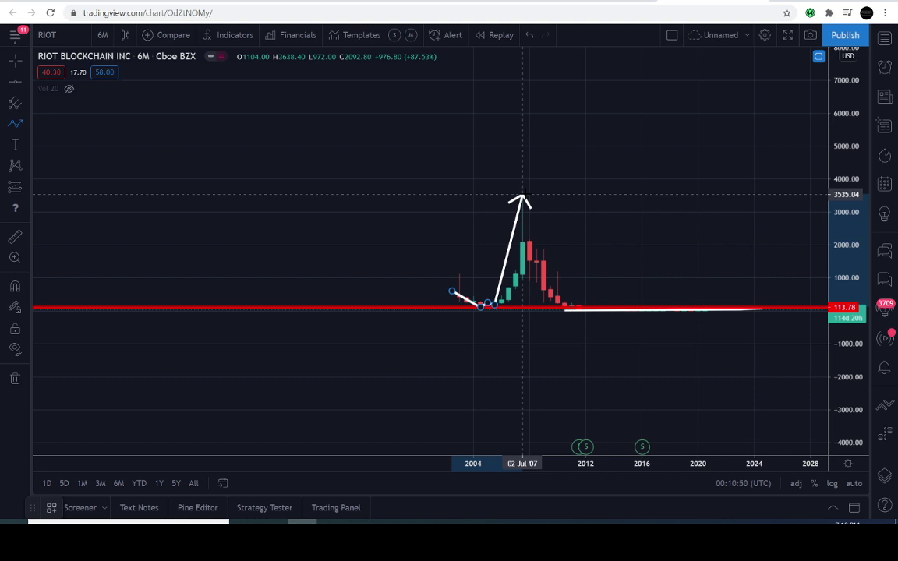
pyautogui.click(522, 195)
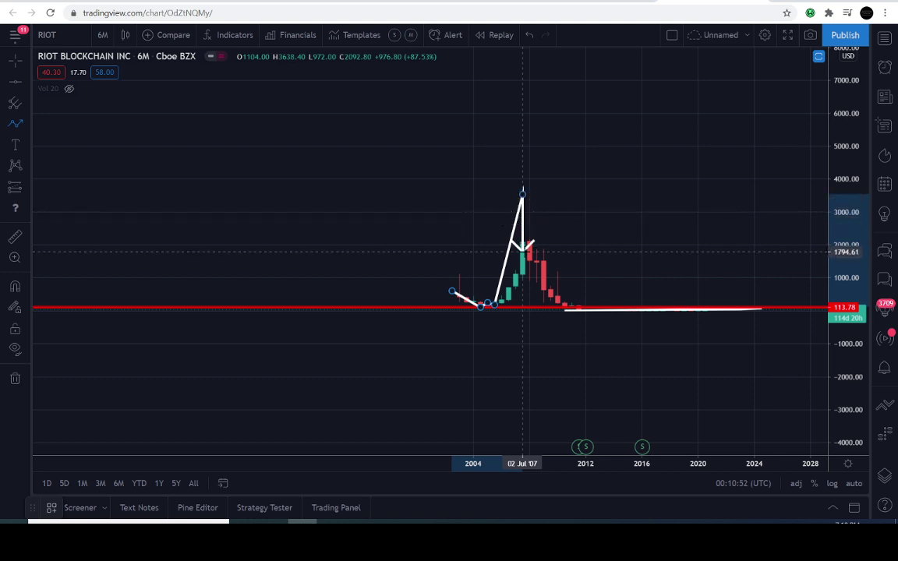
pyautogui.click(529, 247)
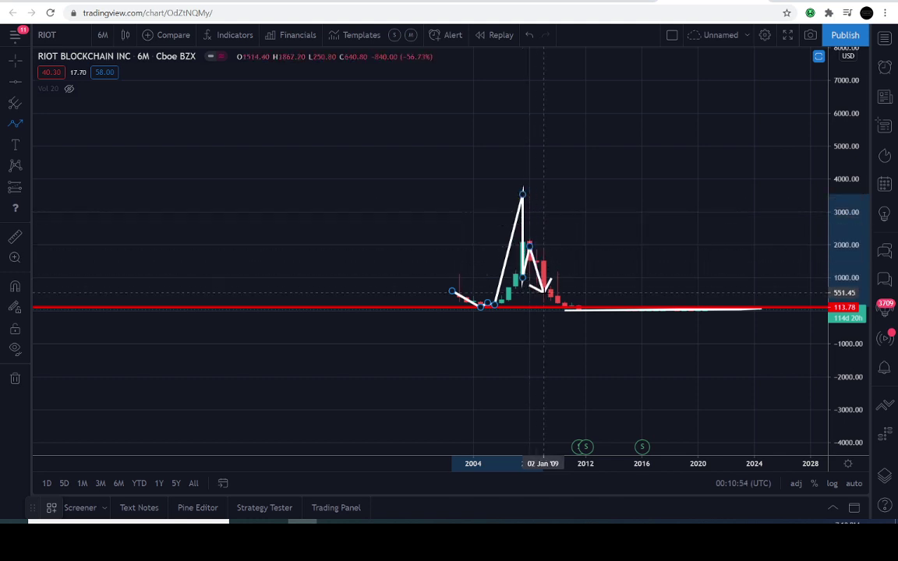
pyautogui.click(544, 295)
pyautogui.click(558, 279)
pyautogui.click(557, 307)
pyautogui.press('Escape')
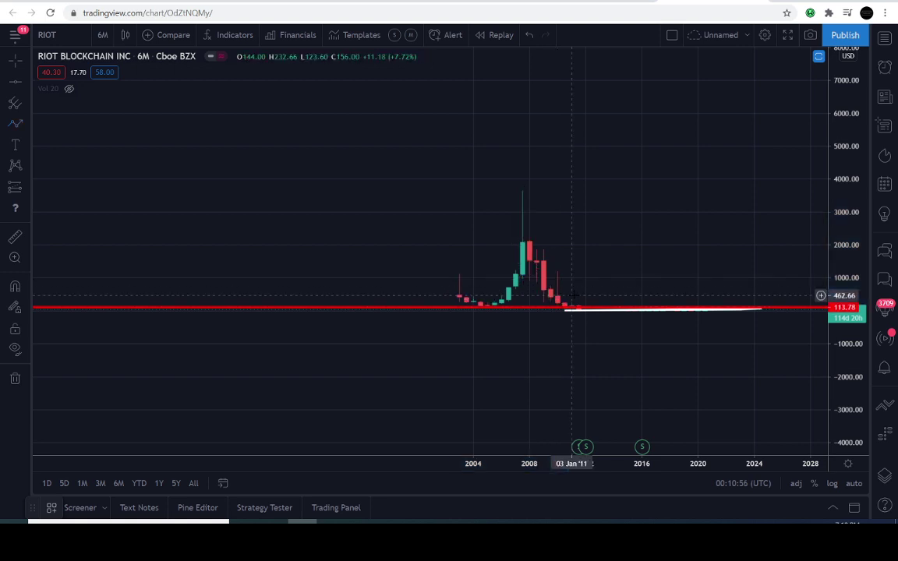
# Examine the 6-month candles falling from the 2007 peak toward the red horizontal line.
pyautogui.scroll(5, 576, 299)
pyautogui.moveTo(839, 419); pyautogui.dragTo(837, 132)
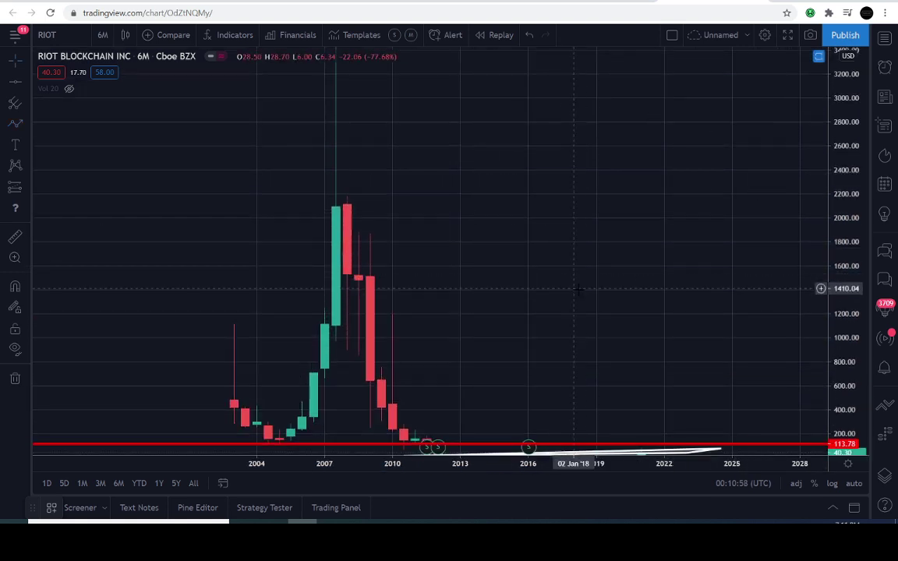
pyautogui.moveTo(619, 349); pyautogui.dragTo(737, 178)
pyautogui.scroll(3, 739, 187)
pyautogui.moveTo(851, 431); pyautogui.dragTo(845, 113)
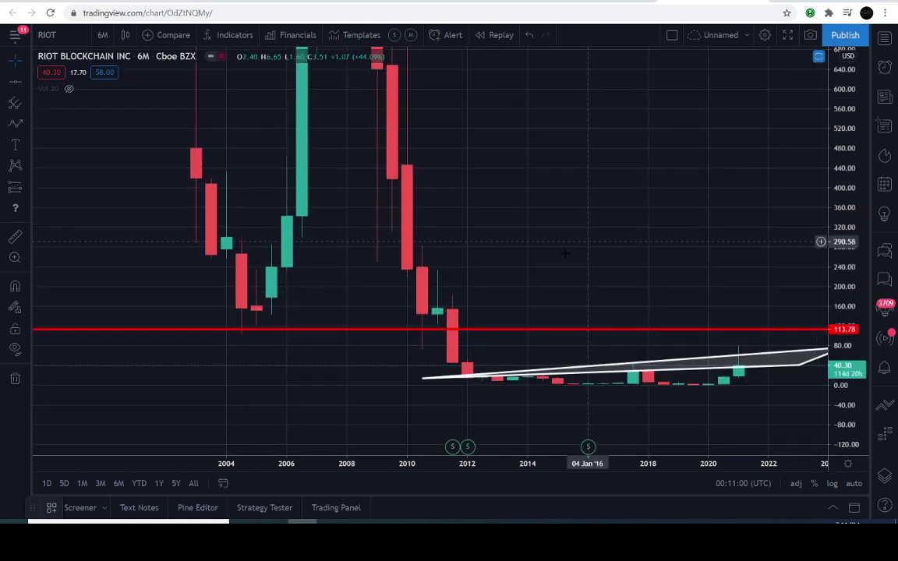
pyautogui.scroll(3, 509, 266)
pyautogui.click(15, 123)
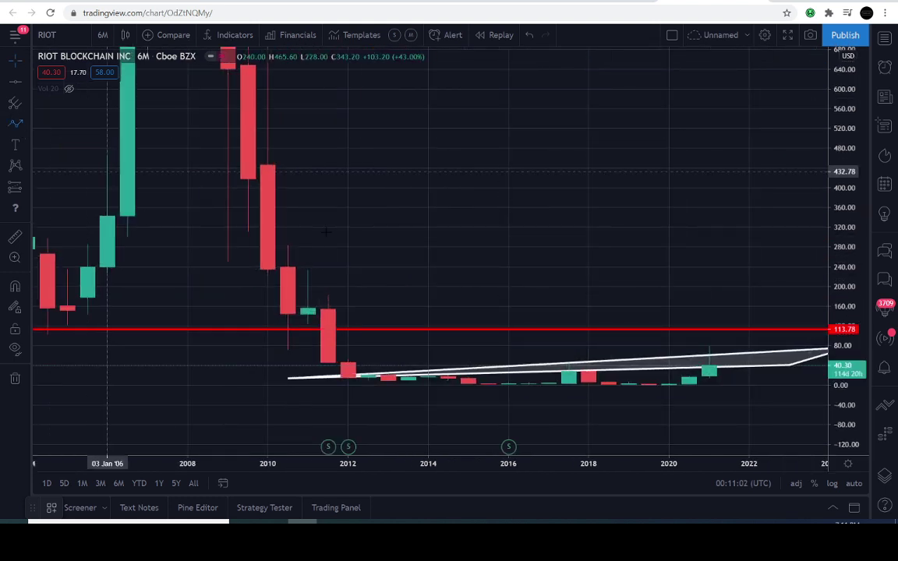
pyautogui.moveTo(408, 213)
pyautogui.mouseDown()
pyautogui.moveTo(407, 328)
pyautogui.moveTo(409, 300)
pyautogui.moveTo(474, 186)
pyautogui.mouseUp()
pyautogui.press('Escape')
# Examine the 6-month candles against the red horizontal line and the wedge, from the 2004 lows through 2021.
pyautogui.scroll(-3, 445, 220)
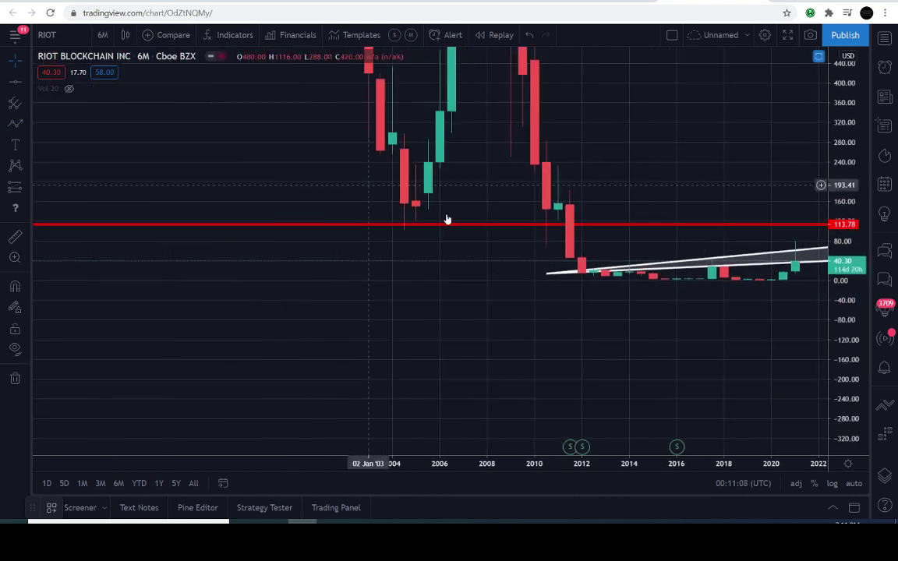
pyautogui.moveTo(842, 419); pyautogui.dragTo(841, 351)
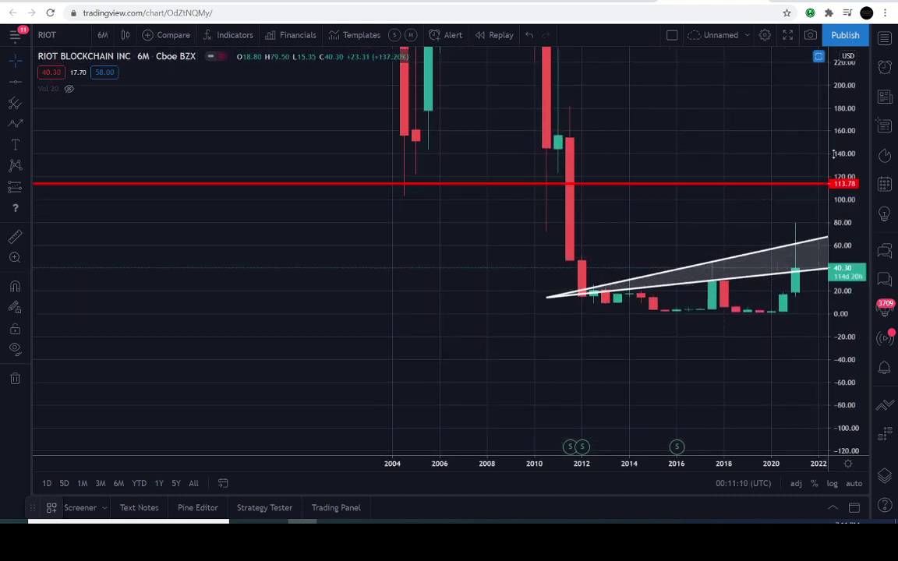
pyautogui.scroll(3, 737, 221)
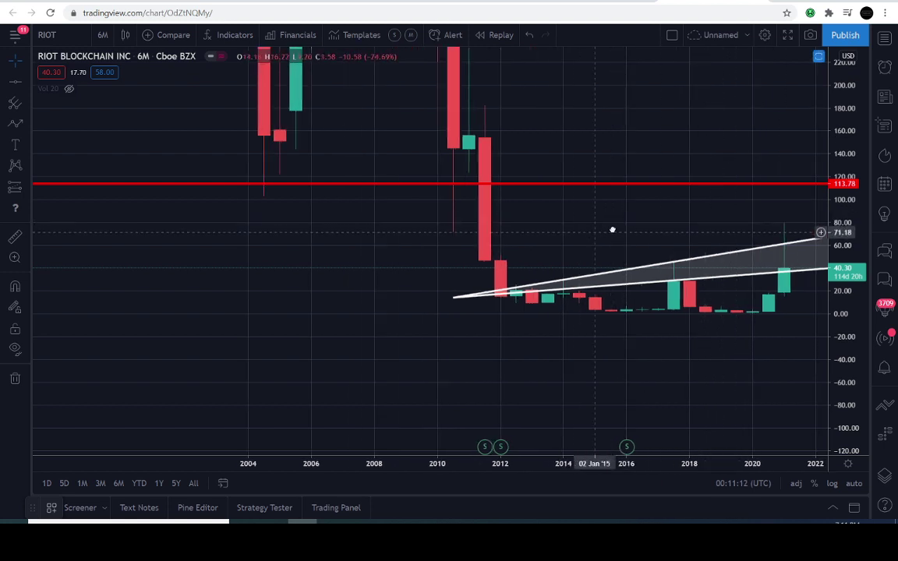
pyautogui.moveTo(613, 229); pyautogui.dragTo(684, 200)
pyautogui.scroll(2, 662, 209)
pyautogui.moveTo(430, 236); pyautogui.dragTo(464, 293)
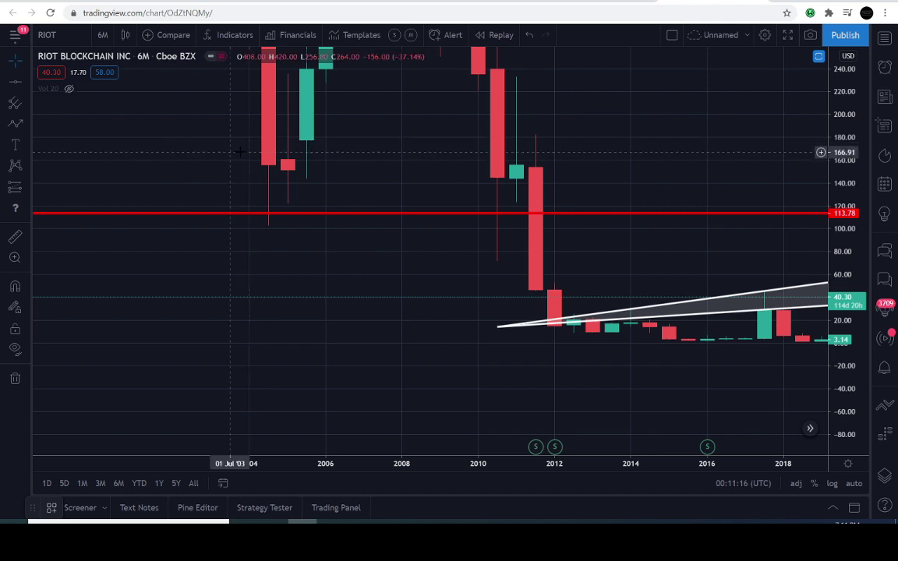
pyautogui.scroll(2, 689, 347)
pyautogui.moveTo(739, 373); pyautogui.dragTo(555, 344)
pyautogui.moveTo(839, 407); pyautogui.dragTo(782, 181)
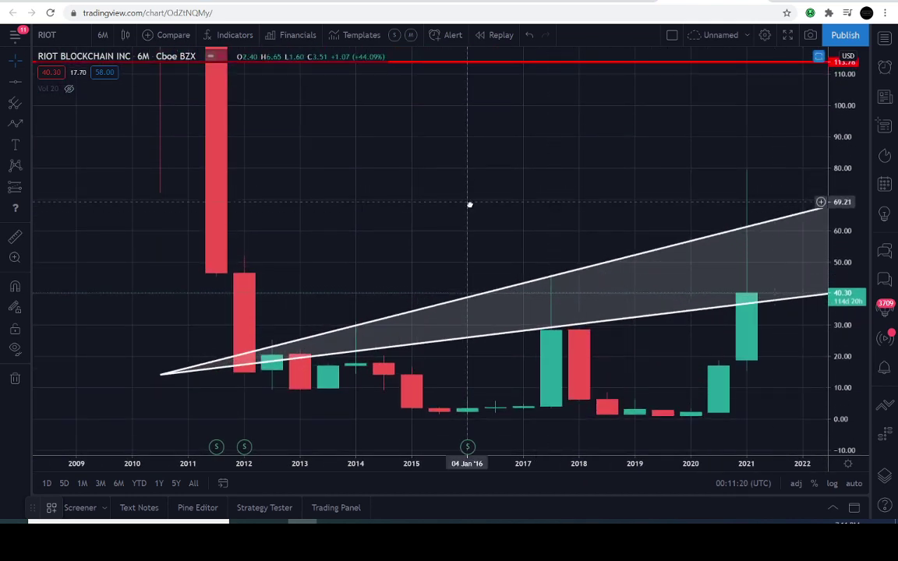
pyautogui.moveTo(469, 204); pyautogui.dragTo(381, 236)
# Set the chart interval back to 1 month and show the wedge from 2010 to 2021.
pyautogui.click(102, 34)
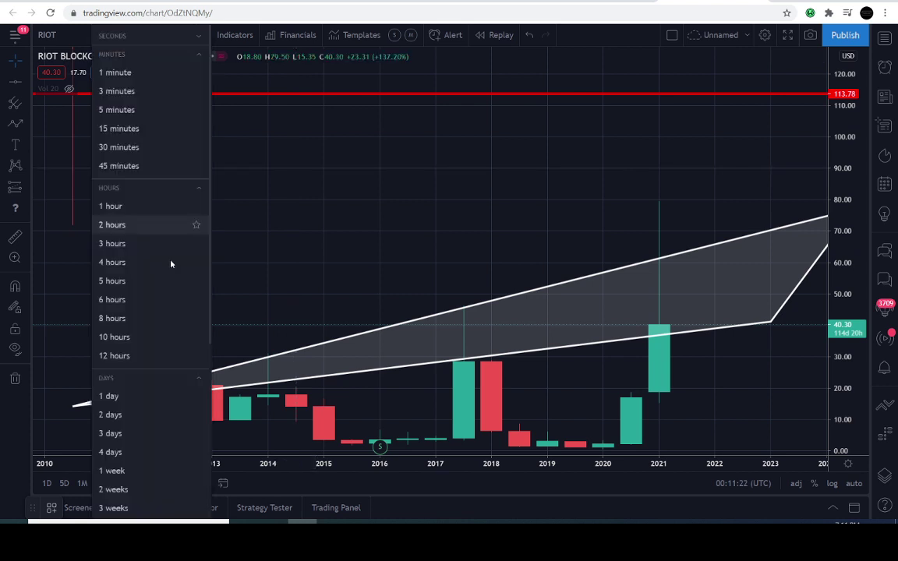
pyautogui.scroll(-3, 153, 233)
pyautogui.scroll(-1, 127, 419)
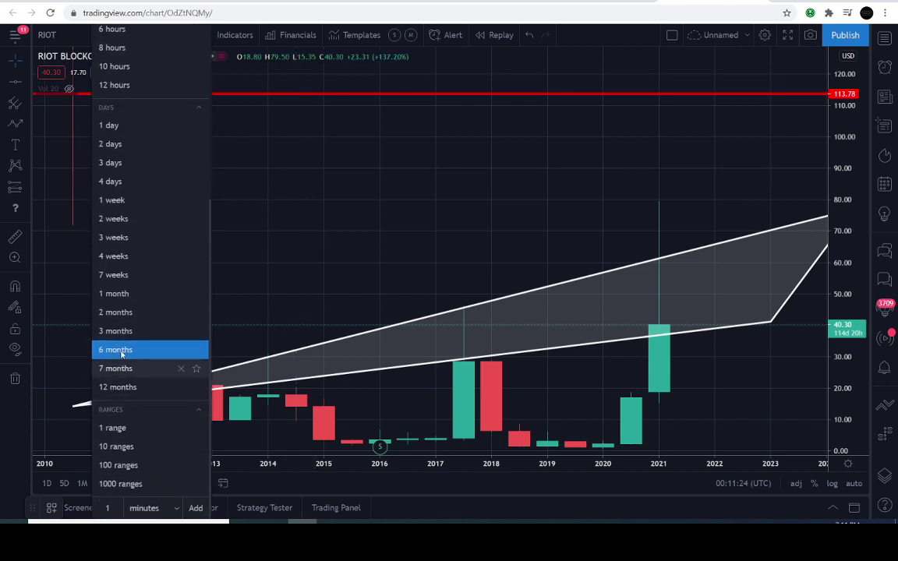
pyautogui.click(122, 300)
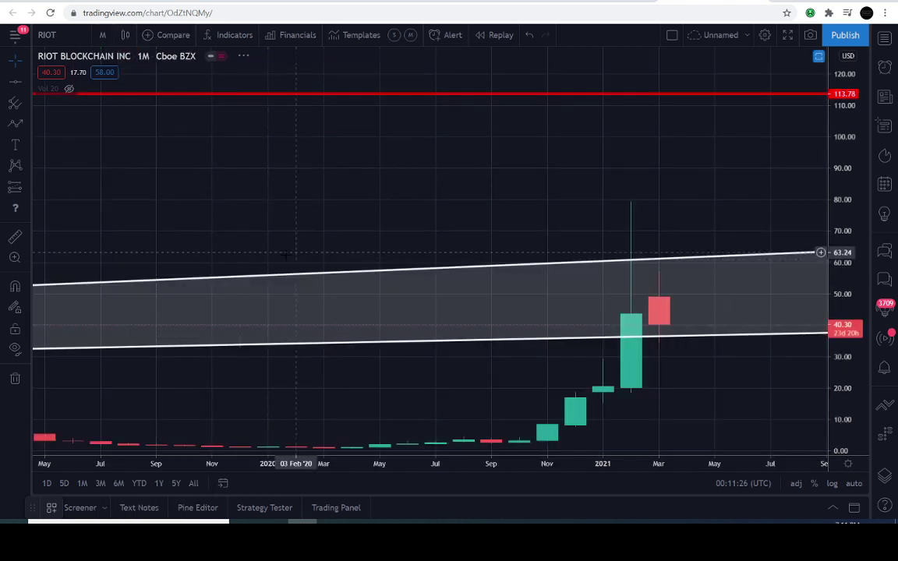
pyautogui.scroll(-9, 310, 259)
pyautogui.scroll(-5, 451, 375)
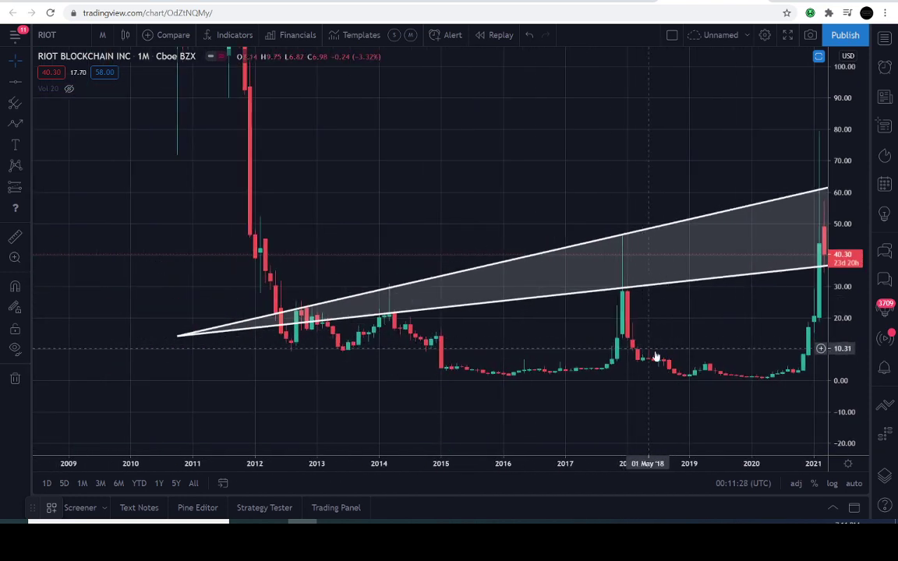
# Point a temporary path arrow from mid-2015 toward the early-2014 candles at the wedge, and discard it.
pyautogui.moveTo(840, 381); pyautogui.dragTo(839, 312)
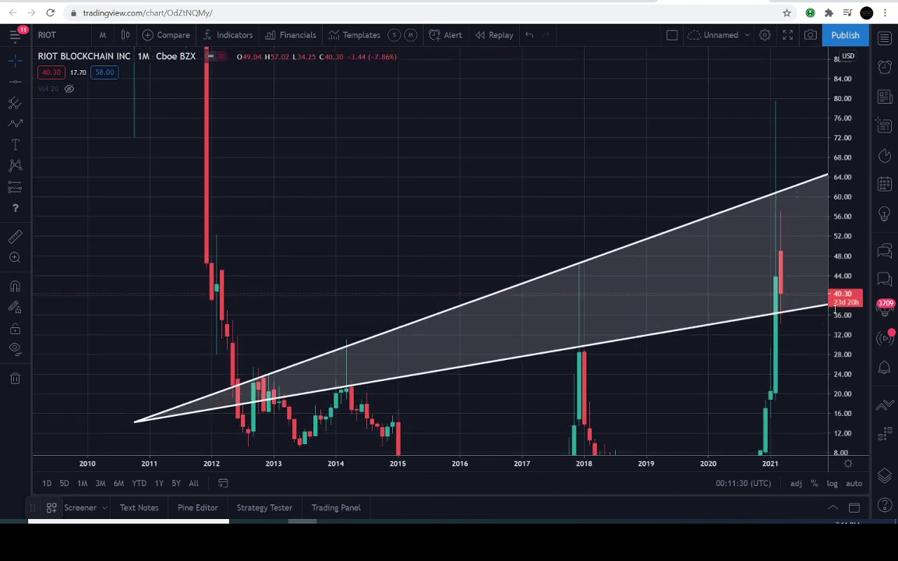
pyautogui.moveTo(722, 343); pyautogui.dragTo(600, 308)
pyautogui.scroll(-3, 780, 213)
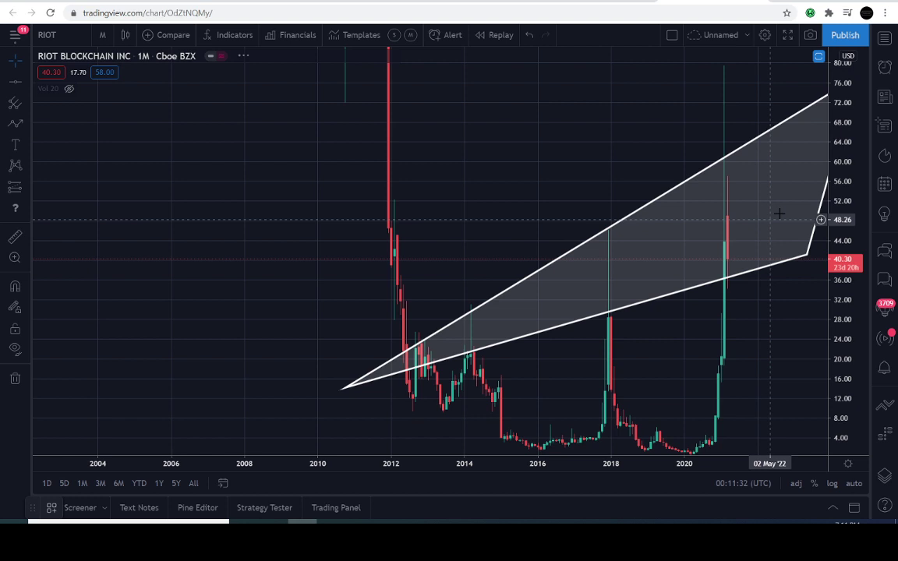
pyautogui.scroll(3, 756, 270)
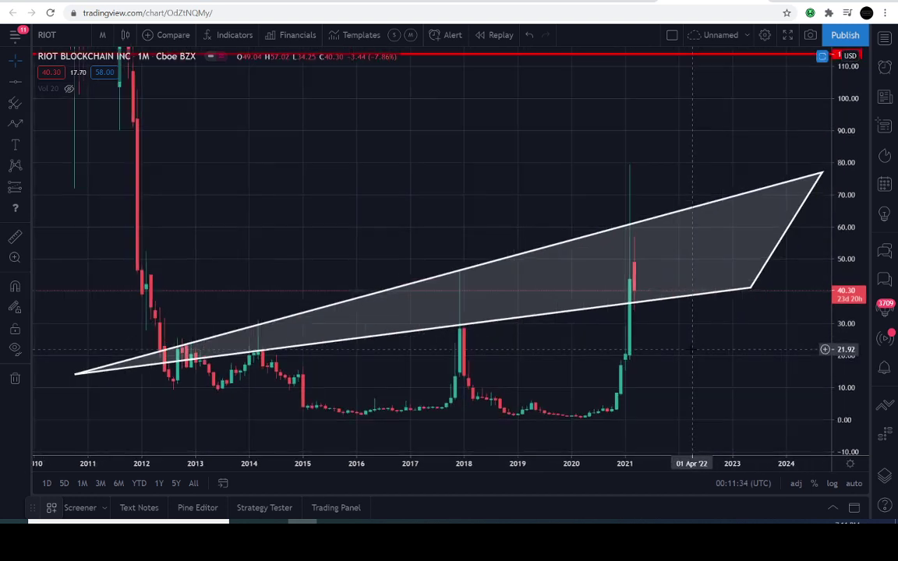
pyautogui.moveTo(425, 238); pyautogui.dragTo(415, 242)
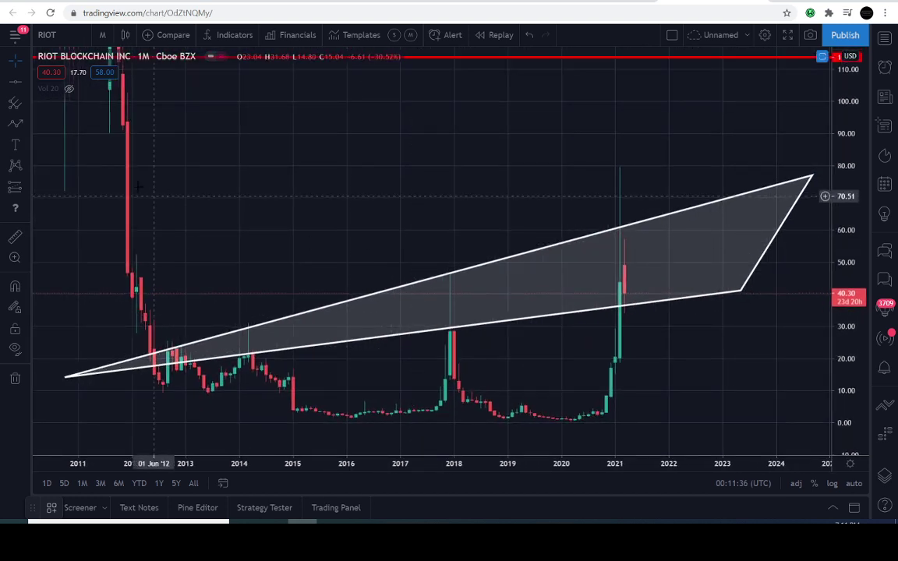
pyautogui.click(12, 124)
pyautogui.click(318, 206)
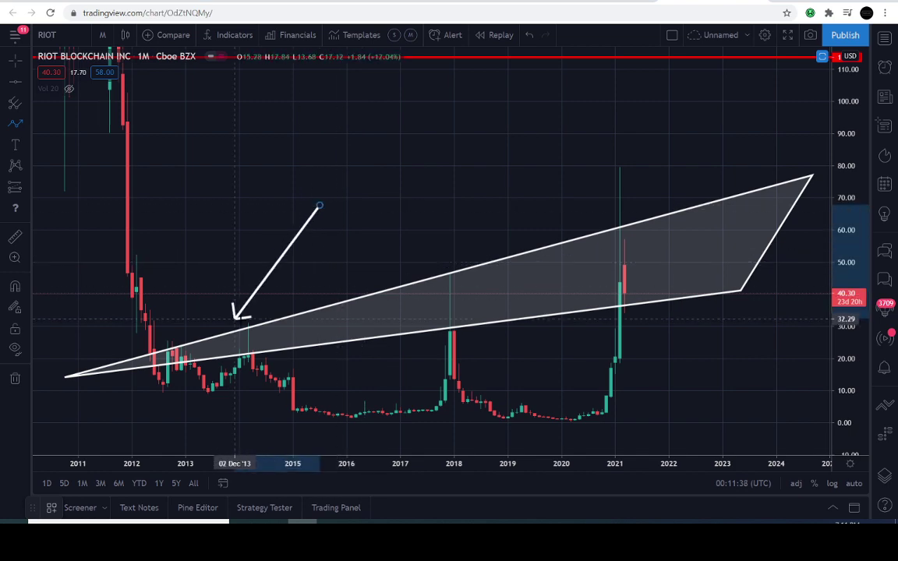
pyautogui.press('Escape')
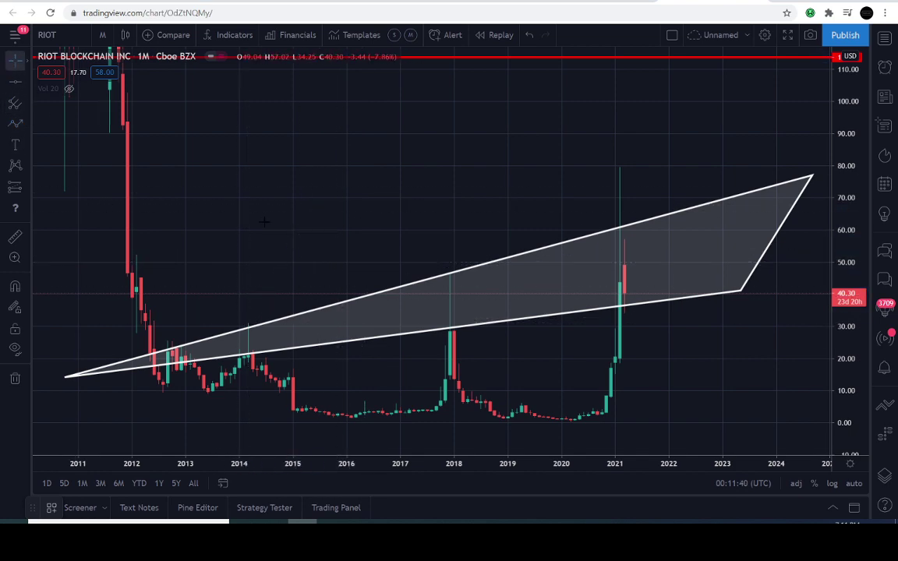
# Mark the late-2017 wick at the wedge's upper edge with a temporary path, and discard it.
pyautogui.moveTo(290, 225); pyautogui.dragTo(693, 138)
pyautogui.scroll(4, 767, 288)
pyautogui.moveTo(774, 296); pyautogui.dragTo(454, 320)
pyautogui.scroll(-5, 460, 320)
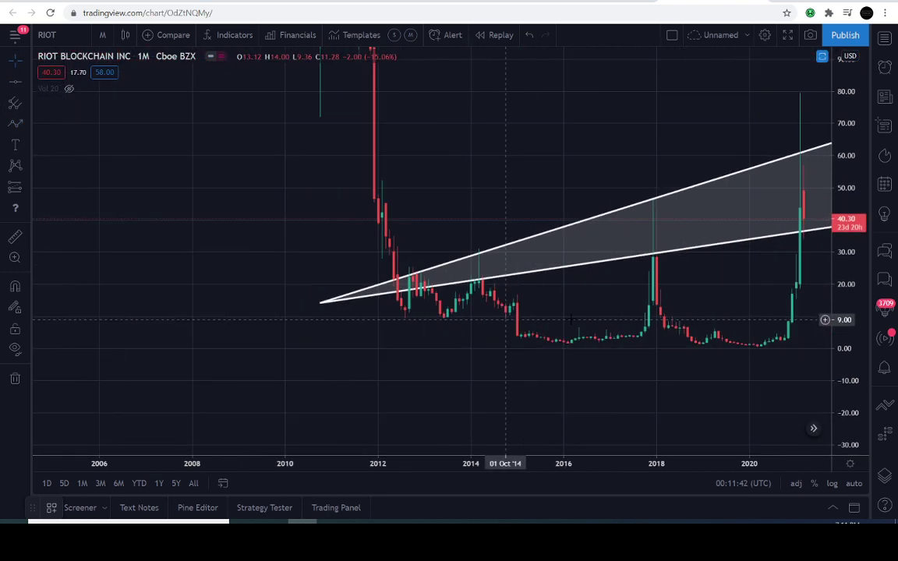
pyautogui.moveTo(695, 290); pyautogui.dragTo(560, 367)
pyautogui.moveTo(848, 219); pyautogui.dragTo(848, 334)
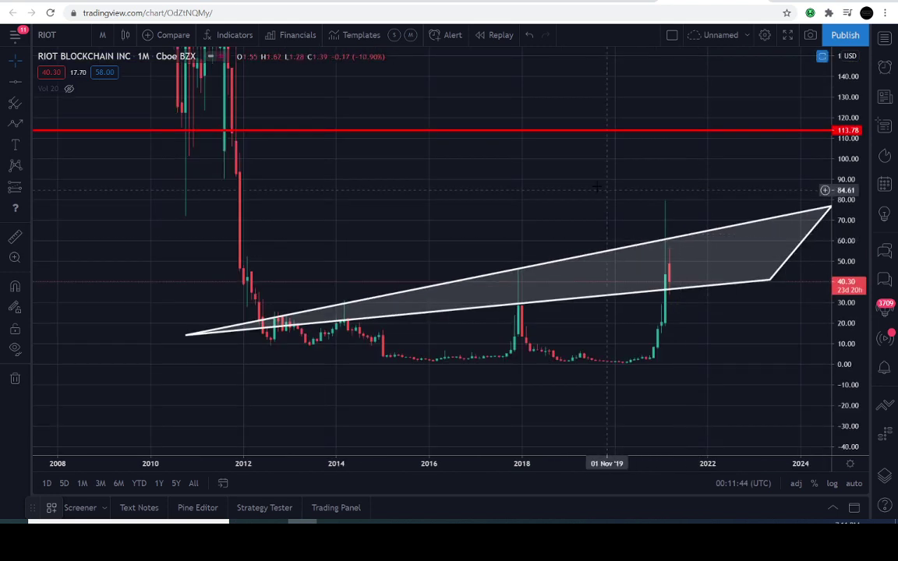
pyautogui.moveTo(597, 187); pyautogui.dragTo(510, 237)
pyautogui.click(15, 124)
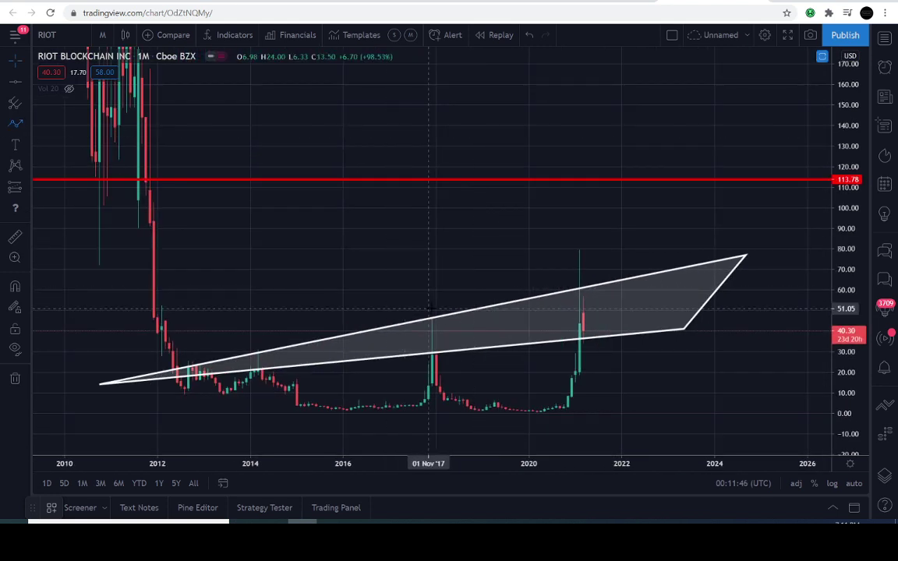
pyautogui.moveTo(432, 314)
pyautogui.mouseDown()
pyautogui.moveTo(484, 214)
pyautogui.moveTo(481, 181)
pyautogui.moveTo(463, 216)
pyautogui.mouseUp()
pyautogui.press('Escape')
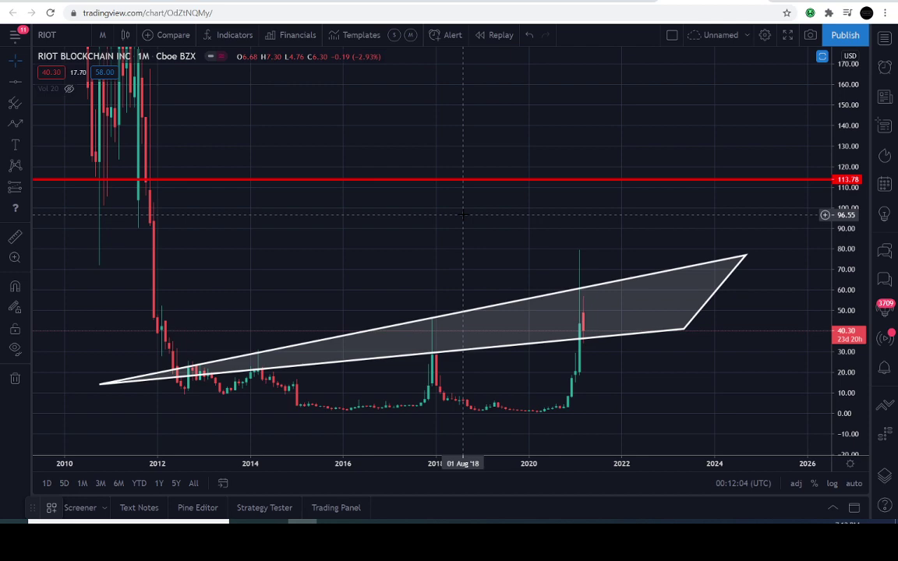
# Examine the monthly candles against the wedge from the 2021 spike back to 2012 at a closer price scale.
pyautogui.moveTo(417, 276); pyautogui.dragTo(508, 180)
pyautogui.scroll(2, 509, 181)
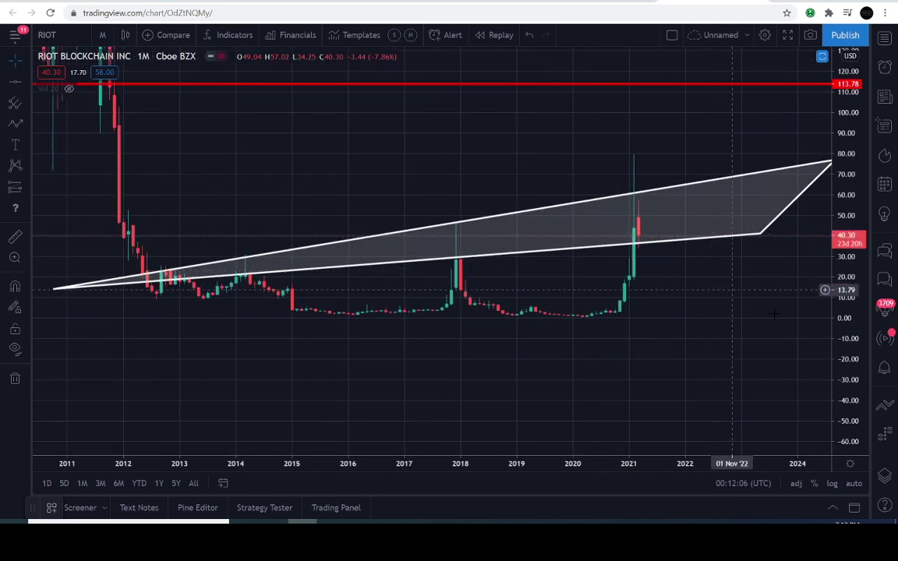
pyautogui.moveTo(842, 392); pyautogui.dragTo(839, 255)
pyautogui.scroll(2, 611, 320)
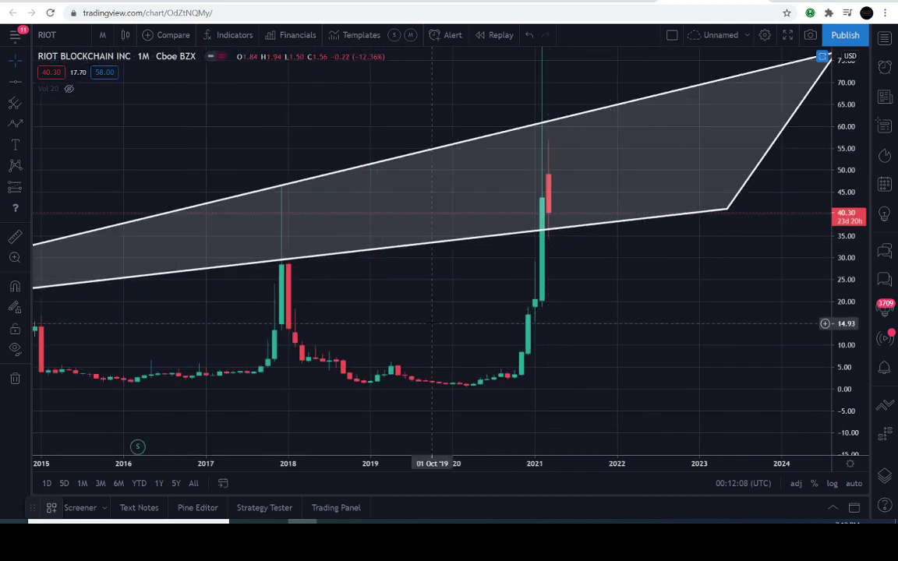
pyautogui.moveTo(431, 335); pyautogui.dragTo(750, 341)
pyautogui.scroll(-3, 504, 341)
pyautogui.scroll(4, 752, 355)
pyautogui.moveTo(838, 406); pyautogui.dragTo(839, 254)
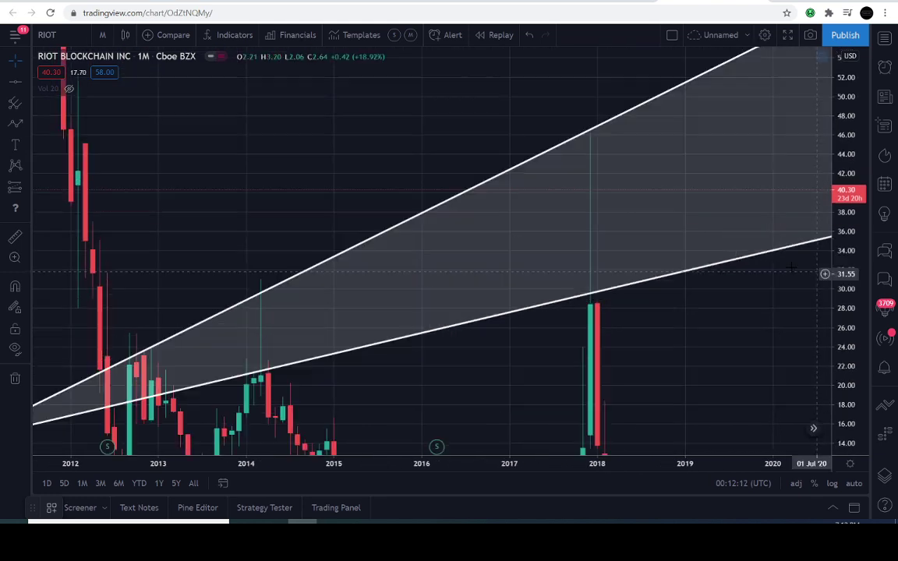
# Point a temporary path arrow from May 2014 at the March 2014 candle on the wedge's lower line, and discard it.
pyautogui.moveTo(234, 269); pyautogui.dragTo(651, 168)
pyautogui.scroll(9, 623, 170)
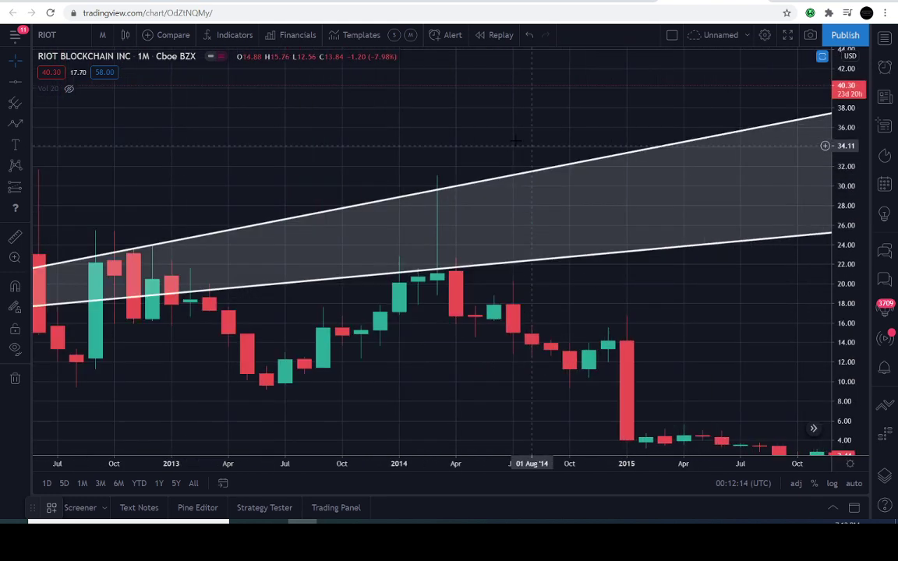
pyautogui.moveTo(516, 141); pyautogui.dragTo(474, 182)
pyautogui.click(15, 123)
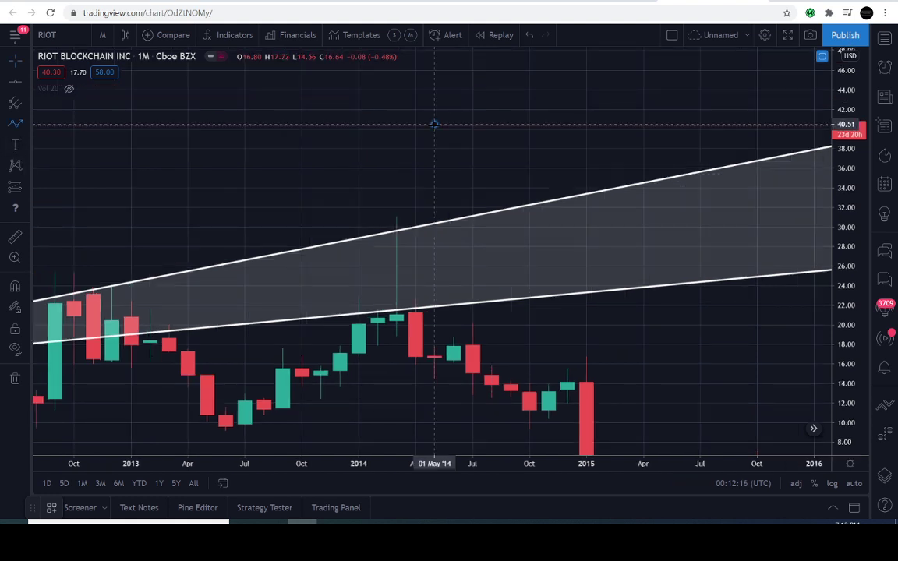
pyautogui.moveTo(434, 125); pyautogui.dragTo(396, 226)
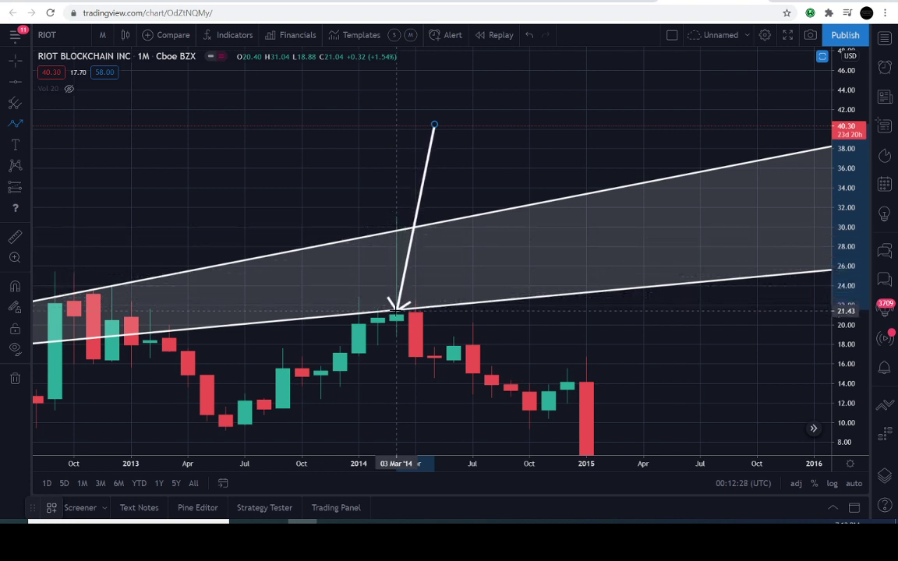
pyautogui.press('Escape')
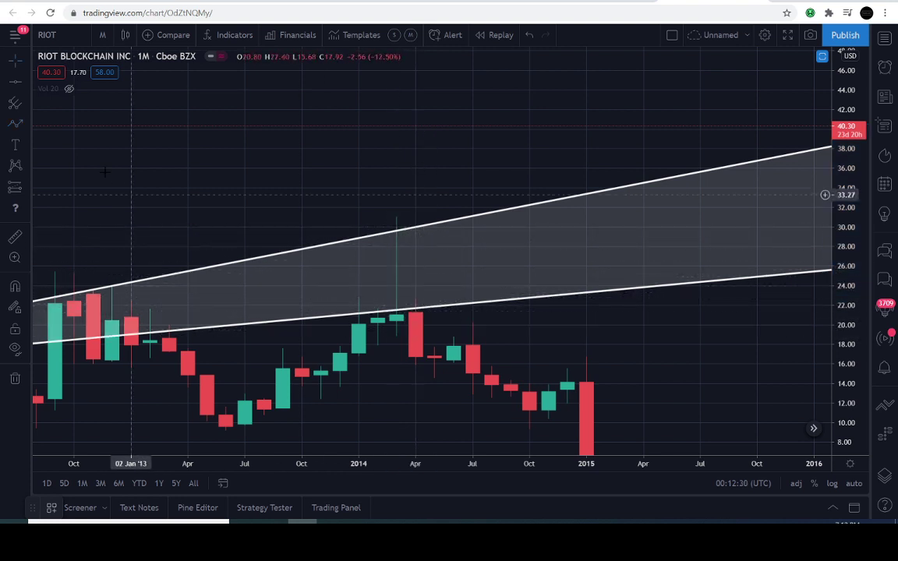
# Trace a temporary zigzag path along the decline from January to late 2014 below the wedge, and remove it.
pyautogui.click(20, 126)
pyautogui.click(358, 338)
pyautogui.click(435, 318)
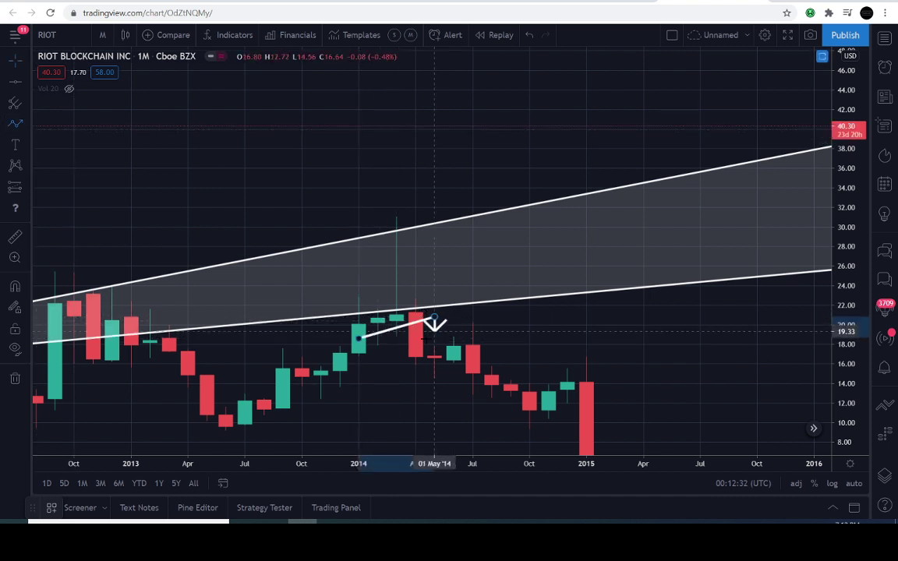
pyautogui.click(434, 366)
pyautogui.click(472, 350)
pyautogui.click(510, 398)
pyautogui.click(530, 392)
pyautogui.doubleClick(575, 422)
pyautogui.hotkey('ctrl', 'z')
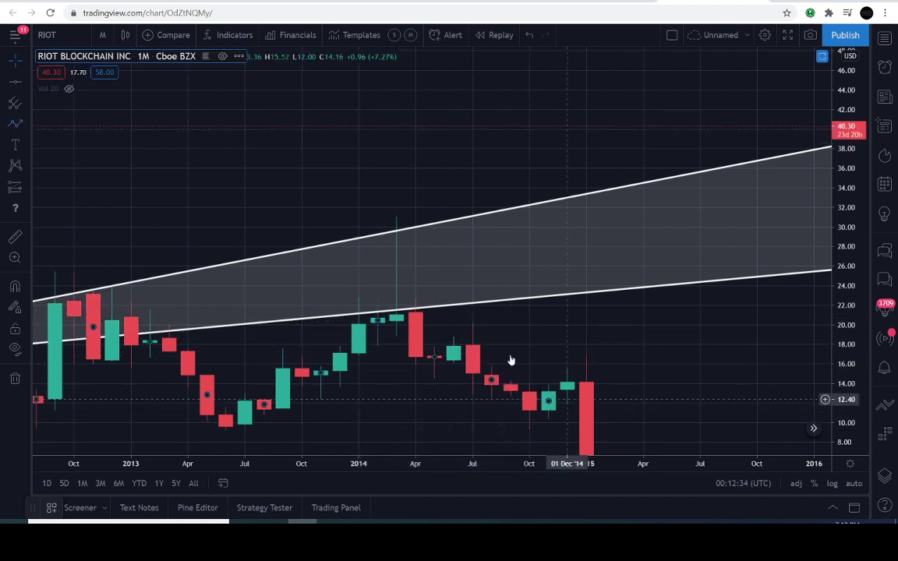
pyautogui.click(310, 193)
# Point a temporary path arrow from mid-2017 at the December 2017 wick inside the wedge, and discard it.
pyautogui.hscroll(10, 310, 193)
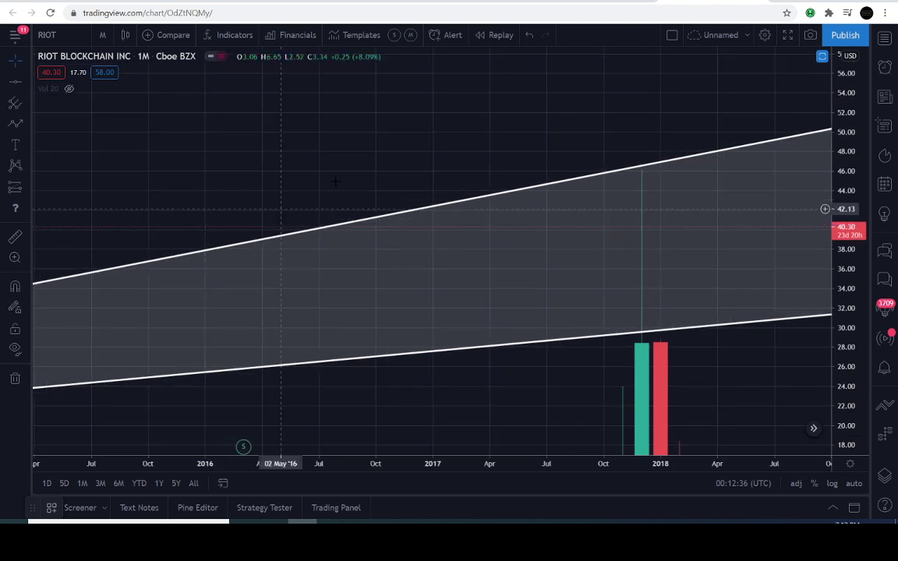
pyautogui.click(15, 123)
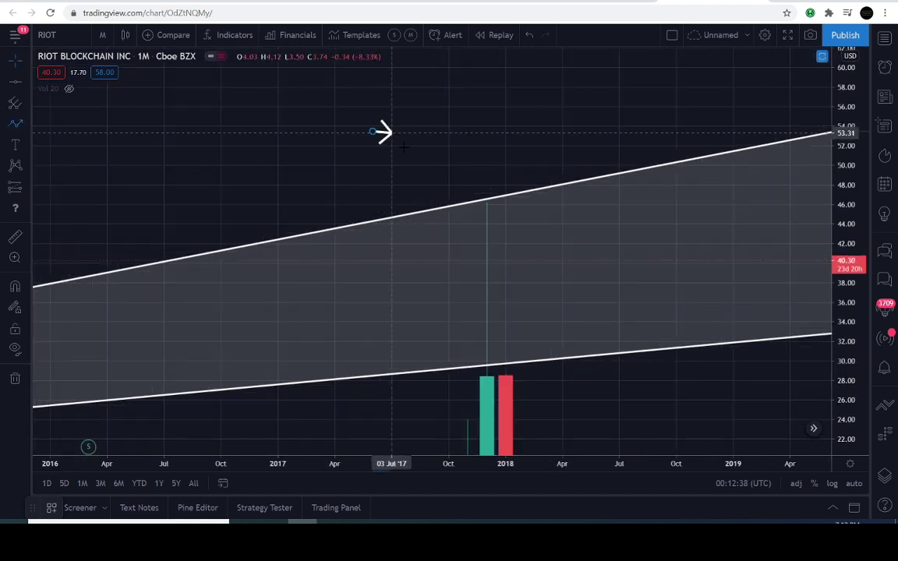
pyautogui.click(373, 133)
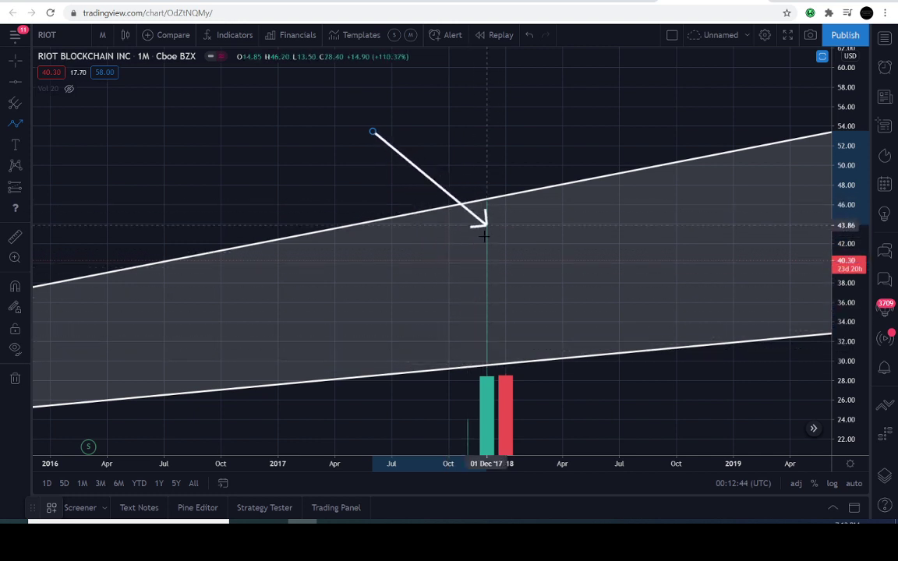
pyautogui.press('Escape')
# Trace a temporary path along the fall from the wedge's lower line in late 2017 through 2018, and discard it.
pyautogui.moveTo(594, 417); pyautogui.dragTo(412, 226)
pyautogui.scroll(-2, 581, 172)
pyautogui.click(15, 123)
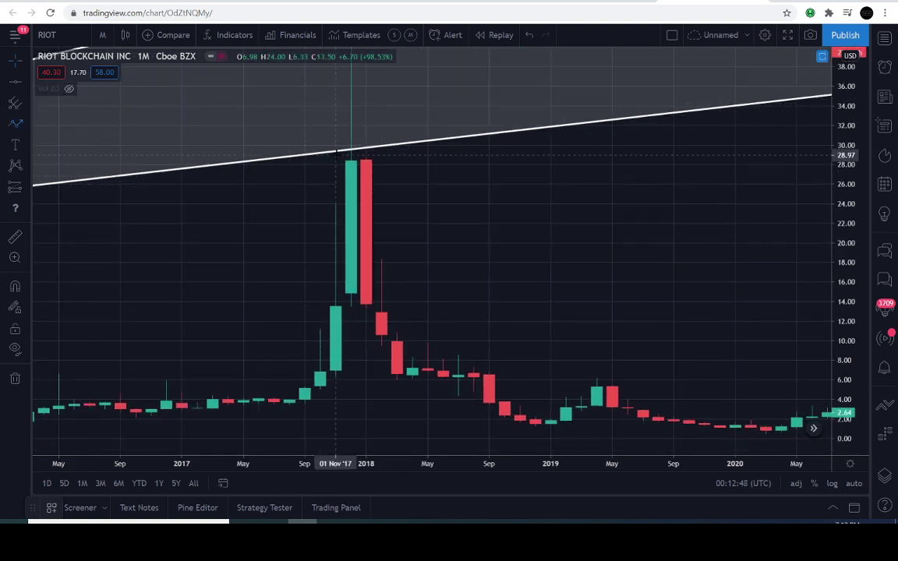
pyautogui.click(335, 154)
pyautogui.click(381, 360)
pyautogui.click(411, 343)
pyautogui.click(458, 384)
pyautogui.click(489, 377)
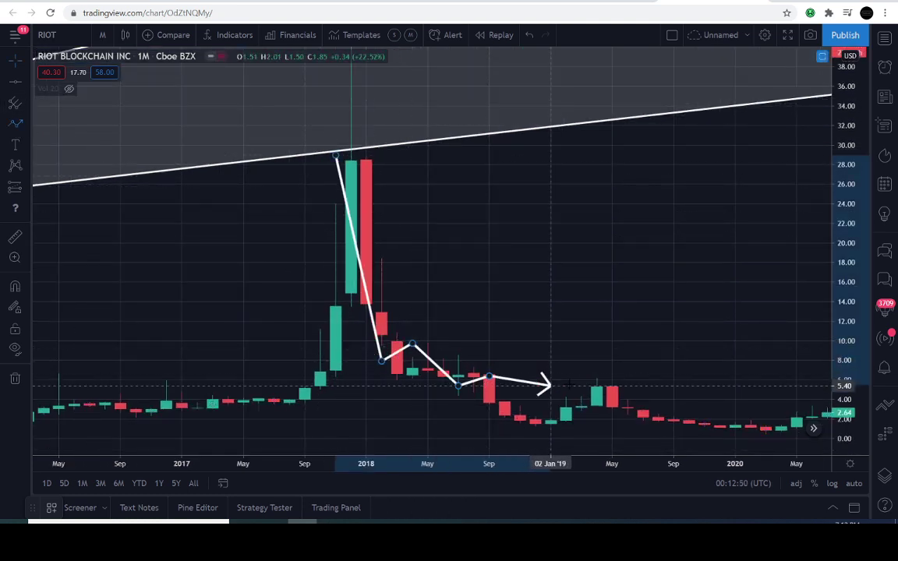
pyautogui.press('Escape')
# Point a temporary path arrow at the early-2021 candles inside the wedge, and discard it.
pyautogui.moveTo(667, 261); pyautogui.dragTo(459, 387)
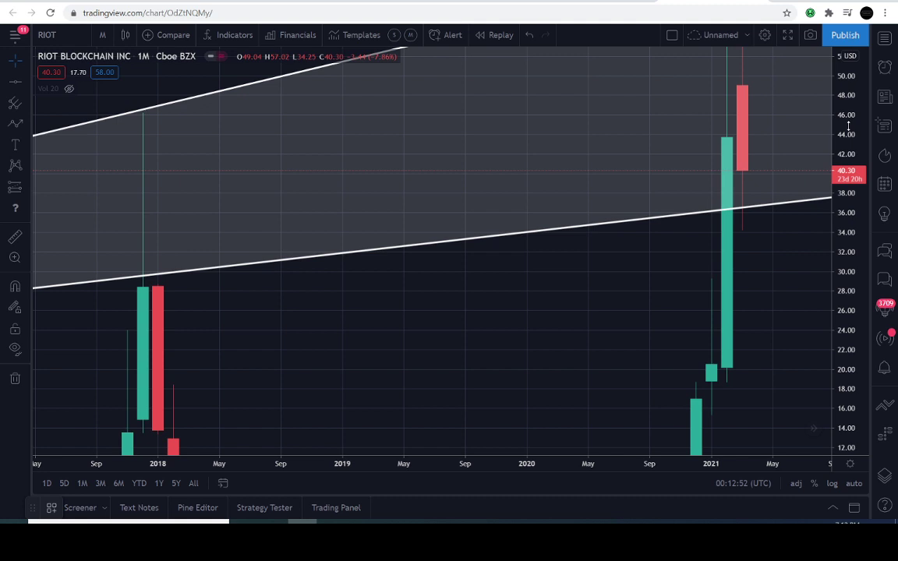
pyautogui.moveTo(848, 125); pyautogui.dragTo(846, 376)
pyautogui.moveTo(707, 323); pyautogui.dragTo(620, 389)
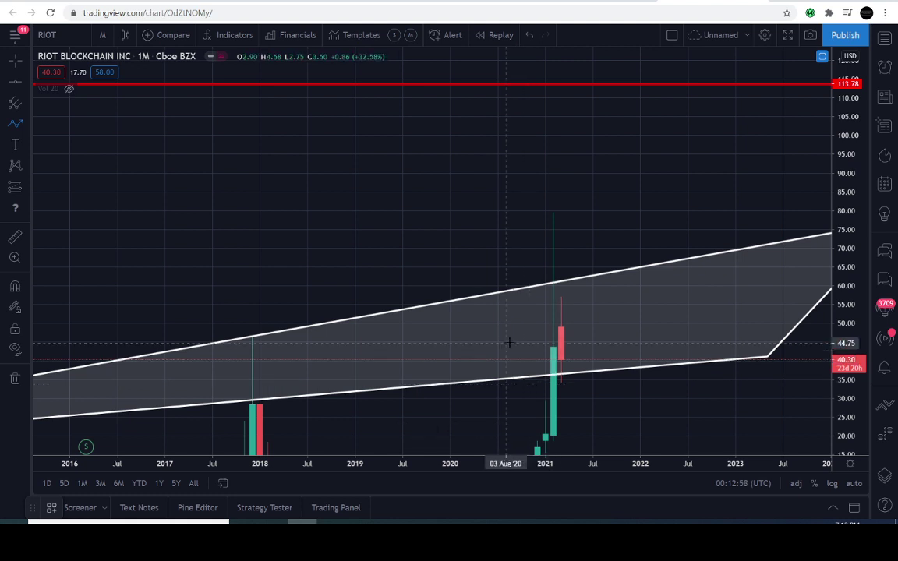
pyautogui.click(474, 332)
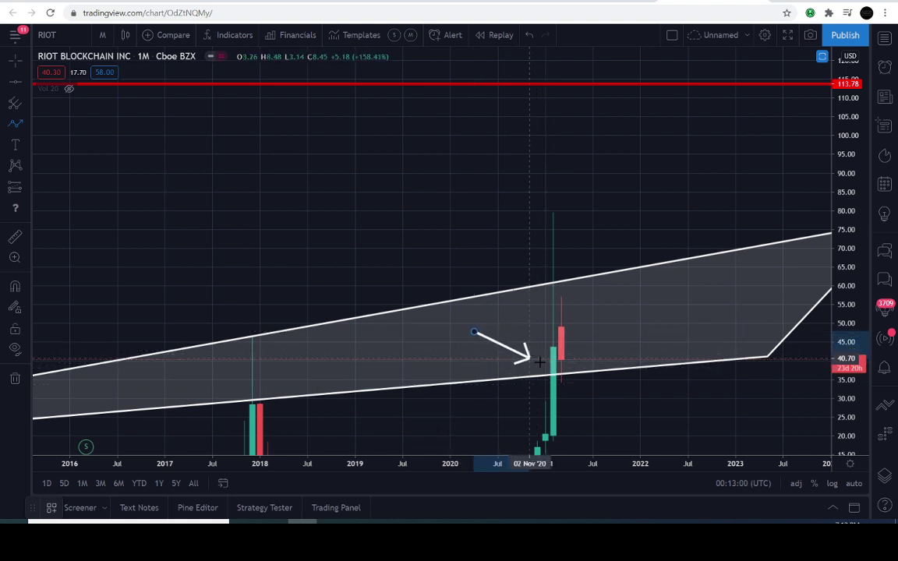
pyautogui.press('Escape')
# Point a temporary path arrow from May 2013 at the October 2012 candle near the wedge's upper line, and discard it.
pyautogui.moveTo(142, 249); pyautogui.dragTo(590, 159)
pyautogui.moveTo(430, 226); pyautogui.dragTo(591, 206)
pyautogui.moveTo(840, 345); pyautogui.dragTo(840, 59)
pyautogui.moveTo(390, 283); pyautogui.dragTo(583, 106)
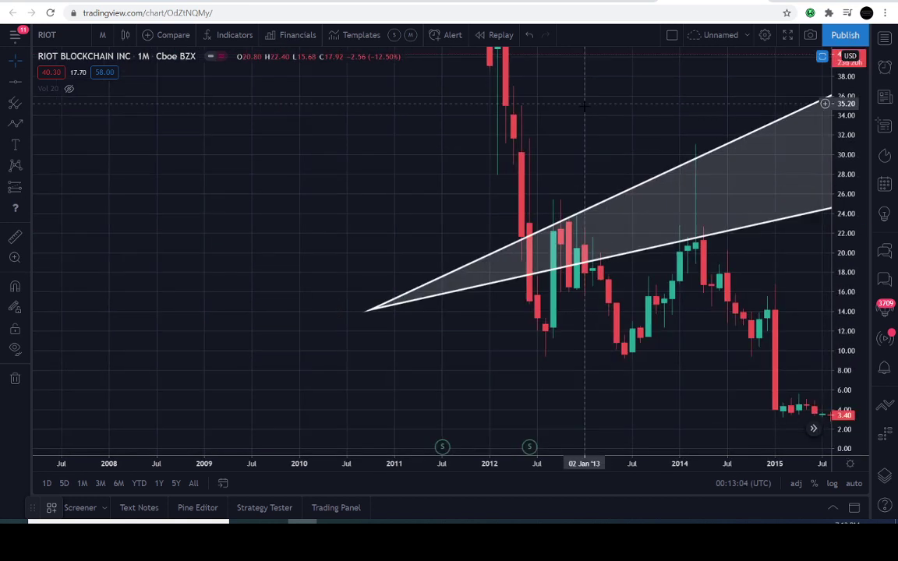
pyautogui.scroll(5, 583, 107)
pyautogui.moveTo(525, 132); pyautogui.dragTo(472, 173)
pyautogui.click(15, 123)
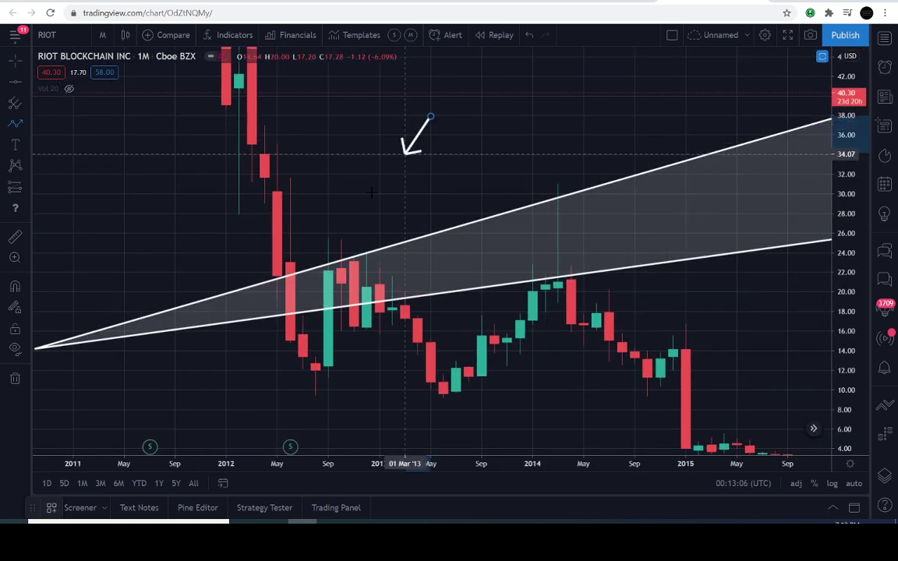
pyautogui.click(430, 117)
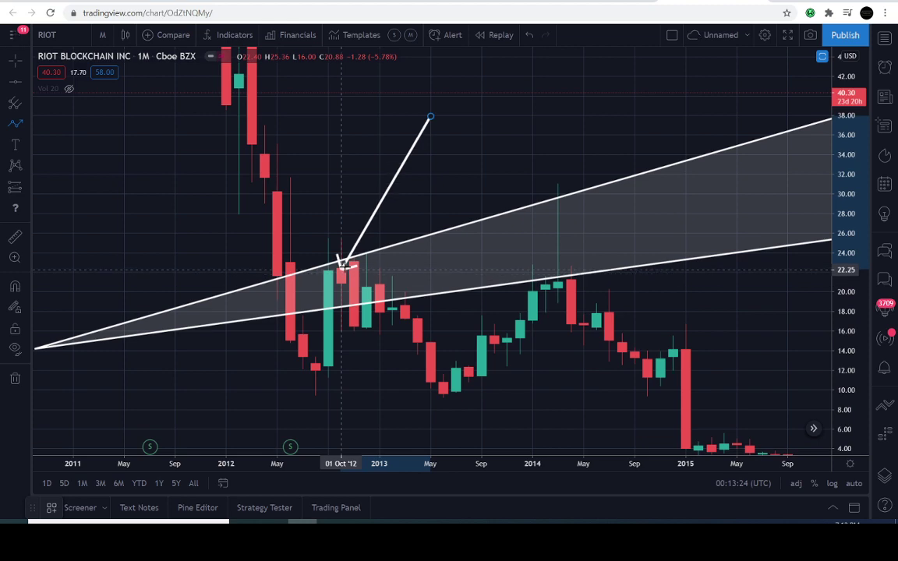
pyautogui.press('Escape')
# Circle the October 2012 candle near the wedge's upper line with a green ellipse spanning about September to November 2012.
pyautogui.moveTo(346, 232); pyautogui.dragTo(495, 248)
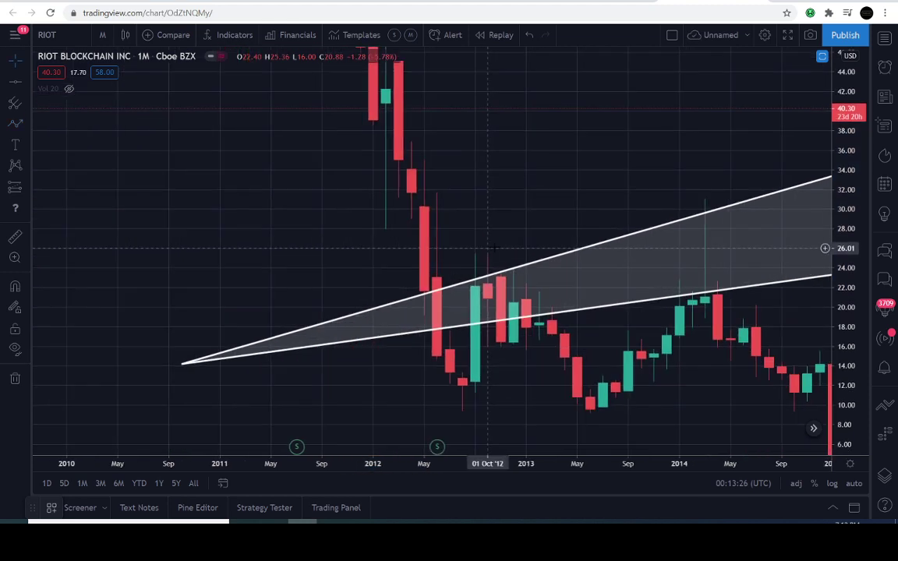
pyautogui.scroll(3, 405, 202)
pyautogui.moveTo(405, 202); pyautogui.dragTo(411, 236)
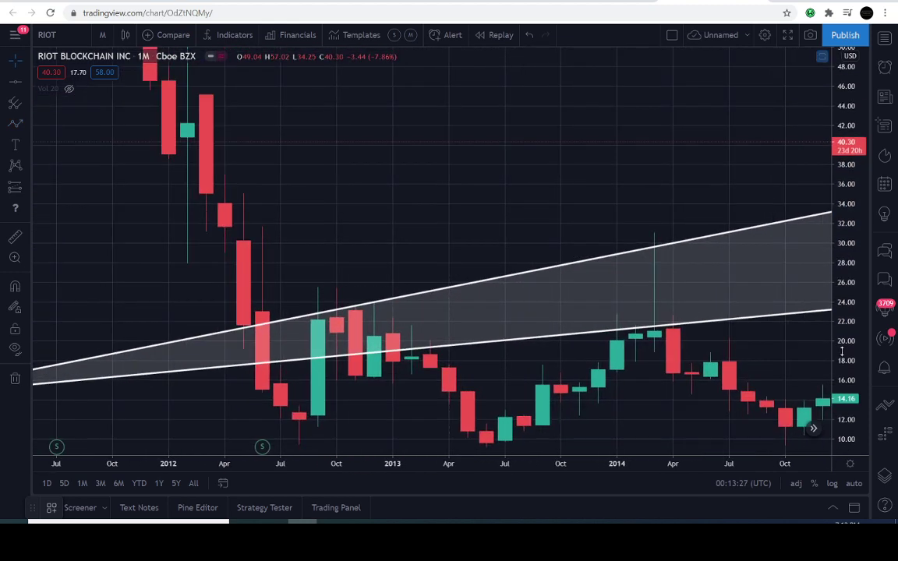
pyautogui.moveTo(841, 351); pyautogui.dragTo(841, 276)
pyautogui.moveTo(414, 261)
pyautogui.mouseDown()
pyautogui.moveTo(589, 186)
pyautogui.moveTo(580, 182)
pyautogui.mouseUp()
pyautogui.scroll(3, 580, 182)
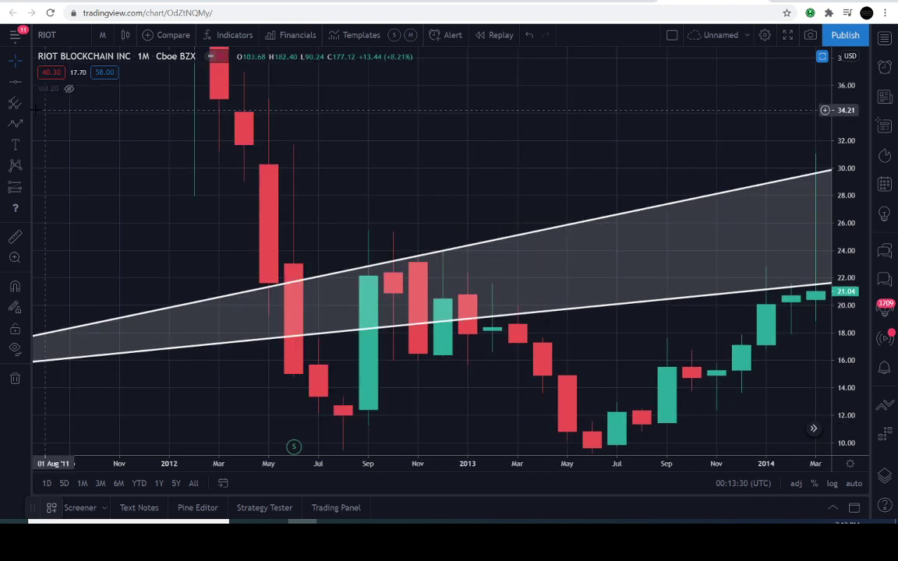
pyautogui.click(28, 127)
pyautogui.click(67, 242)
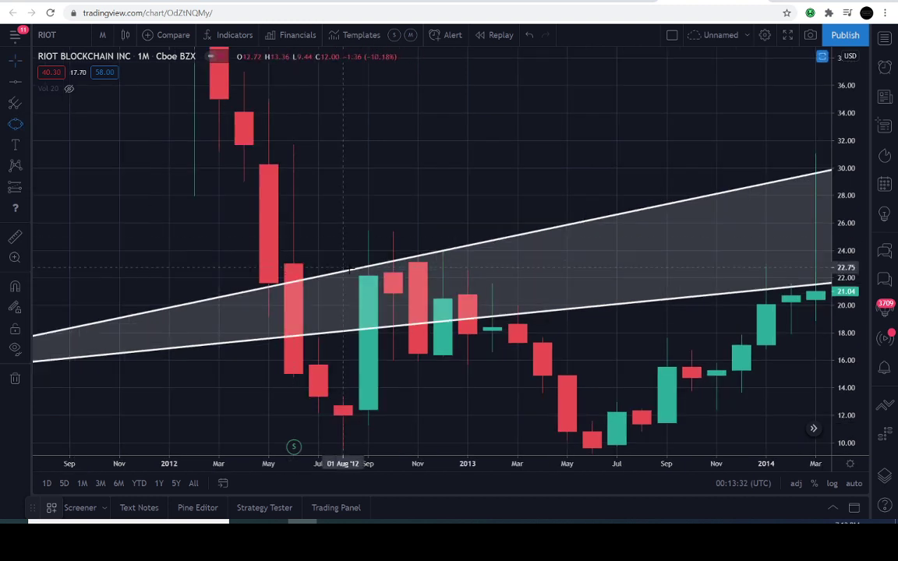
pyautogui.click(369, 282)
pyautogui.click(417, 283)
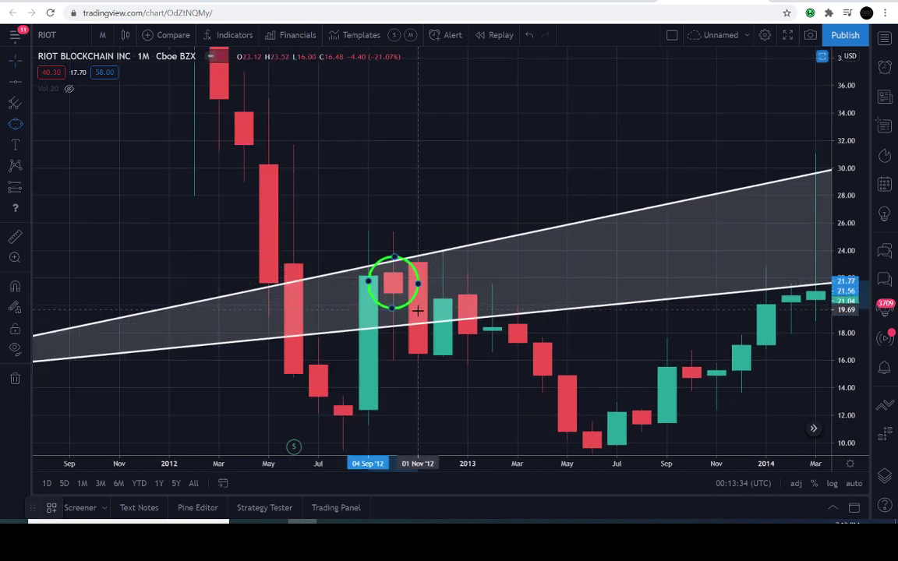
pyautogui.click(418, 309)
pyautogui.click(418, 309)
# Circle the March 2021 candle inside the wedge with an ellipse spanning about January to May 2021.
pyautogui.moveTo(588, 271); pyautogui.dragTo(557, 189)
pyautogui.scroll(-3, 572, 191)
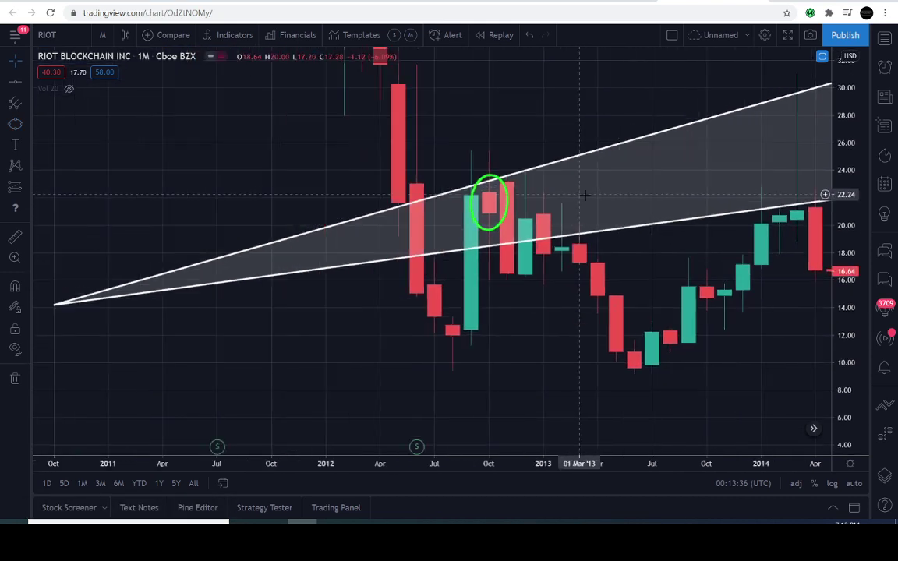
pyautogui.moveTo(725, 162); pyautogui.dragTo(559, 192)
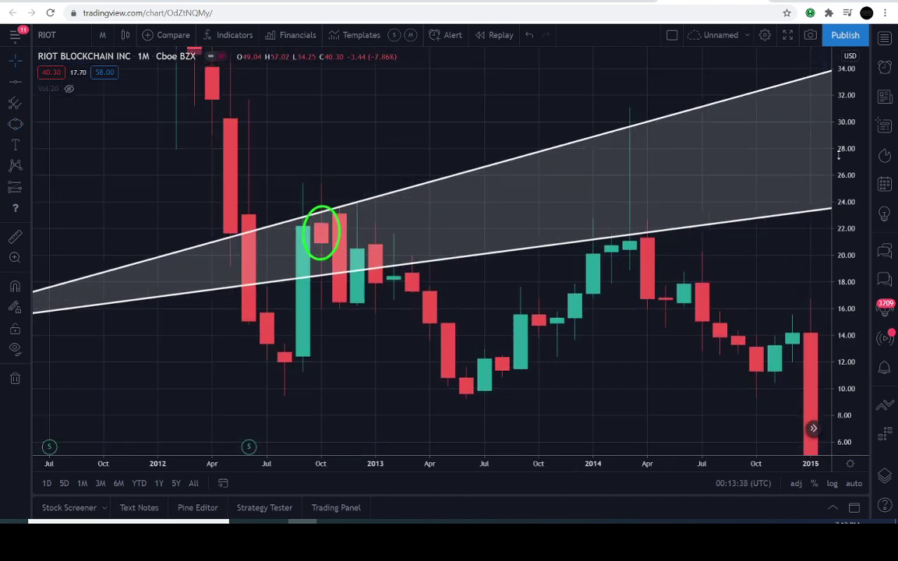
pyautogui.scroll(-4, 736, 212)
pyautogui.moveTo(743, 202); pyautogui.dragTo(469, 306)
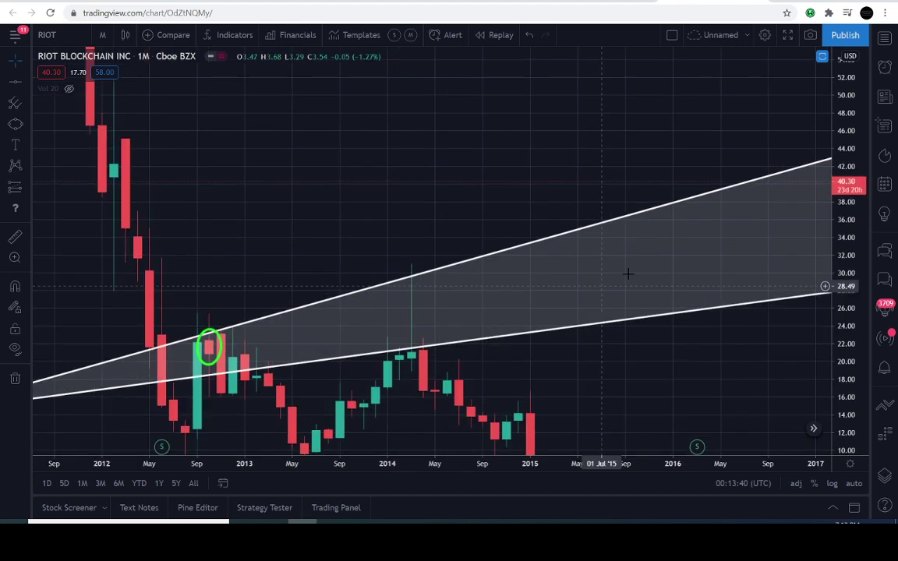
pyautogui.moveTo(698, 263); pyautogui.dragTo(289, 310)
pyautogui.moveTo(702, 193); pyautogui.dragTo(284, 313)
pyautogui.scroll(6, 537, 286)
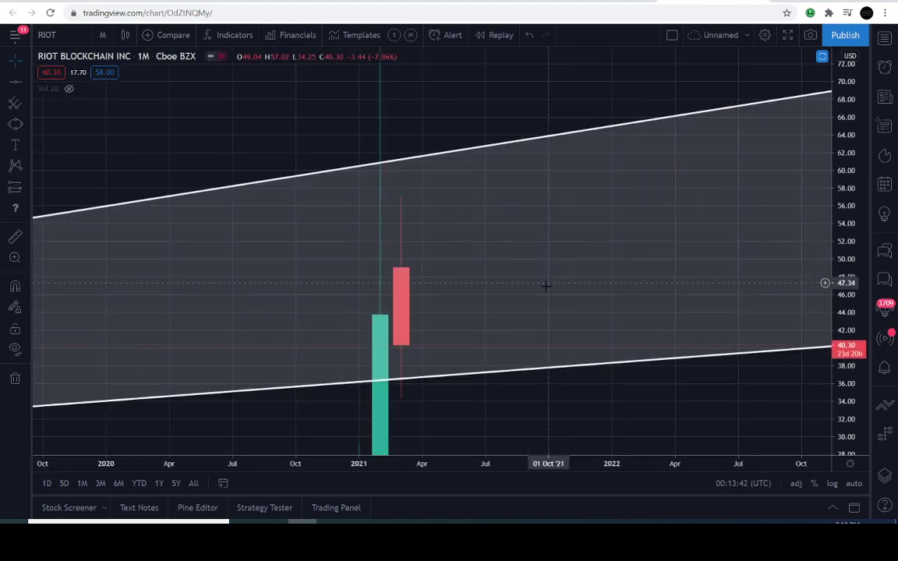
pyautogui.moveTo(545, 285); pyautogui.dragTo(730, 288)
pyautogui.scroll(2, 671, 281)
pyautogui.scroll(1, 665, 279)
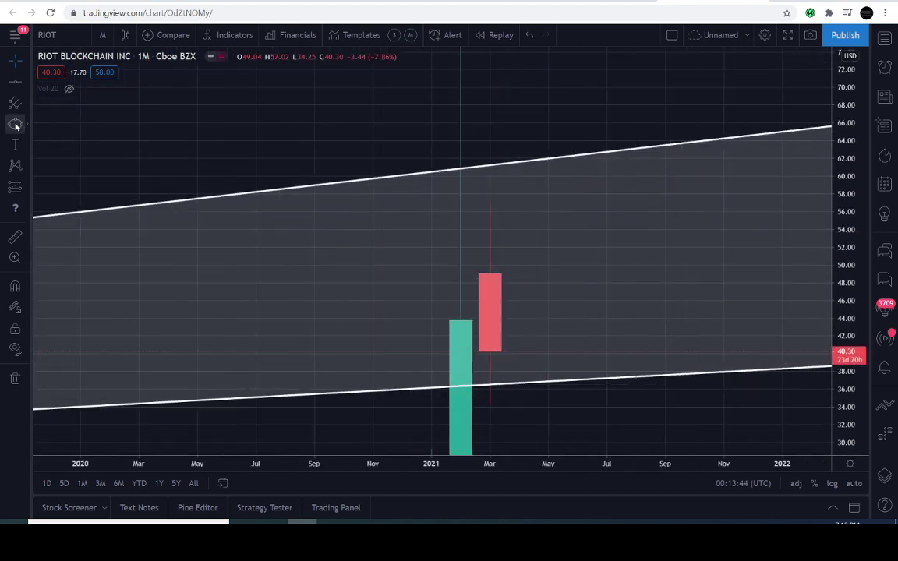
pyautogui.click(431, 294)
pyautogui.click(549, 291)
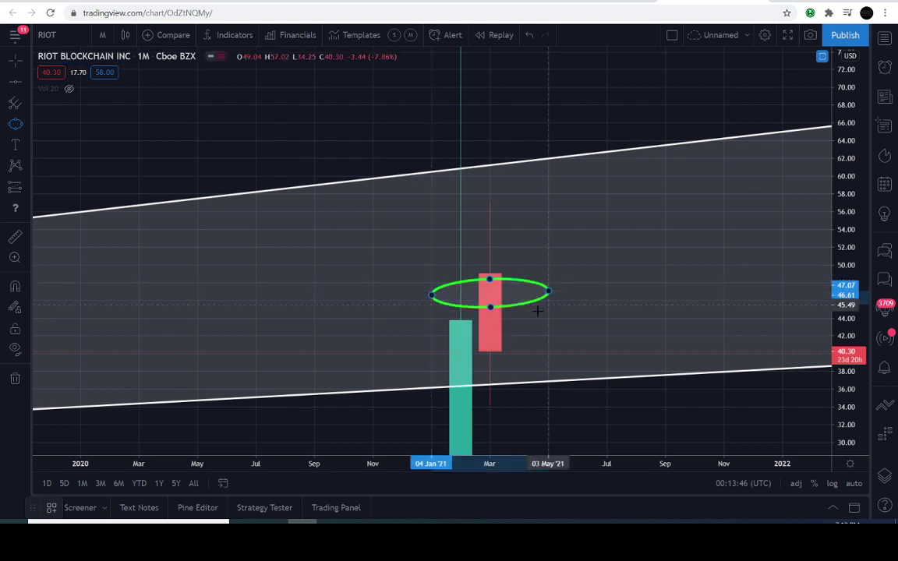
pyautogui.click(545, 372)
pyautogui.moveTo(558, 343); pyautogui.dragTo(632, 306)
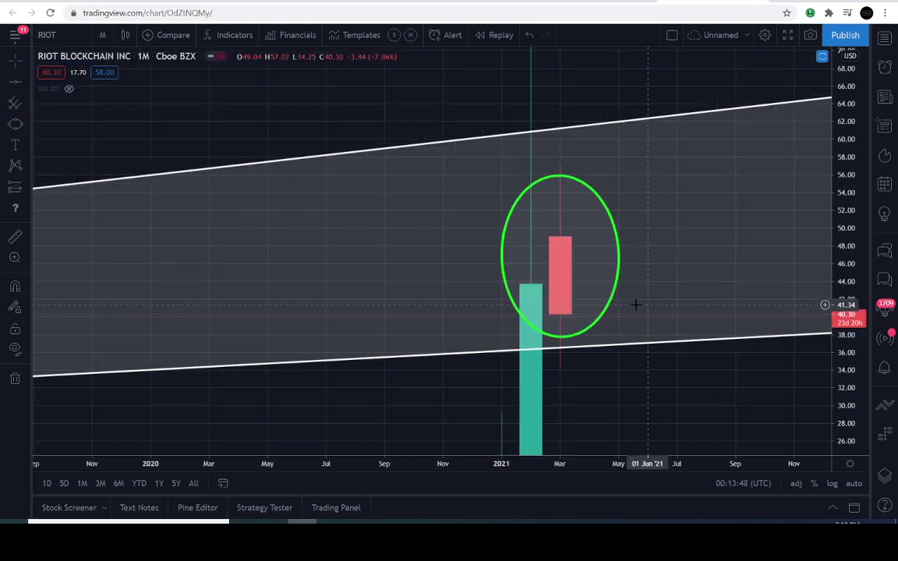
# Point a temporary path arrow from August 2021 at the March 2021 candle, discard it, and delete the ellipse around that candle.
pyautogui.click(22, 123)
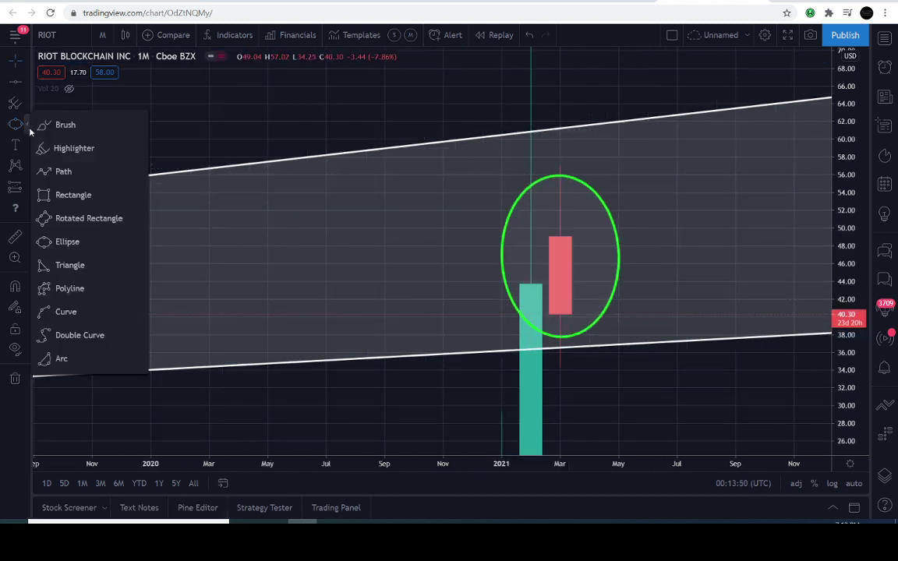
pyautogui.click(56, 170)
pyautogui.click(705, 203)
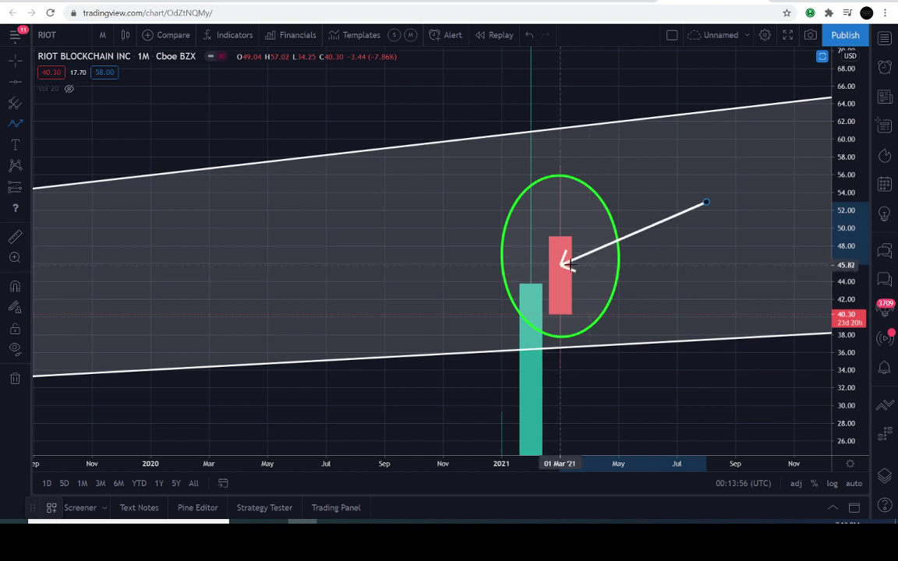
pyautogui.press('Escape')
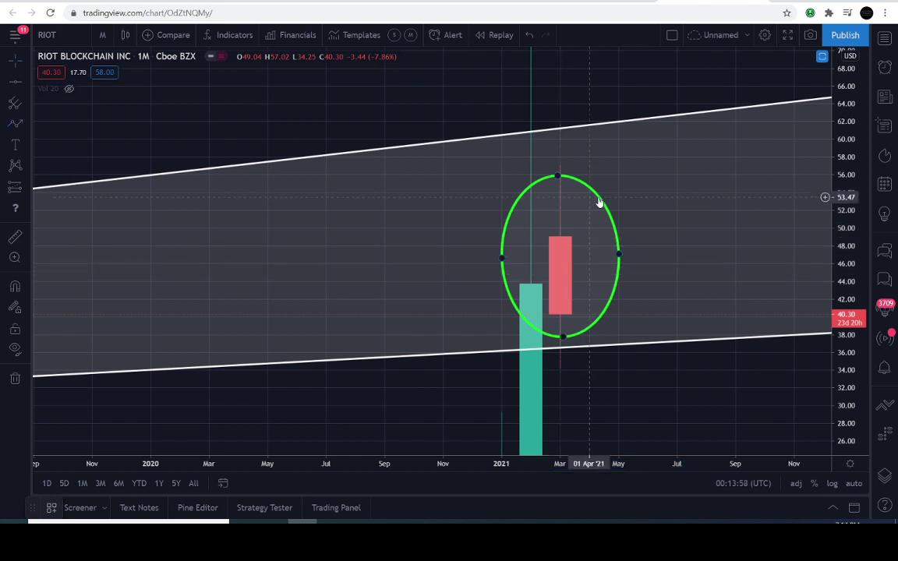
pyautogui.press('Delete')
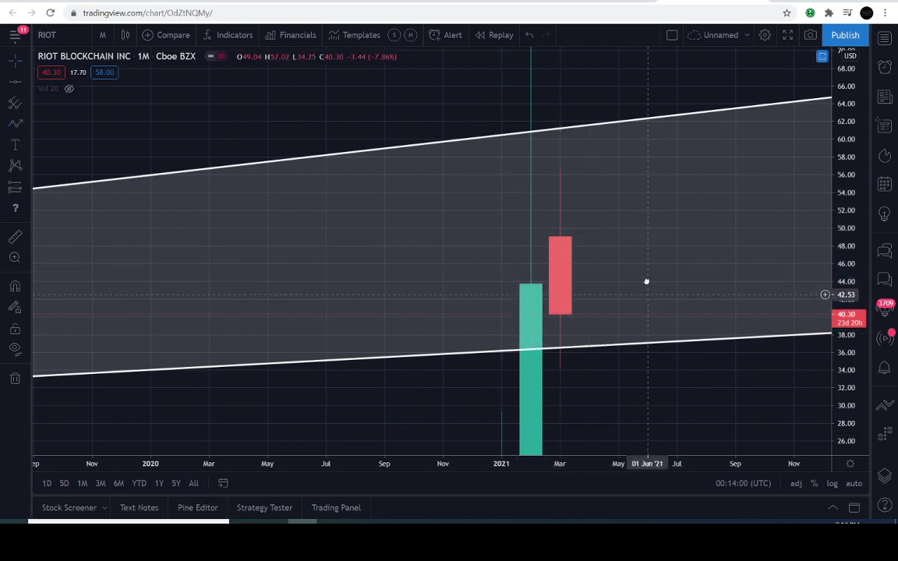
# Point a temporary path arrow from mid-2018 at the wedge's lower line near December 2022, and discard it.
pyautogui.moveTo(646, 282); pyautogui.dragTo(744, 211)
pyautogui.scroll(-5, 774, 237)
pyautogui.moveTo(848, 159); pyautogui.dragTo(844, 453)
pyautogui.scroll(-4, 762, 382)
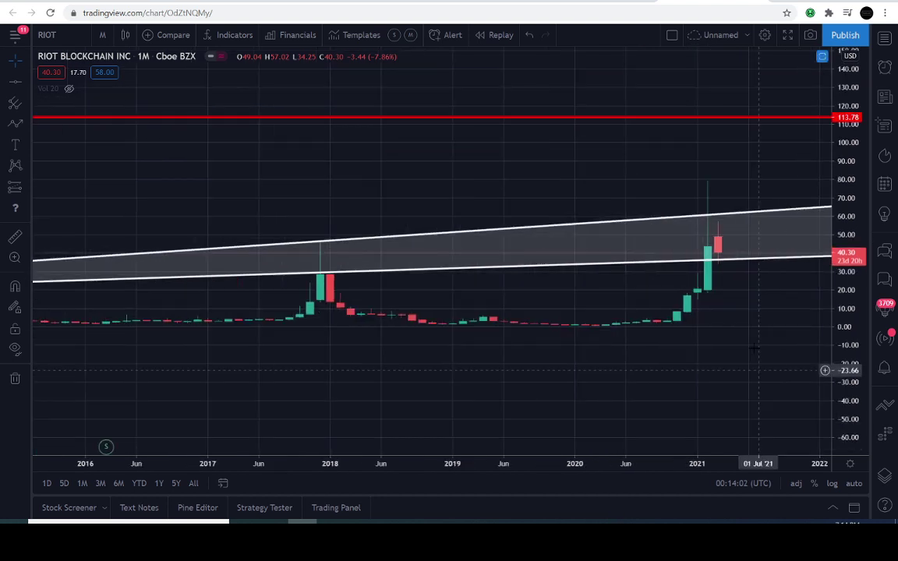
pyautogui.moveTo(757, 319); pyautogui.dragTo(563, 340)
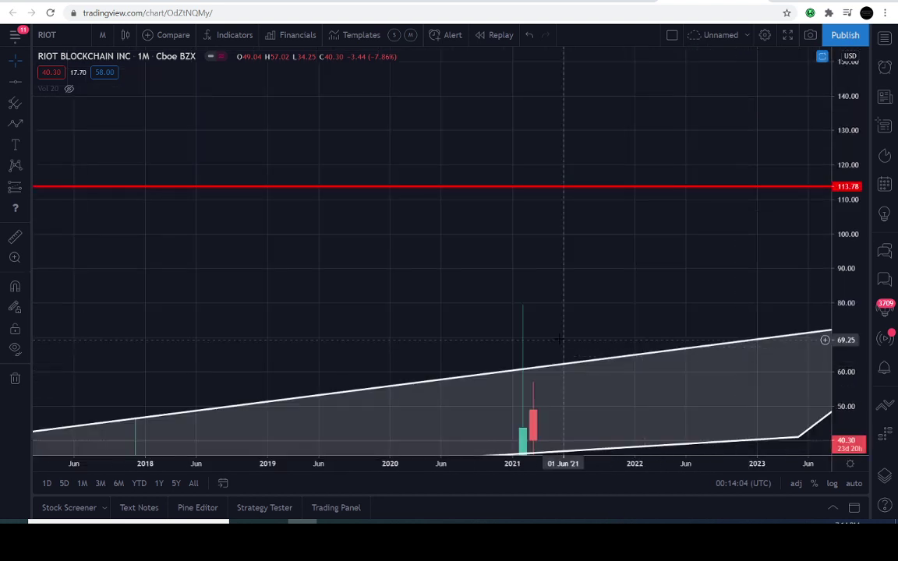
pyautogui.scroll(-3, 708, 372)
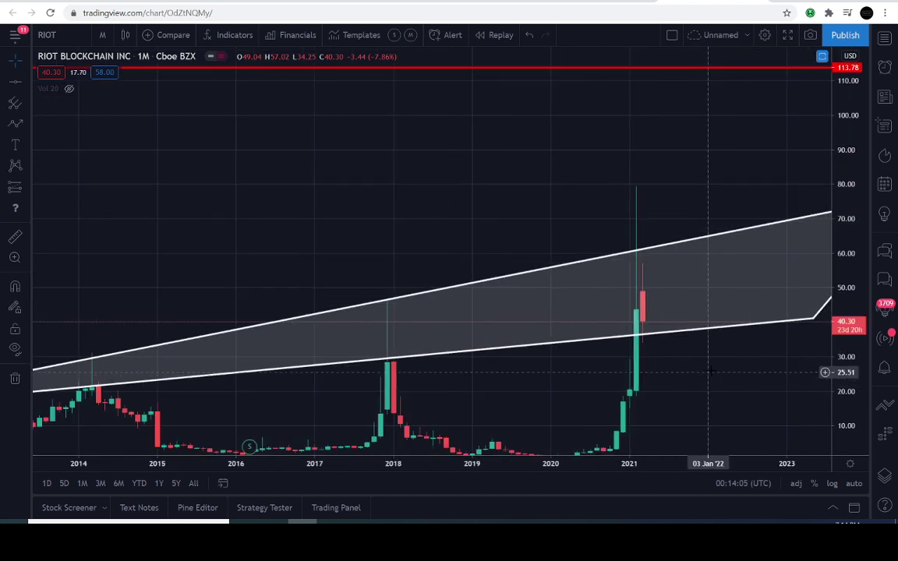
pyautogui.scroll(-3, 708, 372)
pyautogui.scroll(-3, 690, 280)
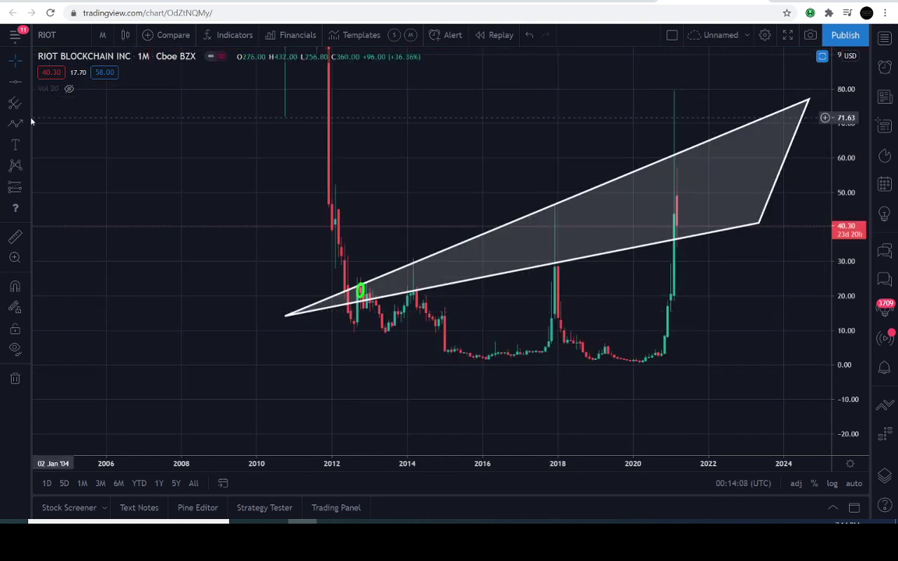
pyautogui.click(15, 123)
pyautogui.click(579, 394)
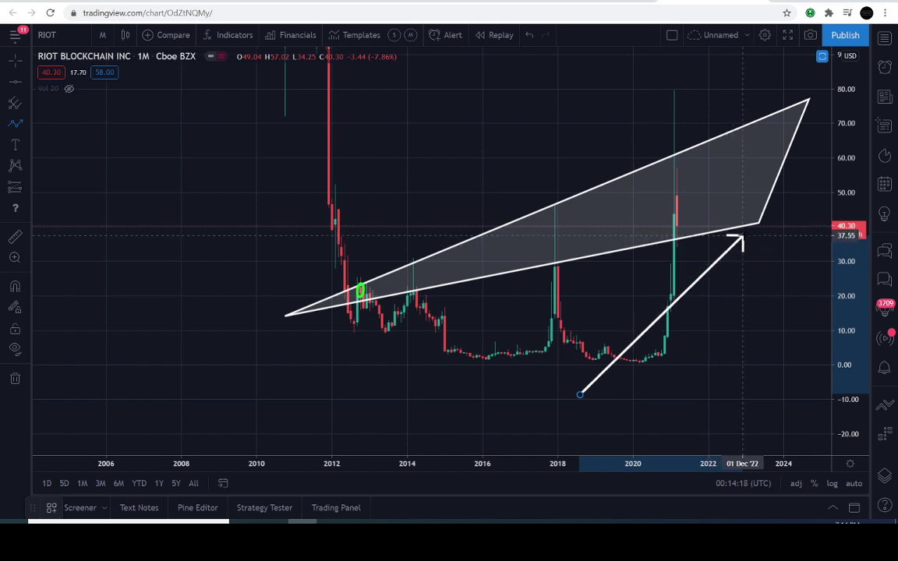
pyautogui.press('Escape')
# Trace a temporary zigzag path from the wedge's lower line in early 2021 up past its upper line in 2022, and discard it.
pyautogui.moveTo(717, 258); pyautogui.dragTo(740, 280)
pyautogui.scroll(3, 742, 279)
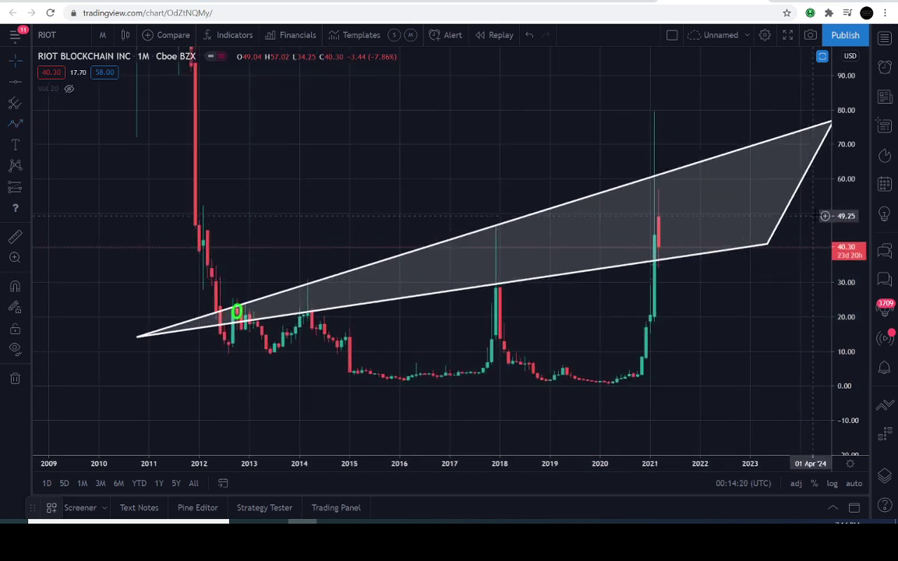
pyautogui.moveTo(838, 170); pyautogui.dragTo(836, 276)
pyautogui.scroll(-3, 754, 291)
pyautogui.moveTo(744, 298); pyautogui.dragTo(639, 379)
pyautogui.scroll(2, 639, 379)
pyautogui.click(15, 123)
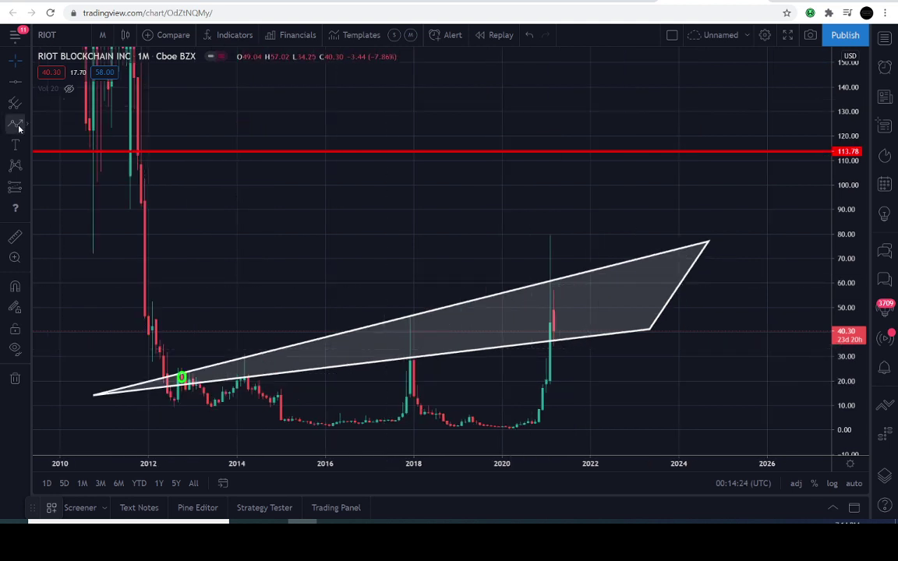
pyautogui.click(550, 339)
pyautogui.click(553, 306)
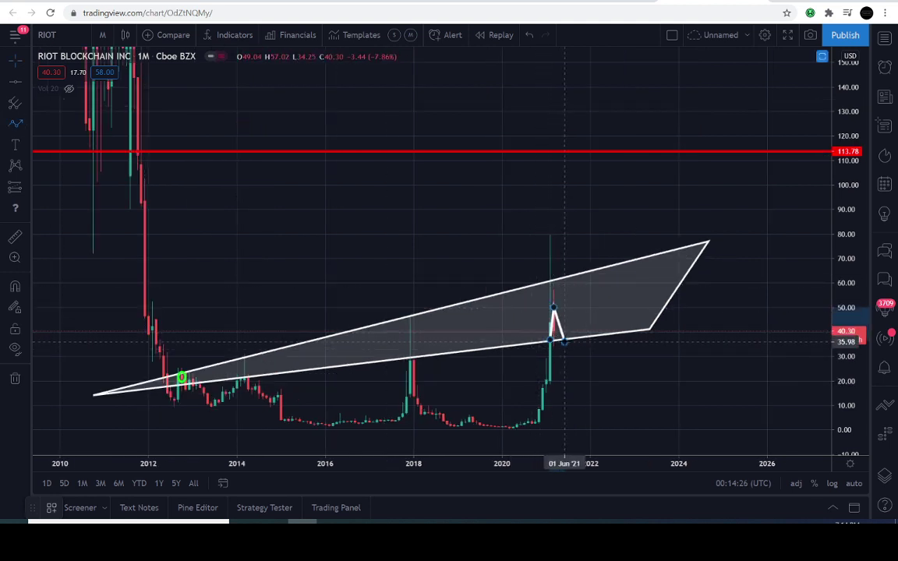
pyautogui.click(573, 292)
pyautogui.click(583, 328)
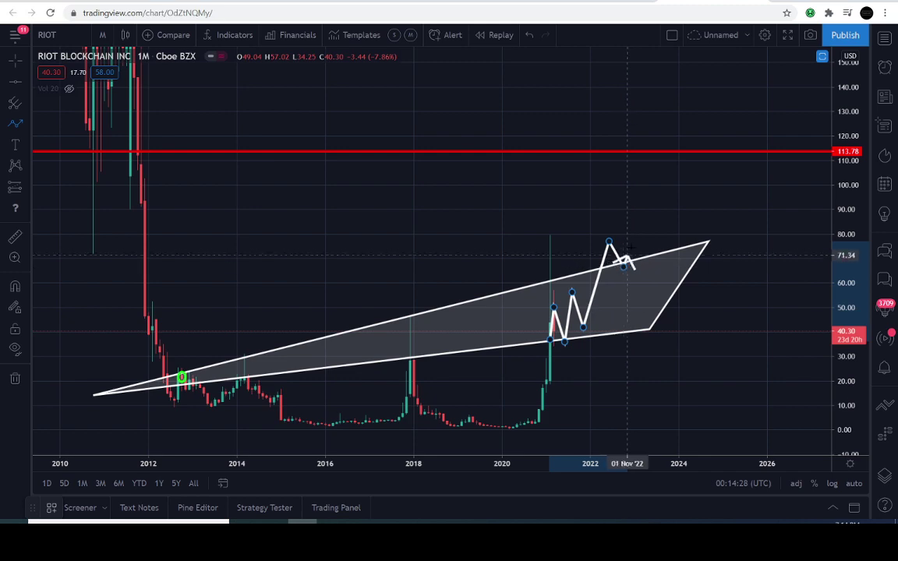
pyautogui.press('Escape')
# Examine the candles meeting the wedge from 2012 to 2021 and its position below the red horizontal level.
pyautogui.moveTo(384, 272); pyautogui.dragTo(556, 221)
pyautogui.scroll(2, 584, 263)
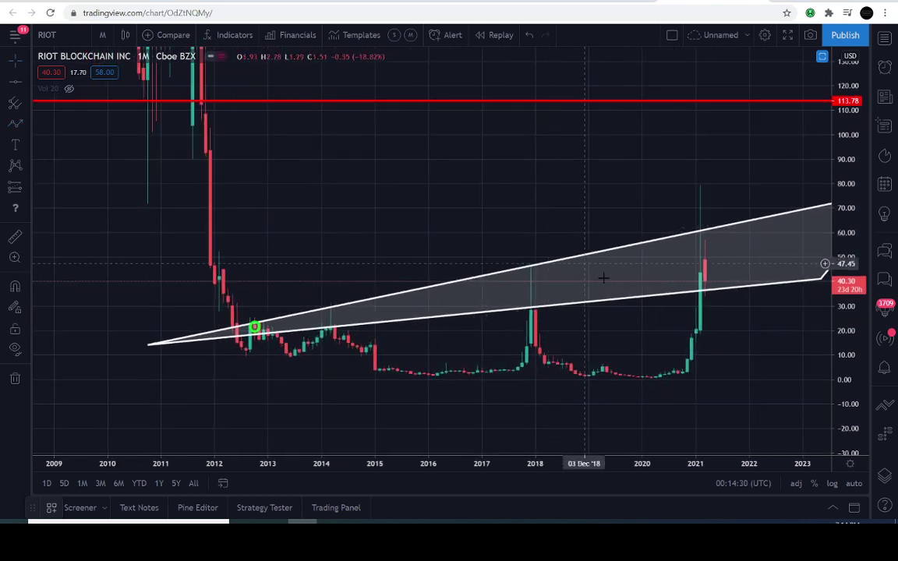
pyautogui.moveTo(850, 405); pyautogui.dragTo(846, 315)
pyautogui.moveTo(364, 308); pyautogui.dragTo(466, 249)
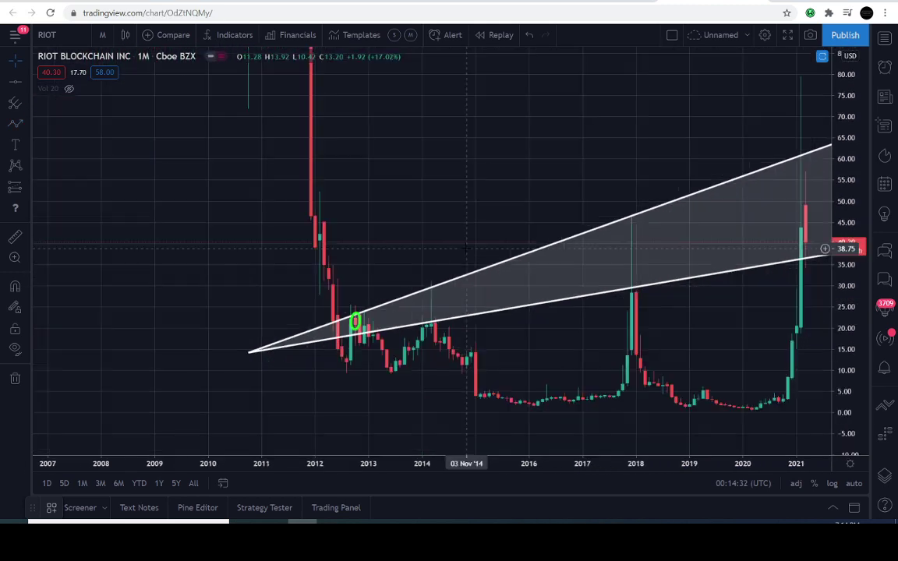
pyautogui.scroll(3, 466, 249)
pyautogui.moveTo(507, 184); pyautogui.dragTo(388, 225)
pyautogui.scroll(-4, 388, 225)
pyautogui.moveTo(850, 115); pyautogui.dragTo(851, 302)
pyautogui.moveTo(669, 194); pyautogui.dragTo(566, 232)
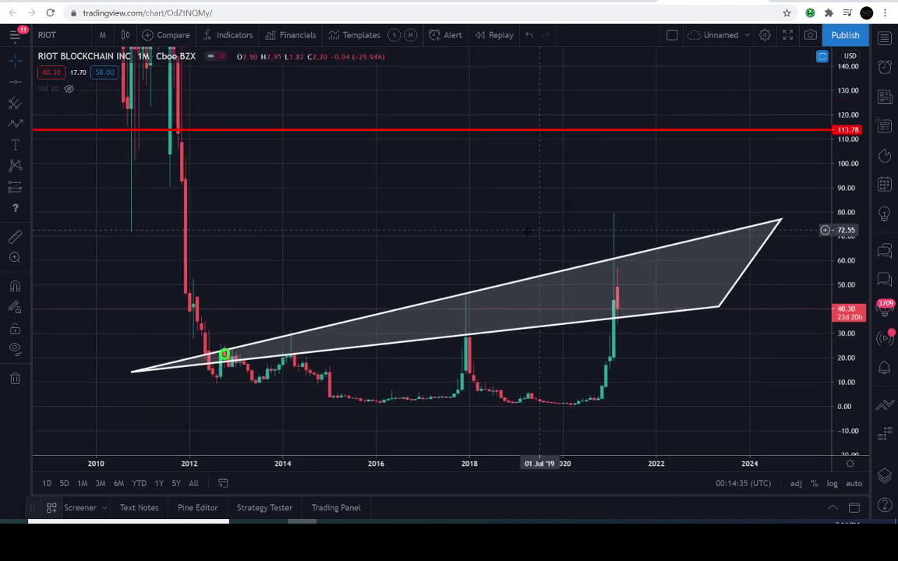
# Point a temporary path arrow from late 2013 at the early-2021 wick where it crosses the wedge's upper line, and discard it.
pyautogui.click(17, 123)
pyautogui.click(279, 195)
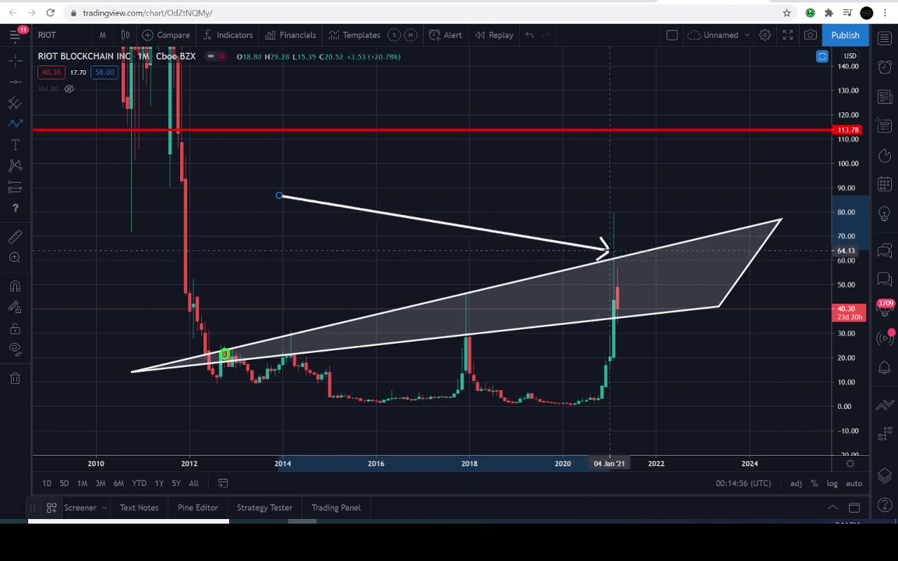
pyautogui.press('Escape')
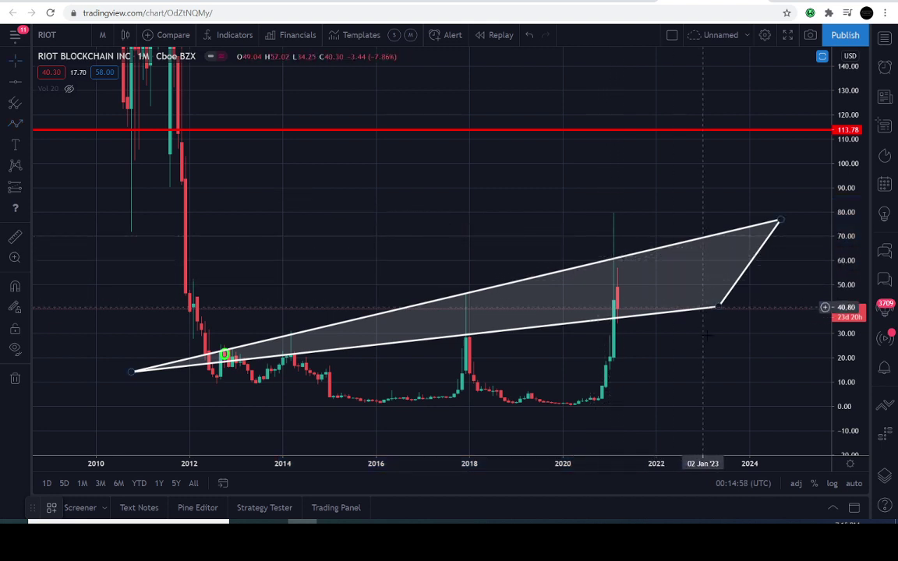
# Point a temporary path arrow from August 2021 at the wedge's upper line above the March 2021 candle, and discard it.
pyautogui.scroll(5, 701, 226)
pyautogui.scroll(3, 792, 212)
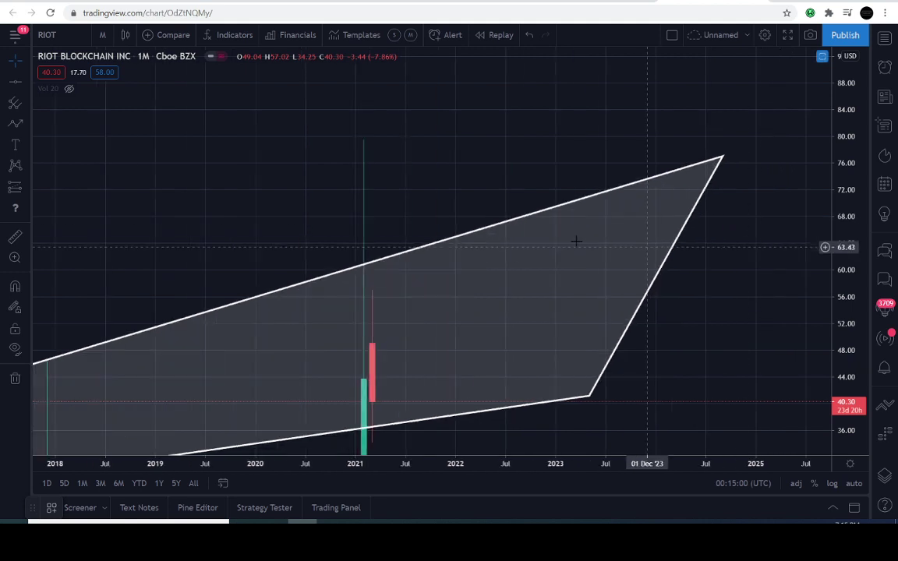
pyautogui.scroll(2, 401, 158)
pyautogui.click(15, 123)
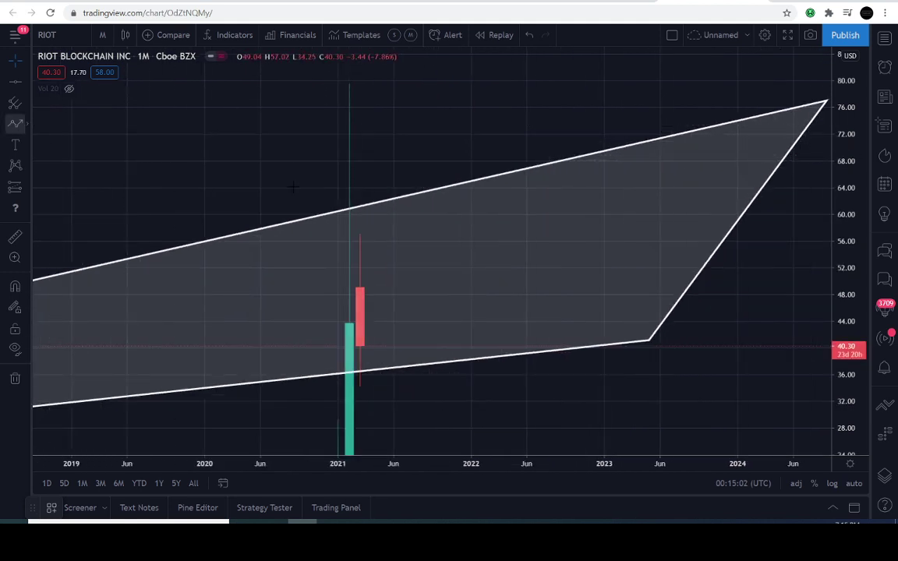
pyautogui.moveTo(416, 124); pyautogui.dragTo(358, 206)
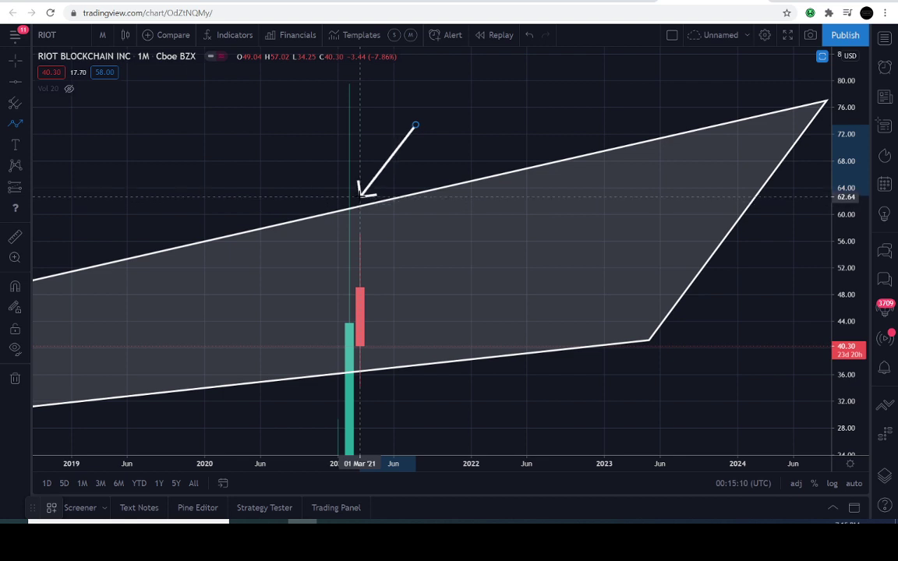
pyautogui.scroll(-8, 360, 197)
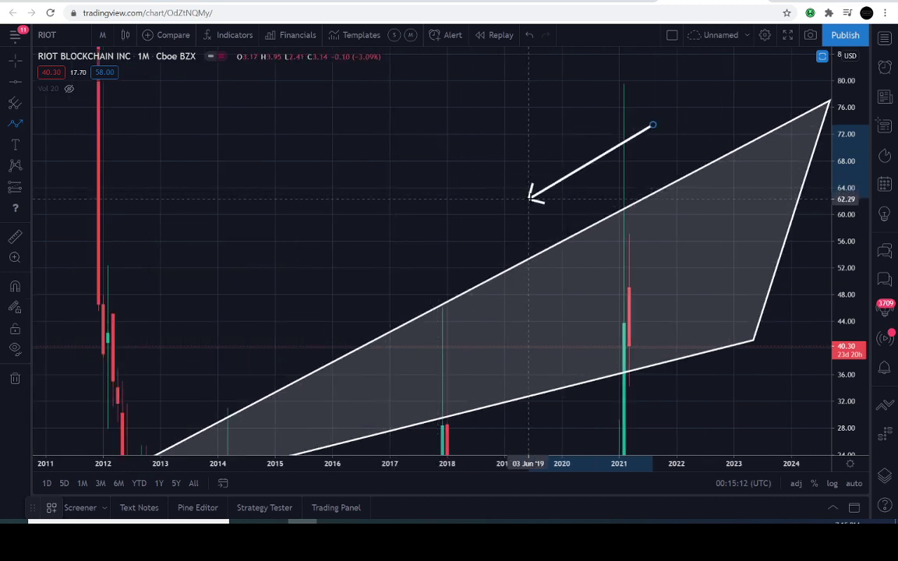
pyautogui.press('Escape')
# Examine the entire wedge against the price history from 2010 through 2021.
pyautogui.moveTo(483, 215); pyautogui.dragTo(485, 179)
pyautogui.scroll(-3, 485, 179)
pyautogui.moveTo(859, 189); pyautogui.dragTo(842, 370)
pyautogui.scroll(-4, 484, 254)
pyautogui.scroll(2, 592, 259)
pyautogui.moveTo(512, 251); pyautogui.dragTo(458, 258)
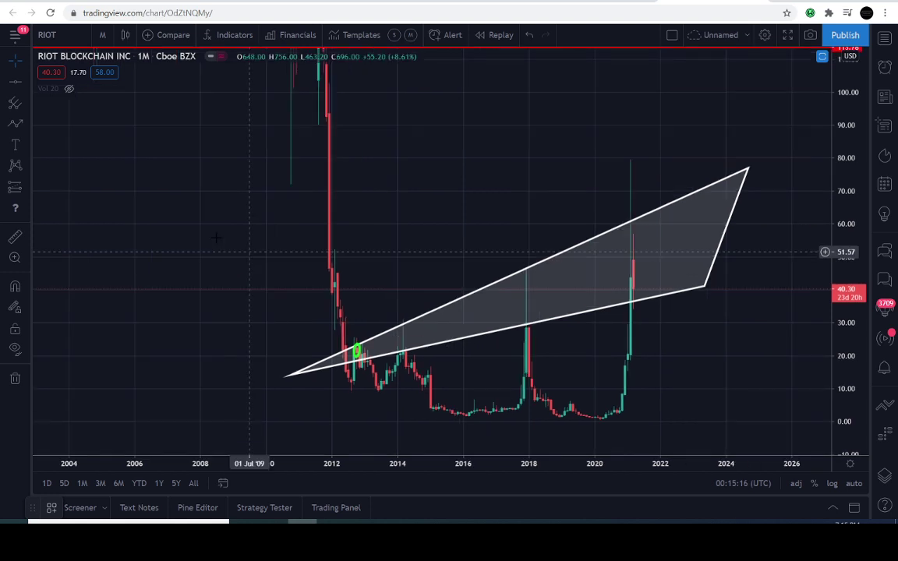
# Point a temporary path arrow from early 2016 towards the area above the December 2017 price spike, and discard it.
pyautogui.click(460, 195)
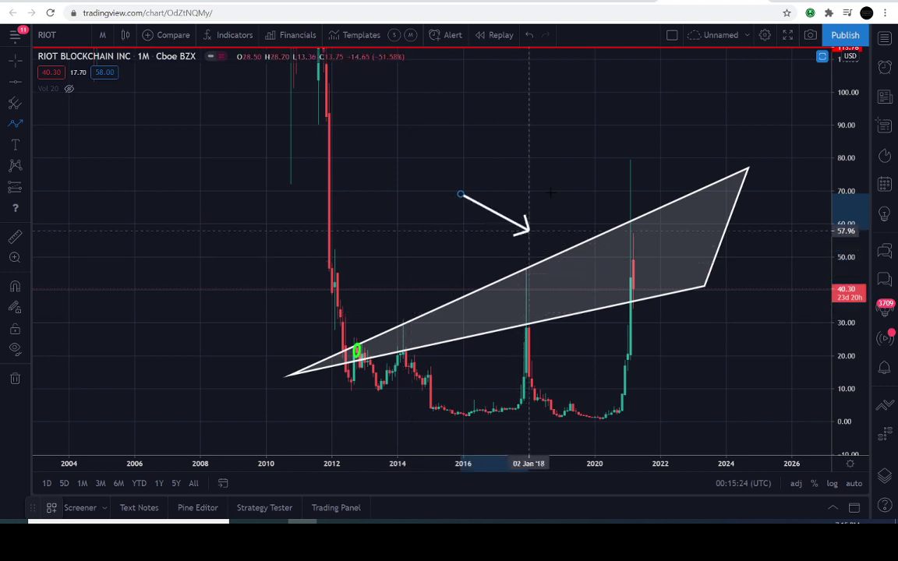
pyautogui.press('Escape')
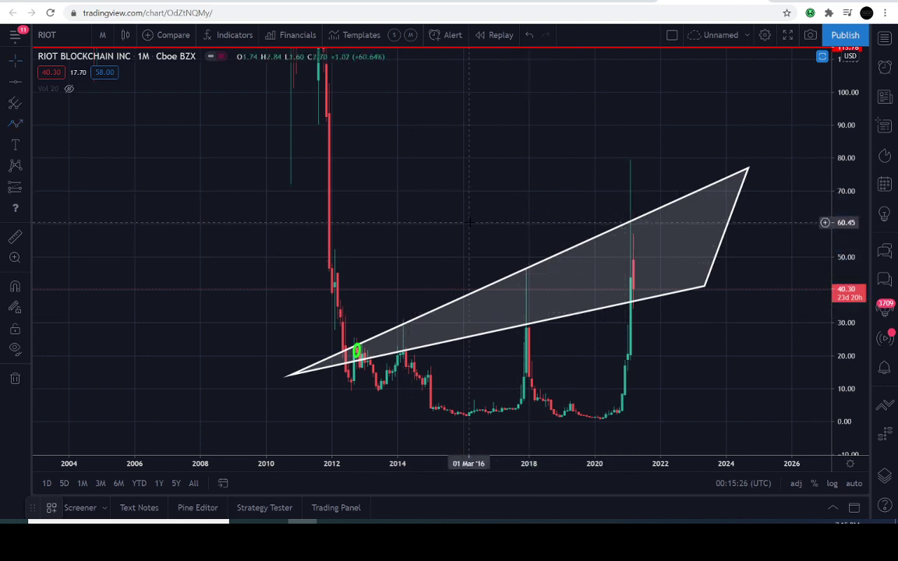
# Point a temporary path arrow from early 2022 at the wedge's lower line beside the early-2021 candles, and discard it.
pyautogui.scroll(5, 468, 220)
pyautogui.moveTo(446, 200); pyautogui.dragTo(602, 179)
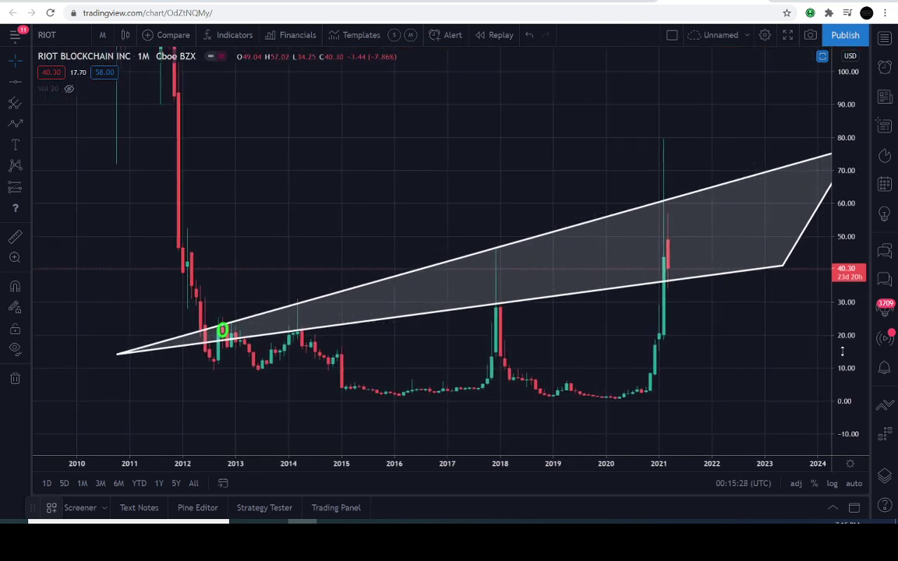
pyautogui.scroll(3, 681, 362)
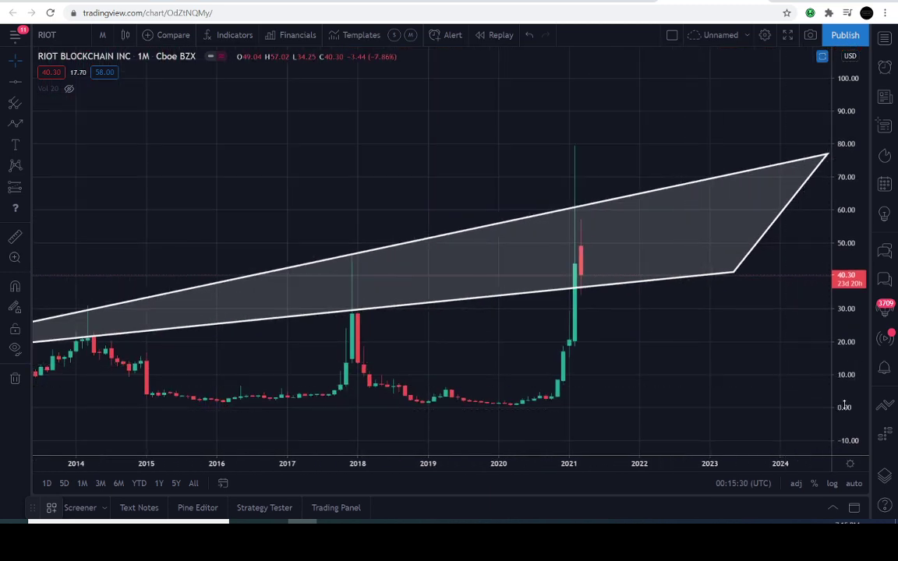
pyautogui.moveTo(844, 405); pyautogui.dragTo(842, 319)
pyautogui.scroll(4, 725, 327)
pyautogui.moveTo(567, 346); pyautogui.dragTo(622, 263)
pyautogui.scroll(-2, 468, 234)
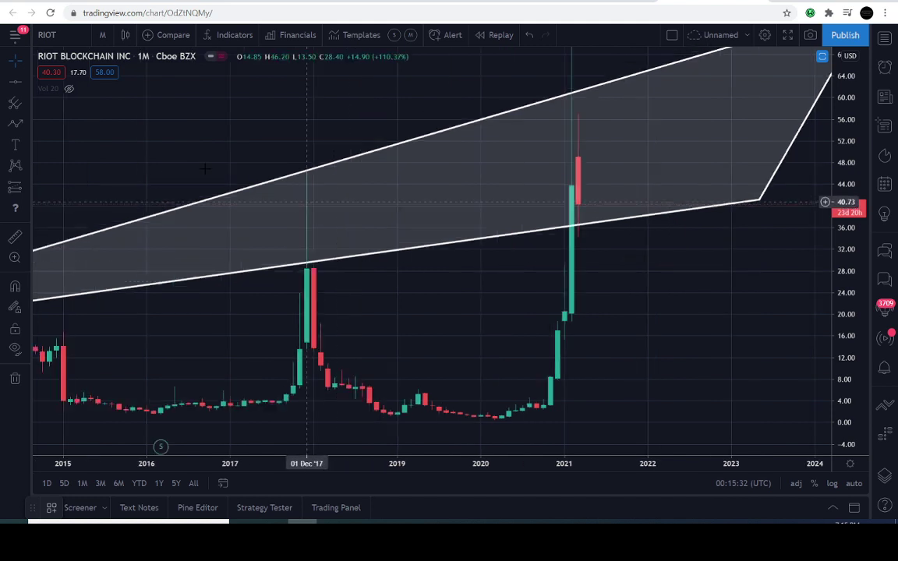
pyautogui.click(15, 123)
pyautogui.click(661, 353)
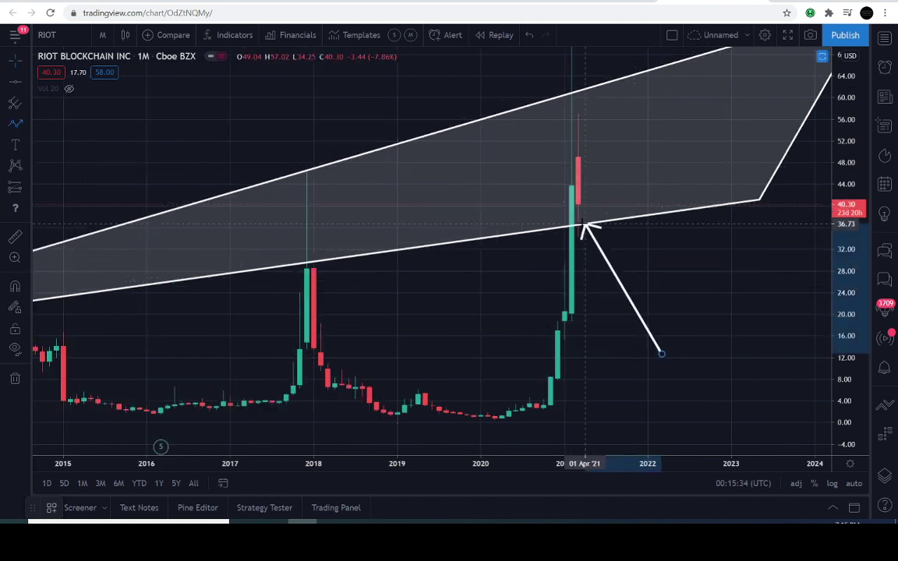
pyautogui.scroll(-3, 585, 224)
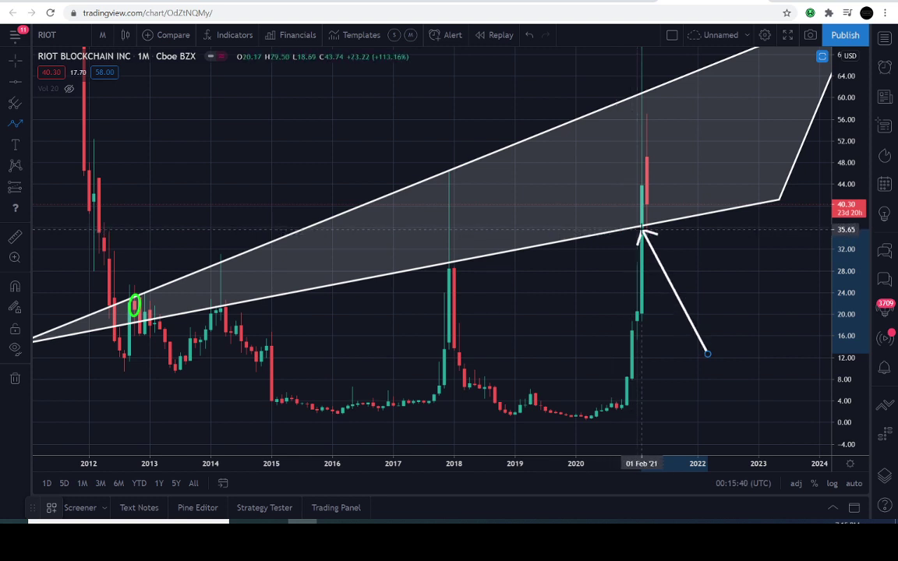
pyautogui.press('Escape')
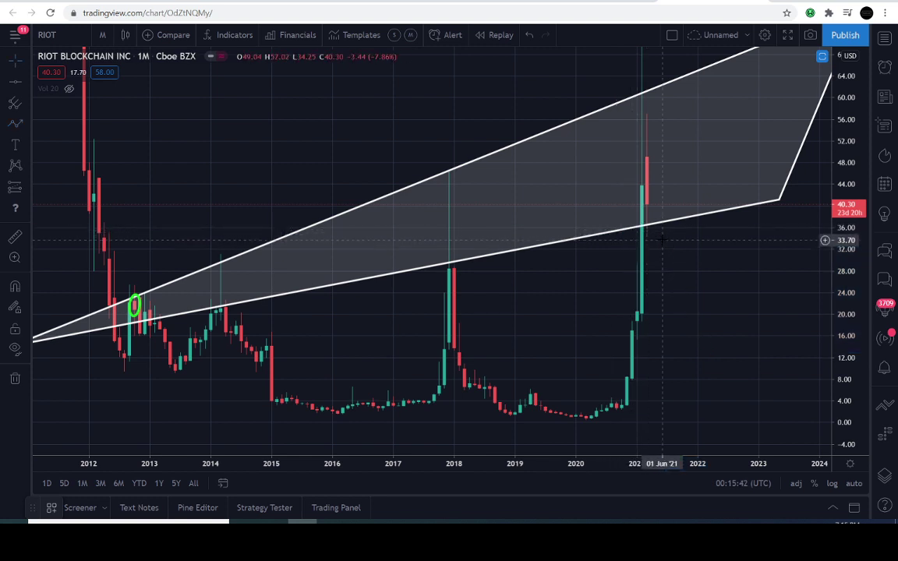
# Point a temporary path arrow from early 2015 at the wedge's upper line above the March 2021 candle, and discard it.
pyautogui.moveTo(661, 236); pyautogui.dragTo(543, 291)
pyautogui.moveTo(835, 173); pyautogui.dragTo(835, 367)
pyautogui.scroll(-4, 737, 386)
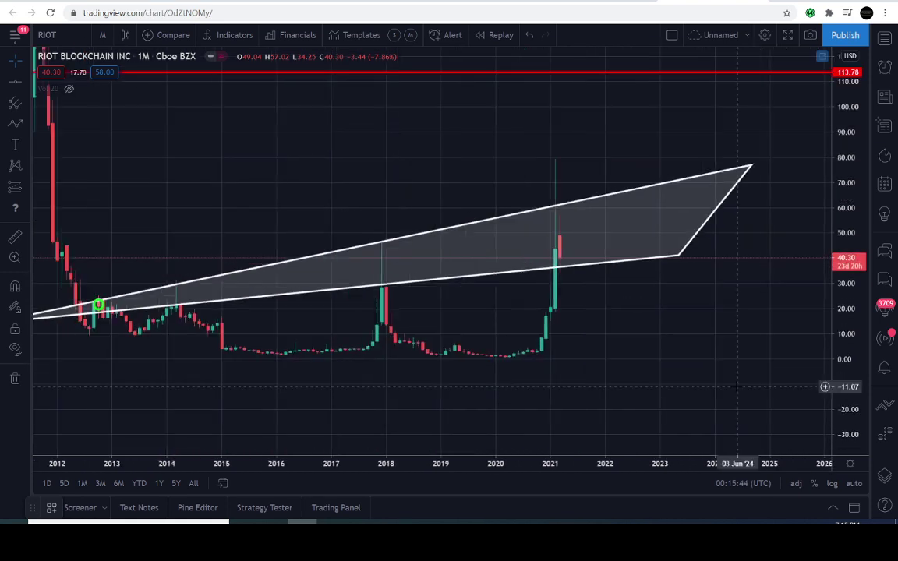
pyautogui.moveTo(690, 383); pyautogui.dragTo(607, 387)
pyautogui.click(15, 123)
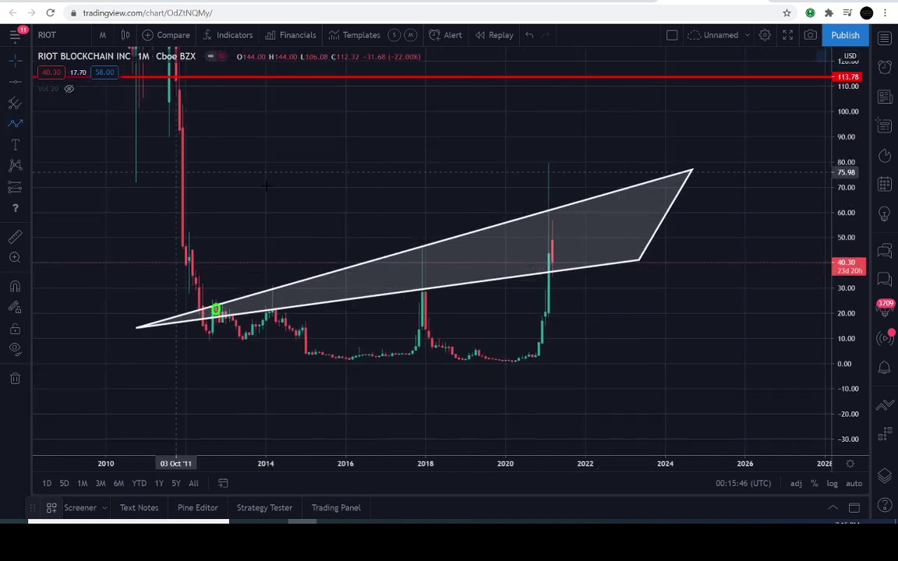
pyautogui.click(315, 187)
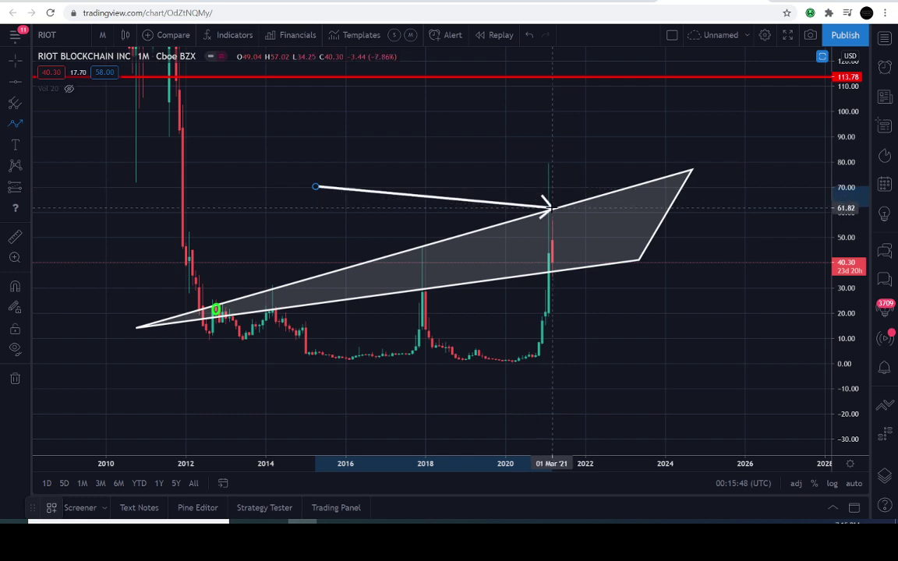
pyautogui.press('Escape')
# Start a temporary path arrow from late 2021 below the wedge's lower line near the latest candles, and discard it.
pyautogui.moveTo(852, 413); pyautogui.dragTo(841, 249)
pyautogui.scroll(5, 791, 247)
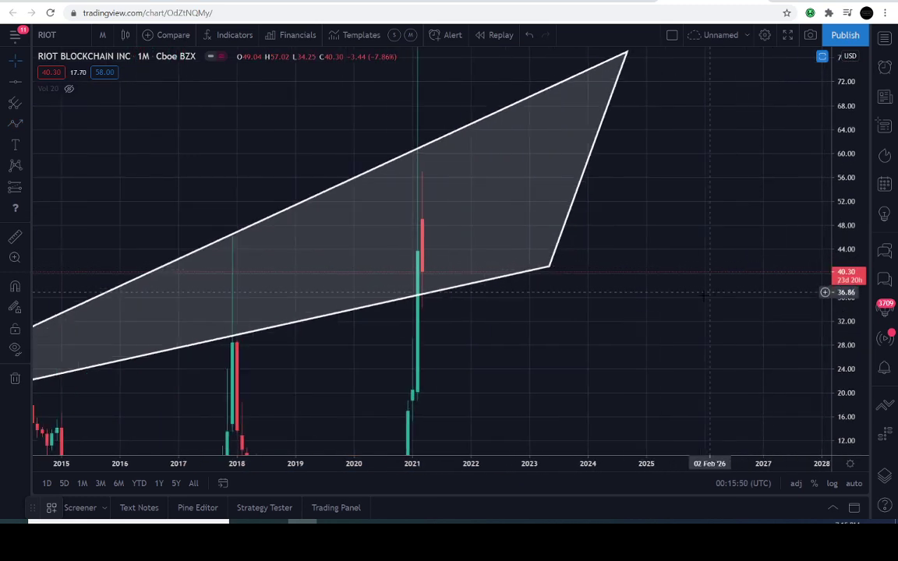
pyautogui.moveTo(381, 328); pyautogui.dragTo(711, 281)
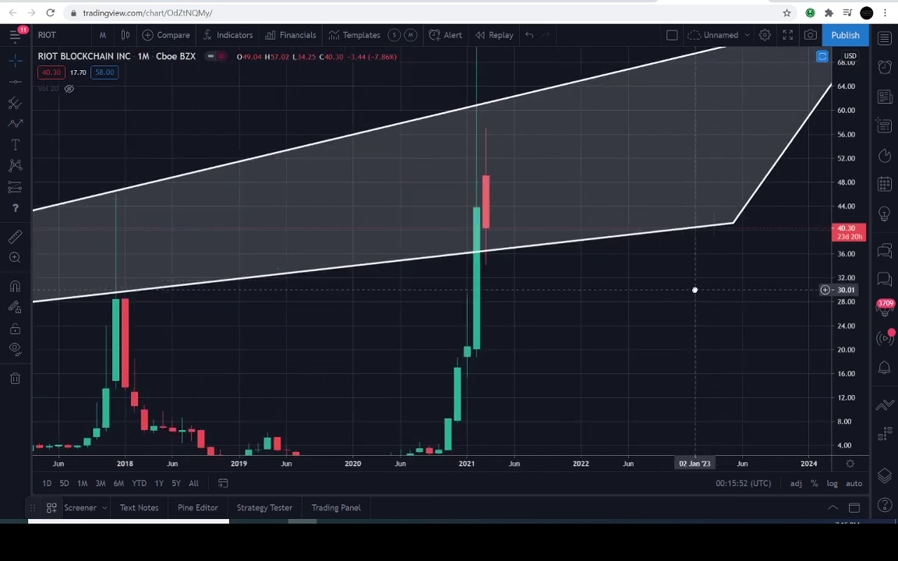
pyautogui.click(14, 123)
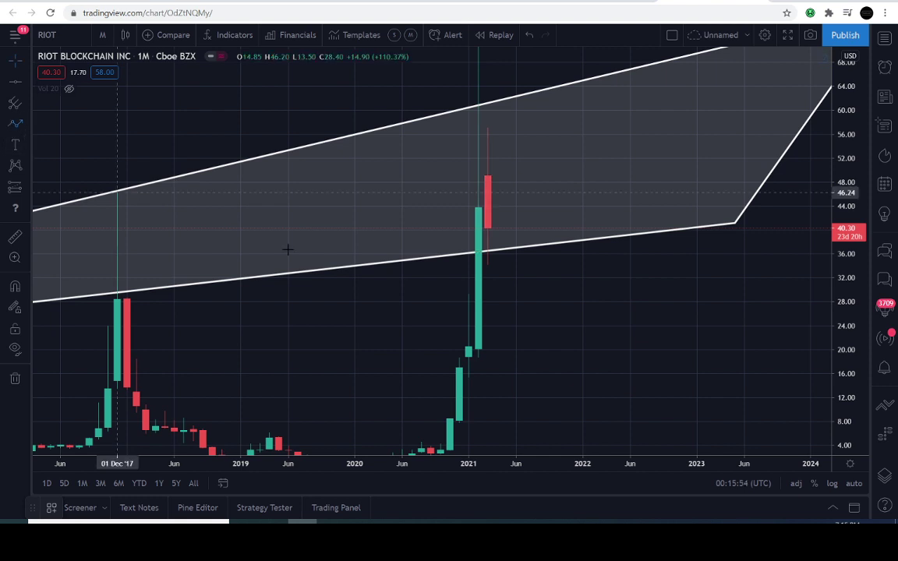
pyautogui.click(563, 341)
pyautogui.press('Escape')
# Sketch a temporary zigzag path bouncing between the wedge's two lines from mid-2012 to late 2019, and discard it.
pyautogui.scroll(-4, 508, 275)
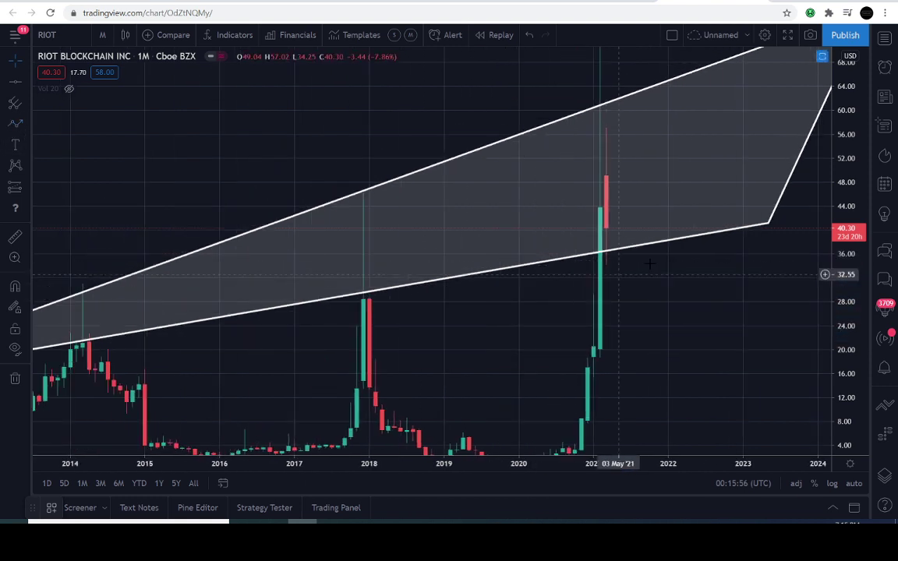
pyautogui.moveTo(850, 158); pyautogui.dragTo(848, 335)
pyautogui.scroll(-4, 810, 332)
pyautogui.moveTo(740, 320); pyautogui.dragTo(670, 351)
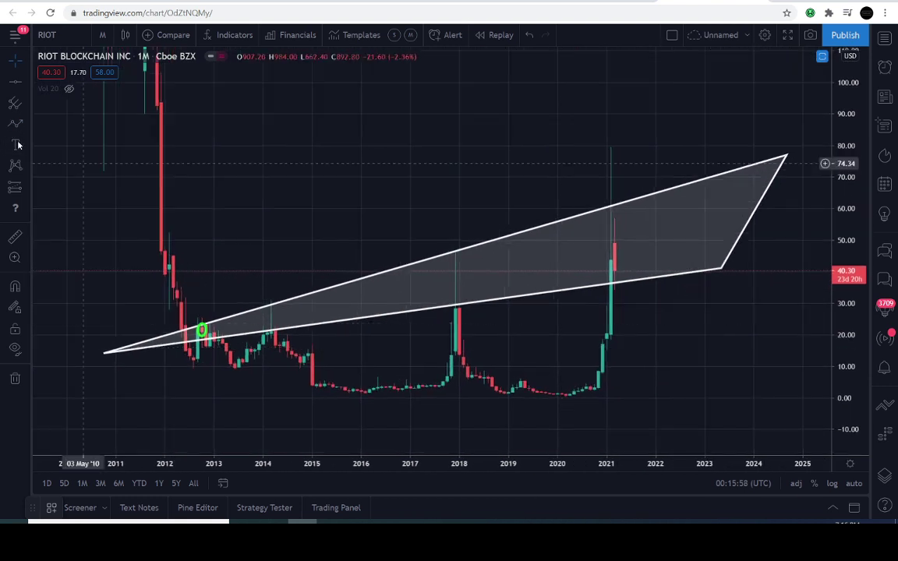
pyautogui.click(230, 306)
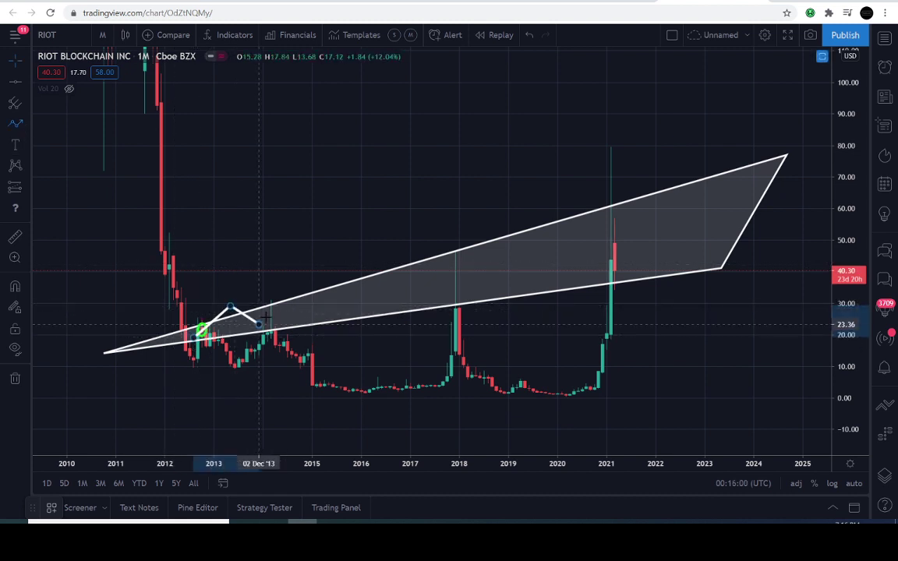
pyautogui.click(260, 322)
pyautogui.click(279, 304)
pyautogui.click(310, 322)
pyautogui.click(335, 285)
pyautogui.click(385, 316)
pyautogui.click(413, 257)
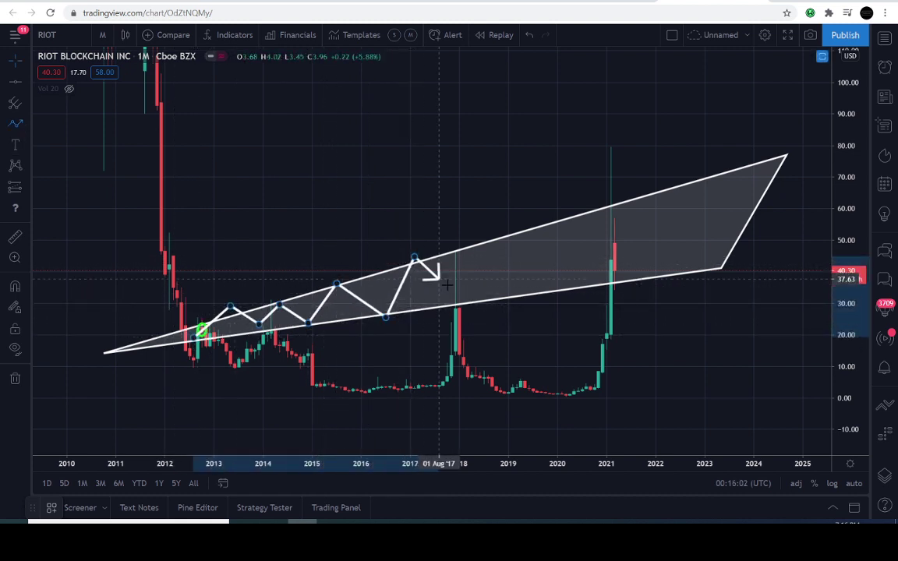
pyautogui.click(455, 305)
pyautogui.click(496, 246)
pyautogui.click(555, 236)
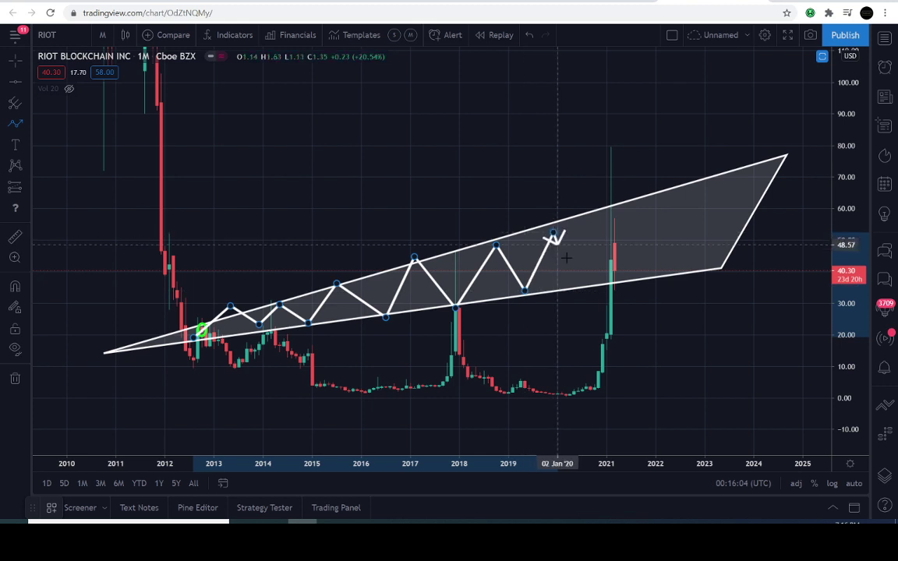
pyautogui.press('Escape')
# Point a temporary, nearly horizontal path arrow from early 2023 back to the August 2014 candles below the wedge, and discard it.
pyautogui.click(27, 127)
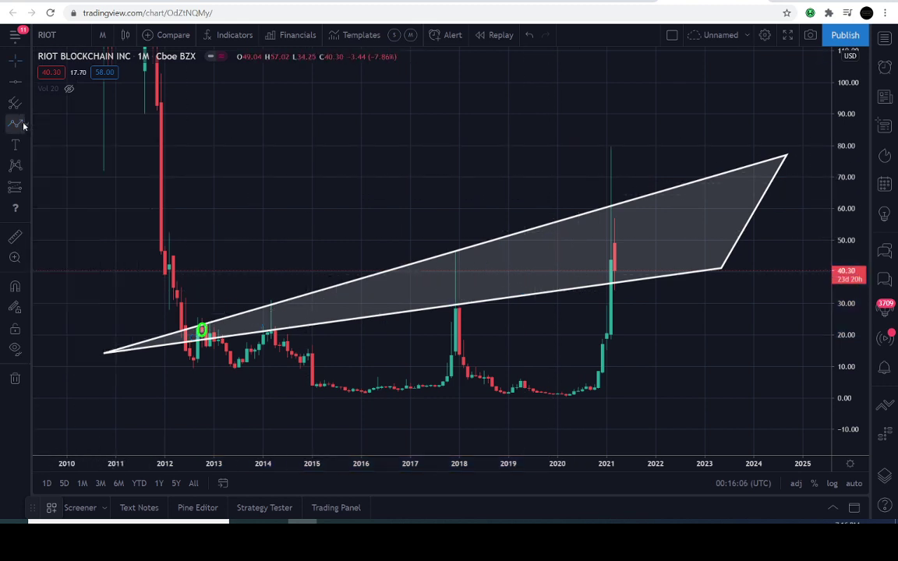
pyautogui.click(22, 125)
pyautogui.click(708, 338)
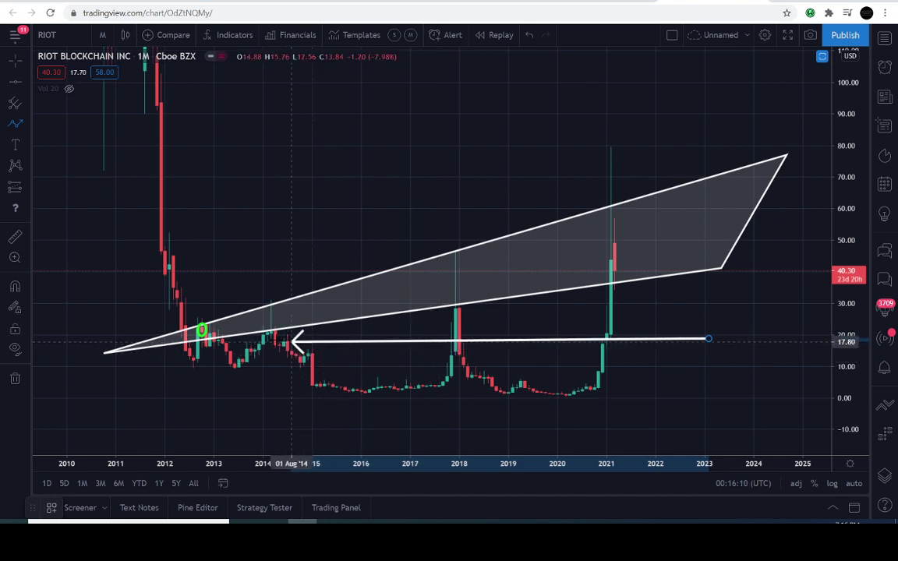
pyautogui.press('Escape')
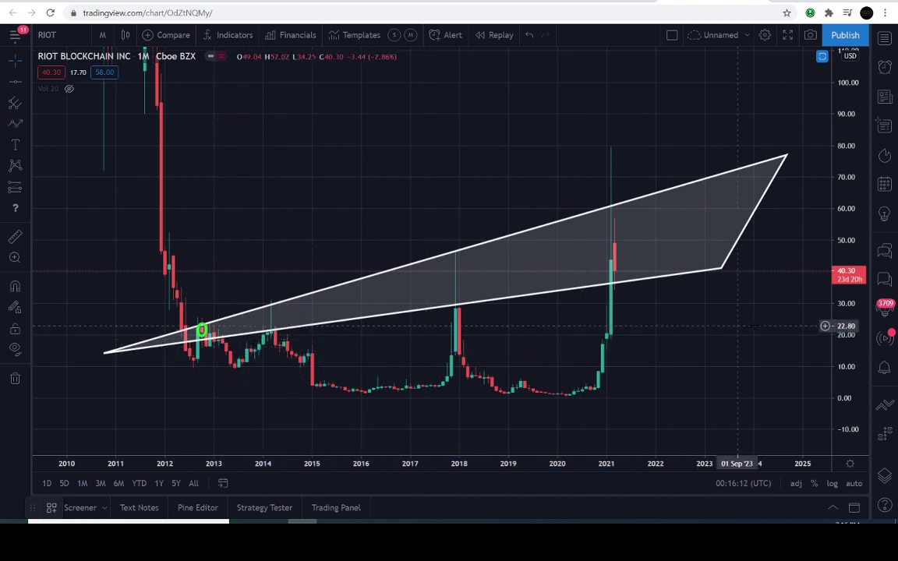
# Zoom in on the 2021 candles, point a temporary path arrow from early 2023 at the wedge's lower line beside them, and discard it.
pyautogui.moveTo(845, 367); pyautogui.dragTo(836, 314)
pyautogui.scroll(3, 646, 330)
pyautogui.moveTo(617, 333); pyautogui.dragTo(776, 346)
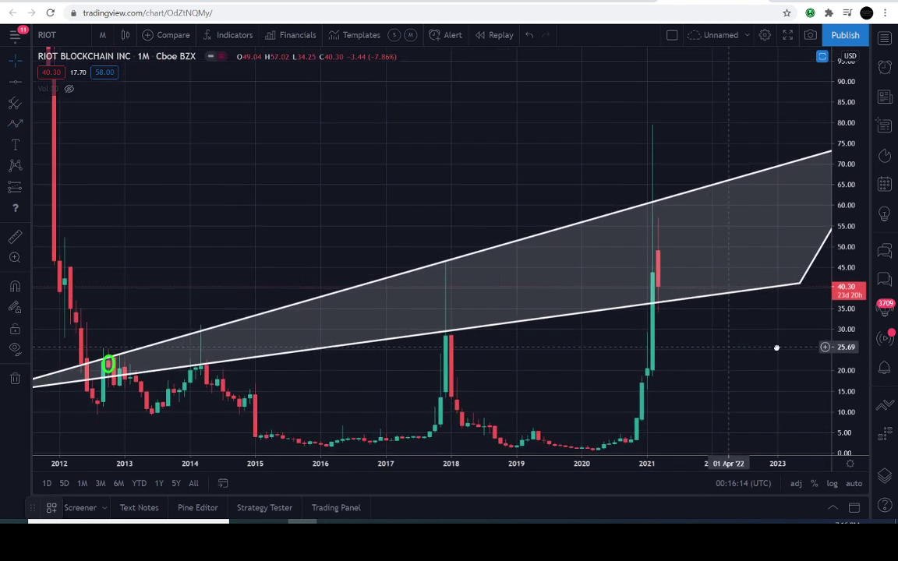
pyautogui.scroll(3, 779, 349)
pyautogui.scroll(5, 777, 355)
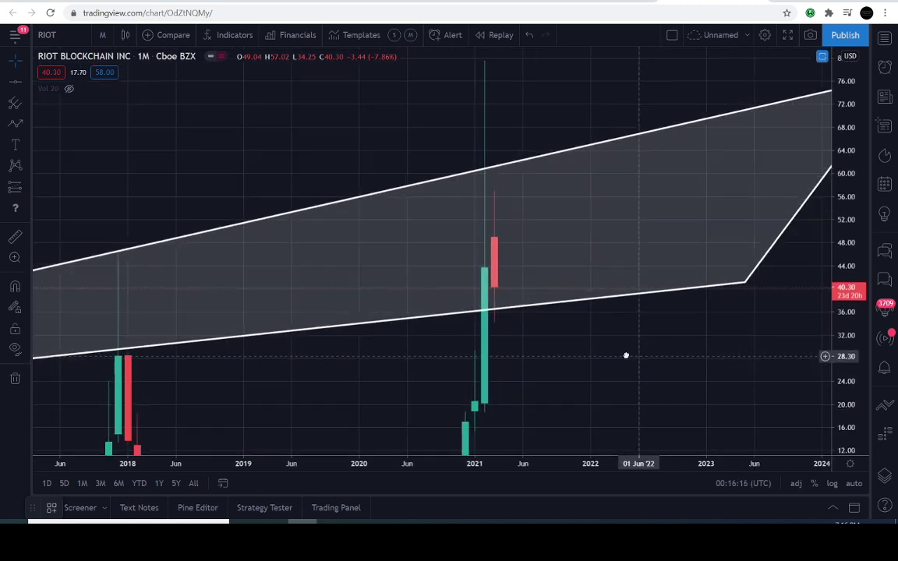
pyautogui.click(15, 123)
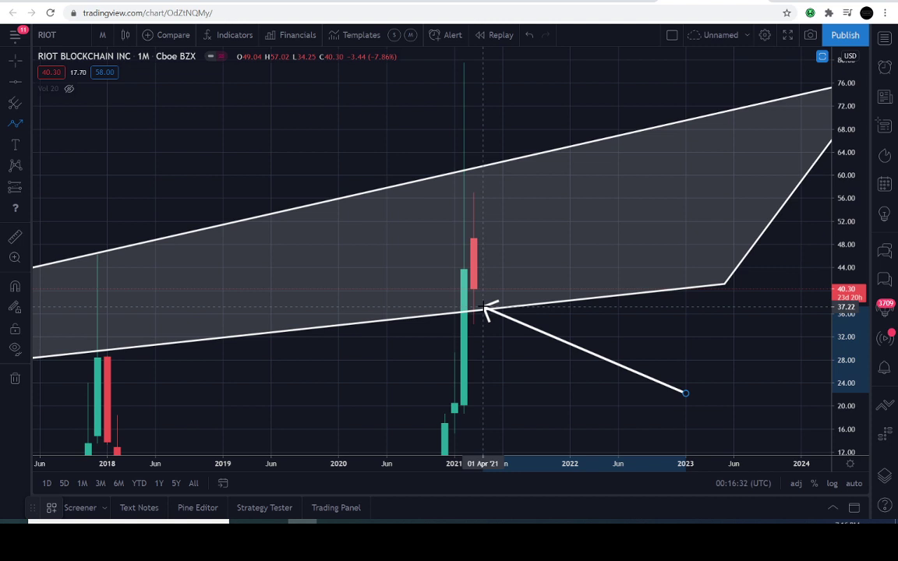
pyautogui.scroll(-3, 499, 287)
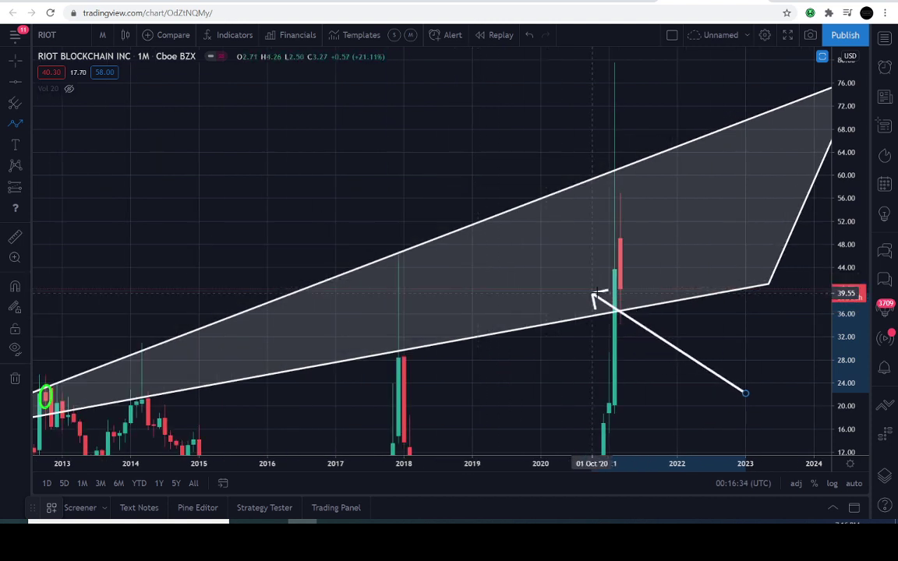
pyautogui.press('Escape')
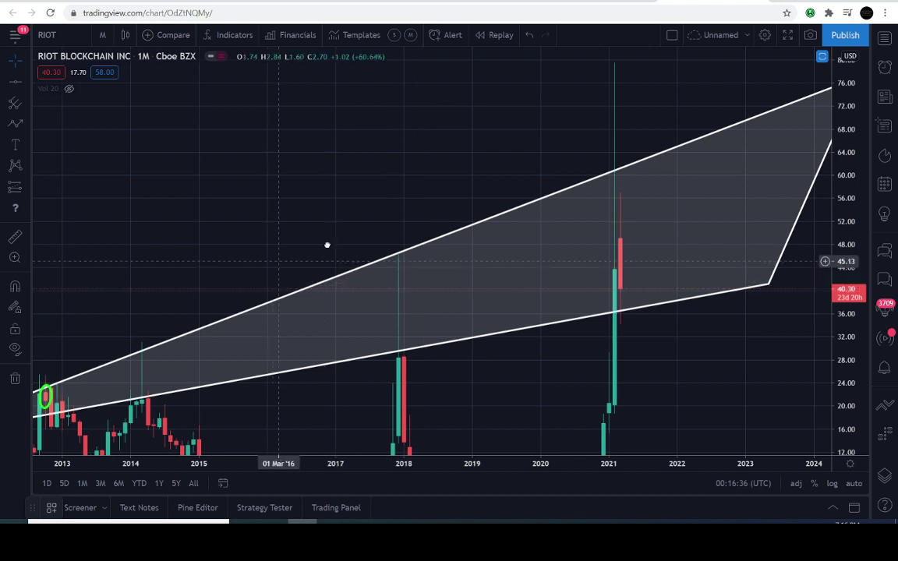
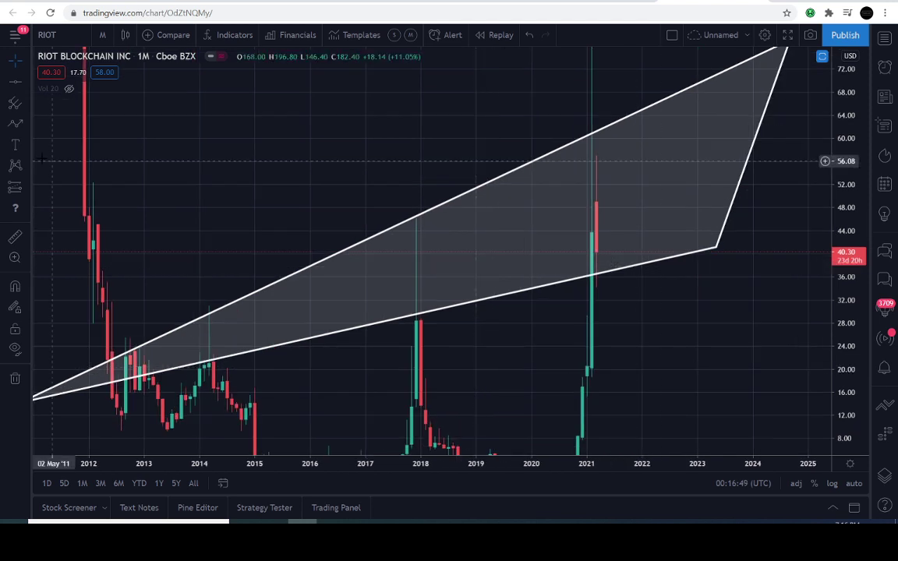
# Sketch a temporary zigzag path bouncing between the wedge's lines from late 2012 to mid-2020, and discard it.
pyautogui.click(15, 123)
pyautogui.click(125, 379)
pyautogui.click(145, 337)
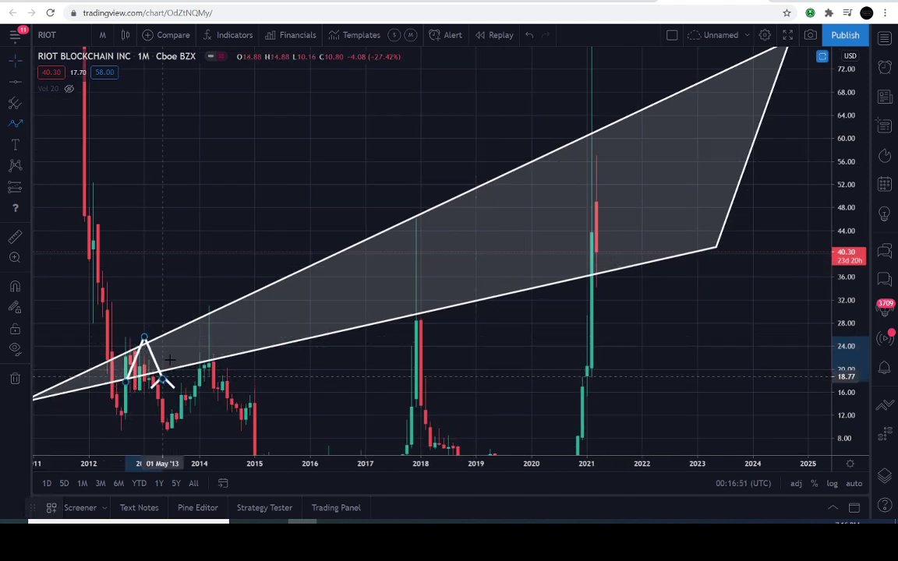
pyautogui.click(162, 378)
pyautogui.click(185, 317)
pyautogui.click(204, 355)
pyautogui.click(226, 309)
pyautogui.click(254, 360)
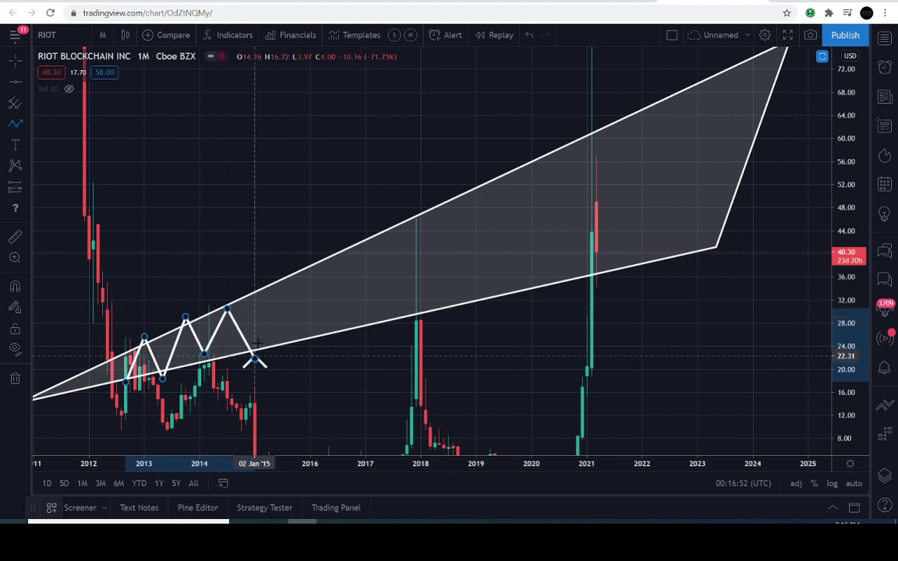
pyautogui.click(274, 278)
pyautogui.click(310, 338)
pyautogui.click(333, 253)
pyautogui.click(375, 322)
pyautogui.click(402, 234)
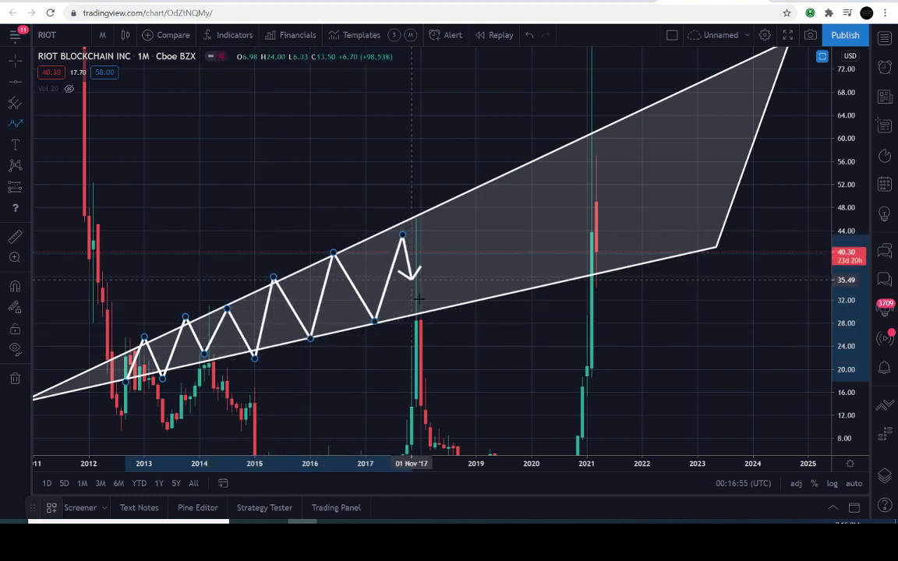
pyautogui.click(420, 305)
pyautogui.click(443, 210)
pyautogui.click(475, 295)
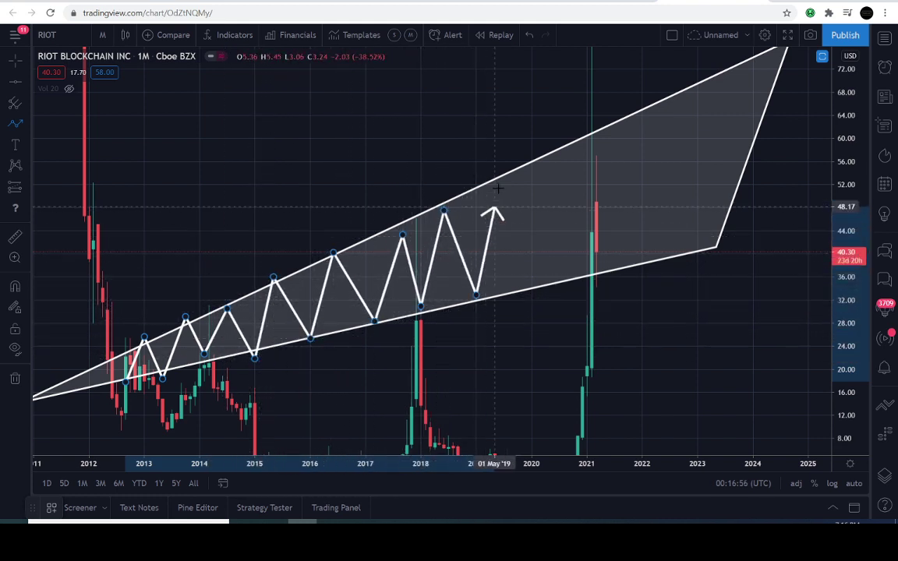
pyautogui.click(499, 187)
pyautogui.click(530, 284)
pyautogui.click(555, 148)
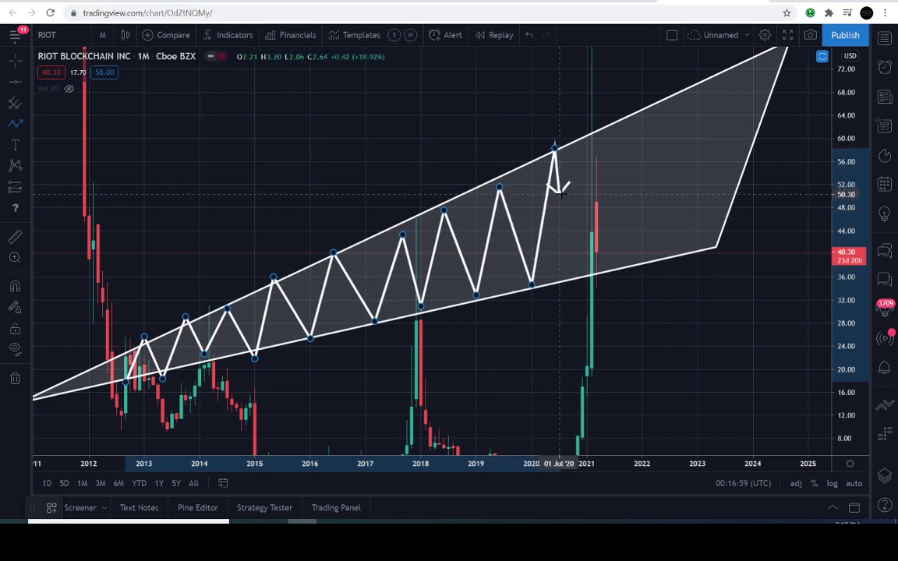
pyautogui.press('Escape')
# Point a temporary path arrow from about September 2022 at the March 2021 candle inside the wedge, and discard it.
pyautogui.scroll(4, 630, 238)
pyautogui.moveTo(562, 245); pyautogui.dragTo(584, 303)
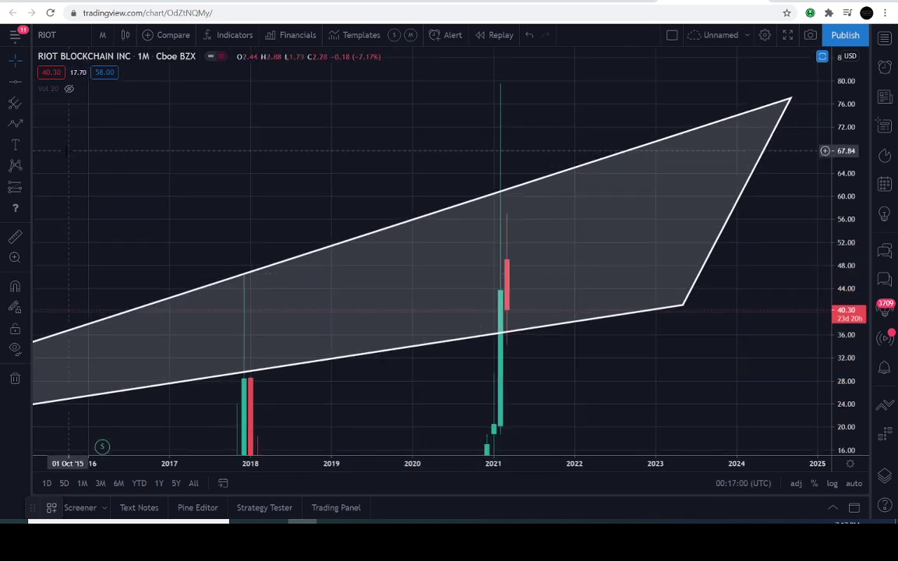
pyautogui.click(15, 123)
pyautogui.click(628, 228)
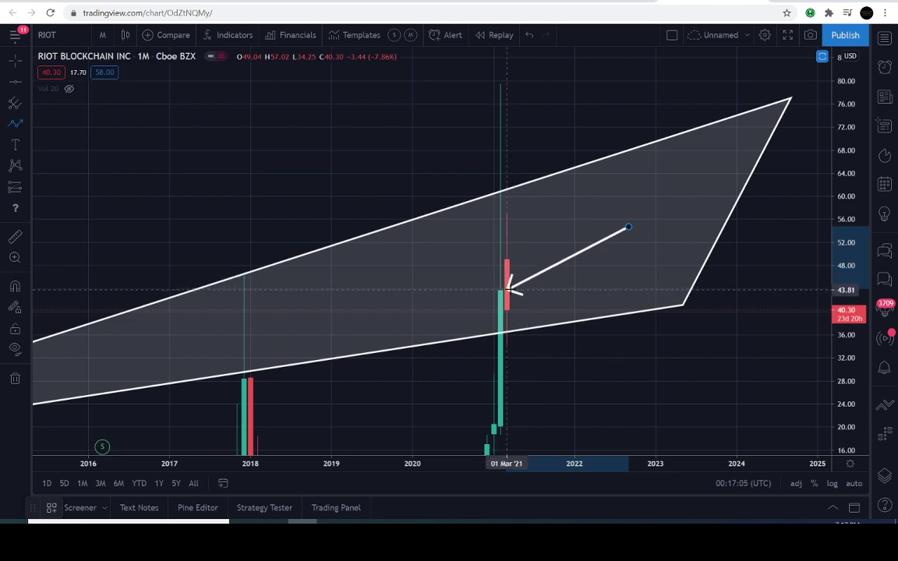
pyautogui.press('Escape')
# Sketch a temporary vertical path arrow from the March 2021 candle up to the wedge's upper line at about 61, and discard it.
pyautogui.scroll(3, 597, 301)
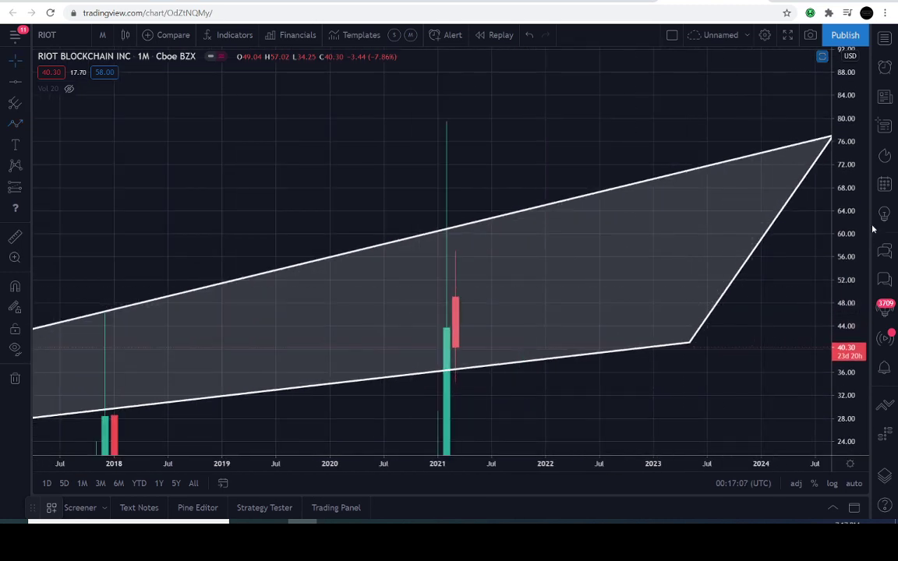
pyautogui.scroll(-5, 683, 287)
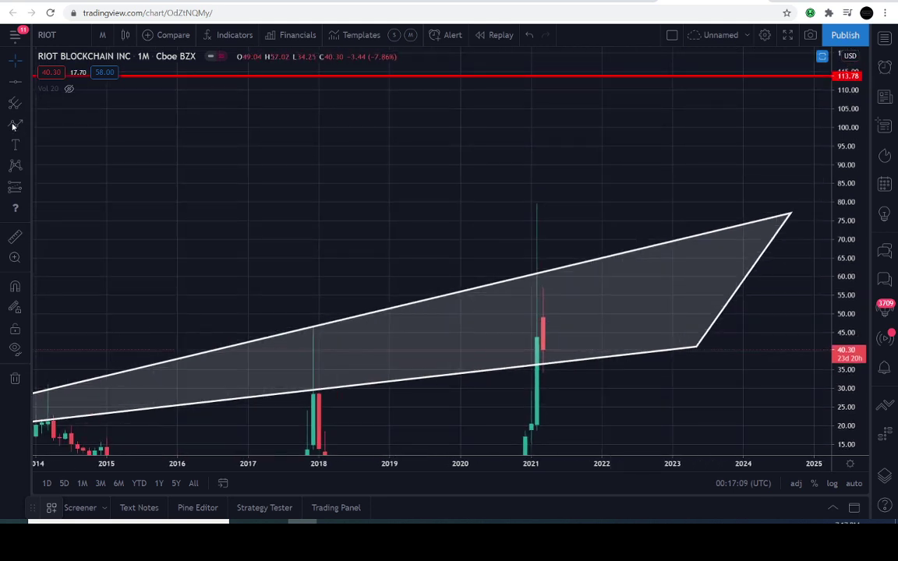
pyautogui.click(16, 123)
pyautogui.click(542, 319)
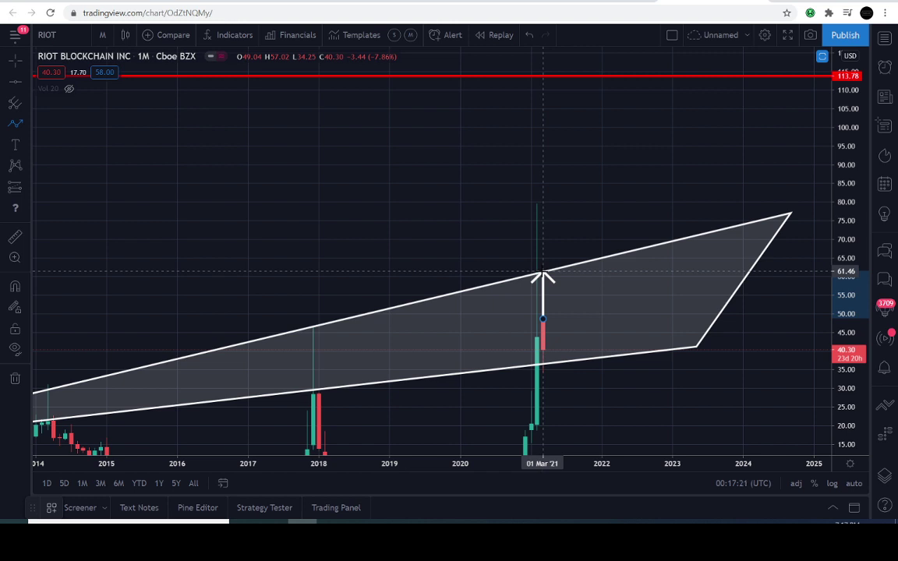
pyautogui.press('Escape')
# Point a temporary path arrow from mid-2022 at about 20 up to the March 2021 candle's wick at the wedge's lower line, and discard it.
pyautogui.moveTo(564, 307); pyautogui.dragTo(577, 304)
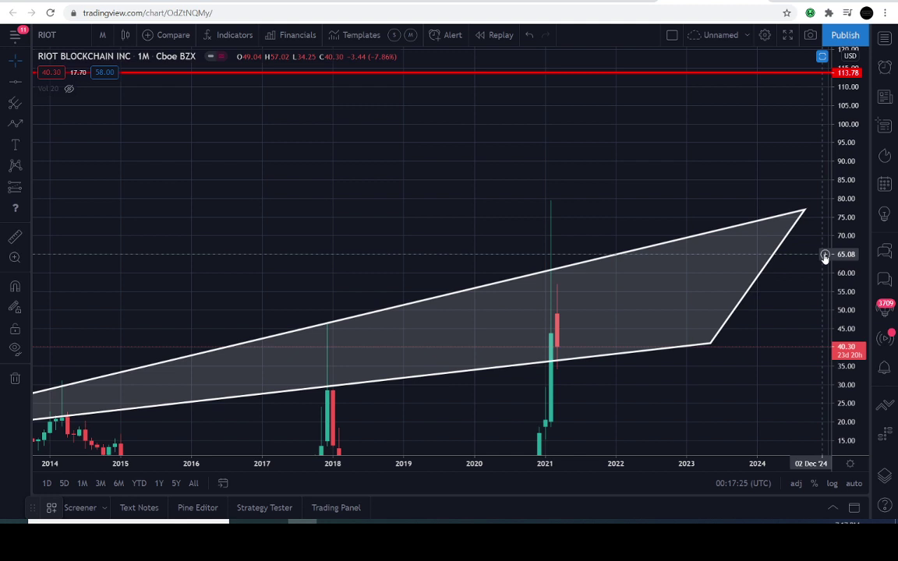
pyautogui.moveTo(797, 329); pyautogui.dragTo(809, 271)
pyautogui.scroll(4, 810, 271)
pyautogui.moveTo(849, 385); pyautogui.dragTo(834, 245)
pyautogui.moveTo(490, 421); pyautogui.dragTo(598, 317)
pyautogui.click(14, 124)
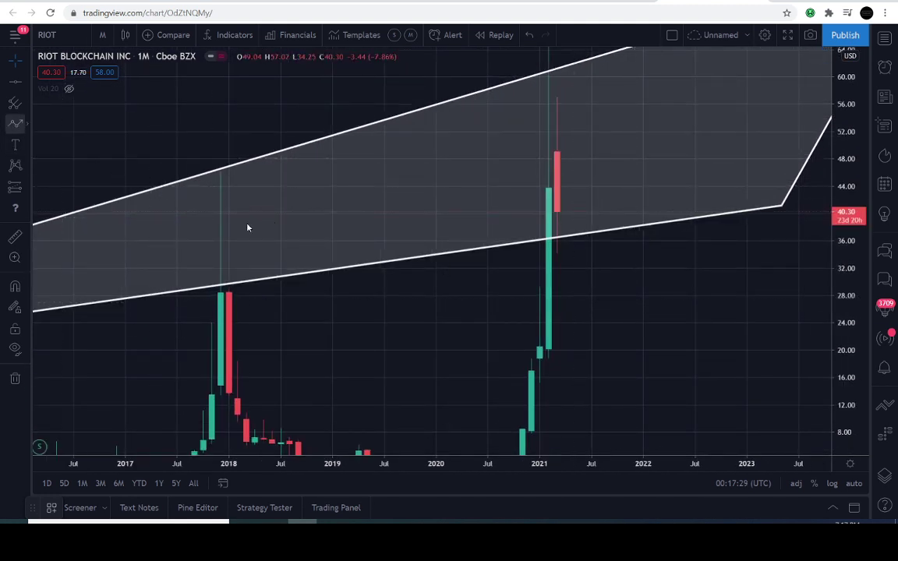
pyautogui.click(703, 347)
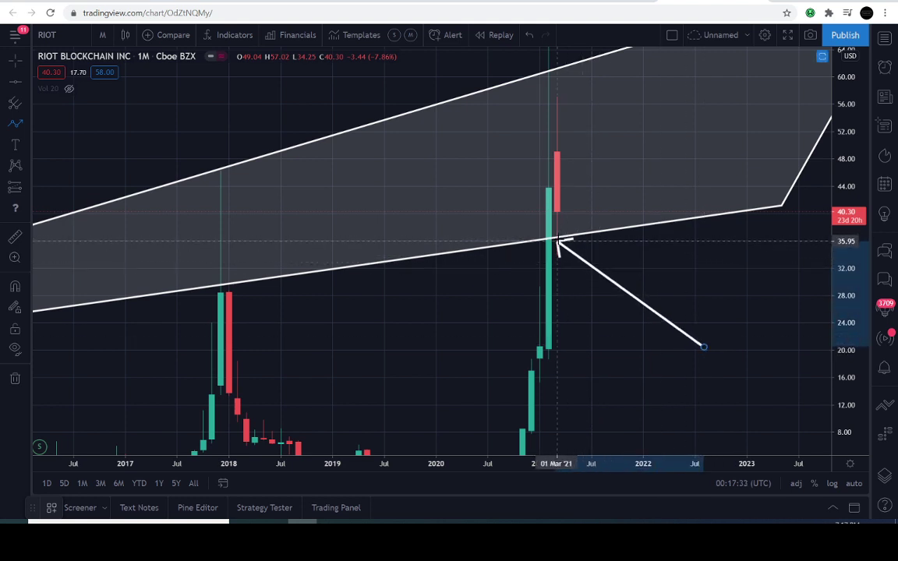
pyautogui.press('Escape')
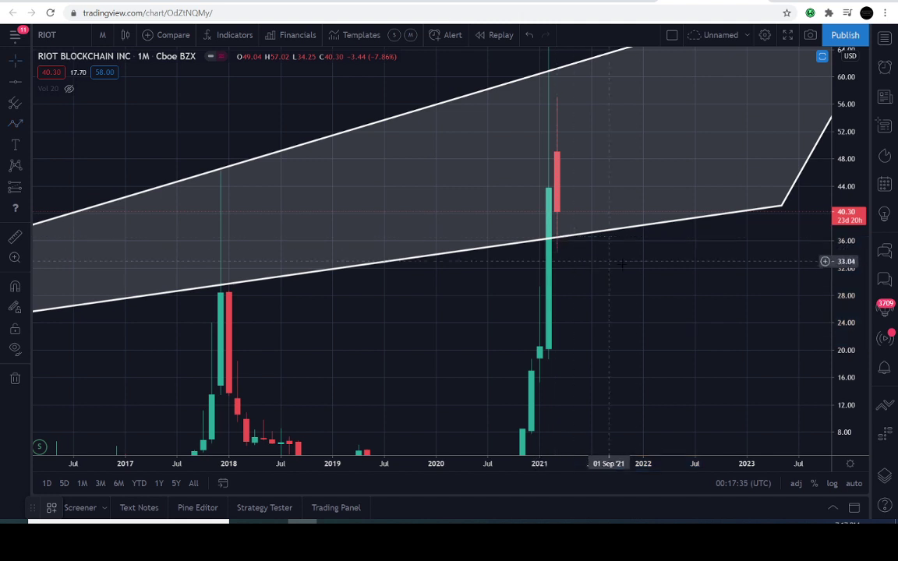
# Point a temporary path arrow from early 2022 at the body of the March 2021 candle, at about 45, and discard it.
pyautogui.moveTo(642, 266); pyautogui.dragTo(598, 289)
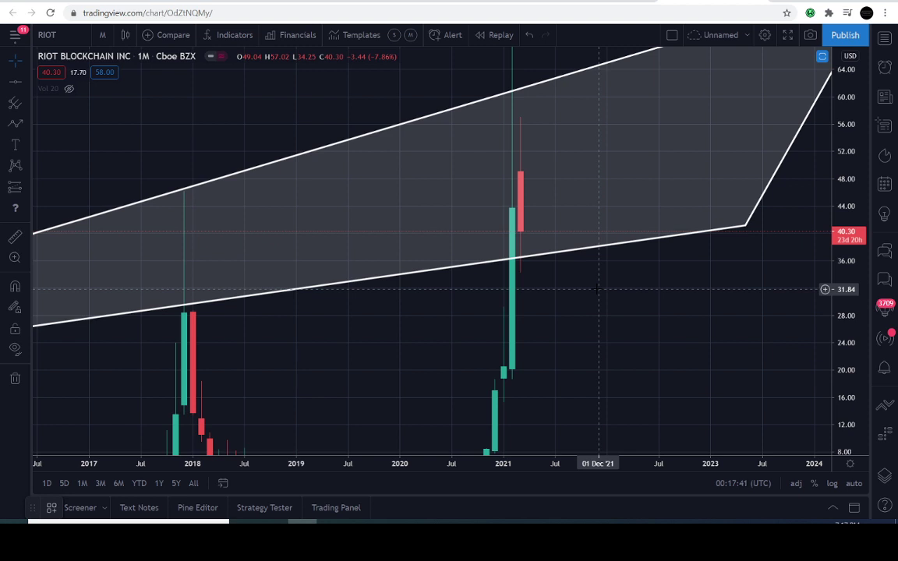
pyautogui.moveTo(599, 288); pyautogui.dragTo(583, 288)
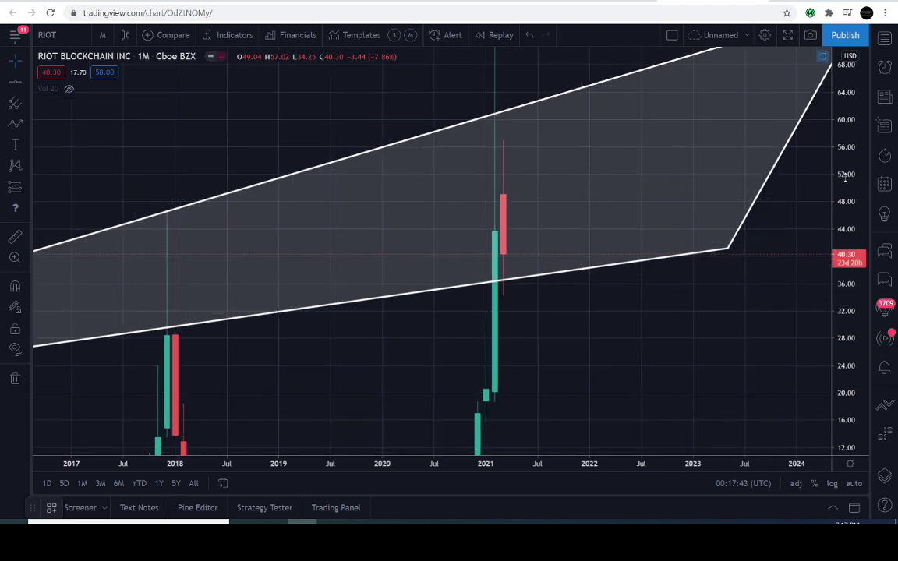
pyautogui.moveTo(842, 263); pyautogui.dragTo(841, 275)
pyautogui.moveTo(765, 295); pyautogui.dragTo(711, 368)
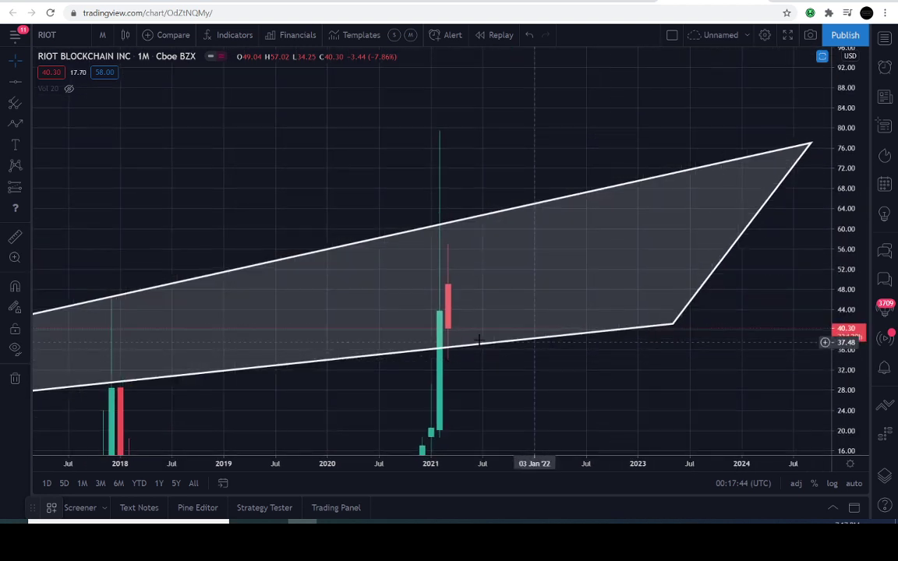
pyautogui.click(16, 127)
pyautogui.click(551, 321)
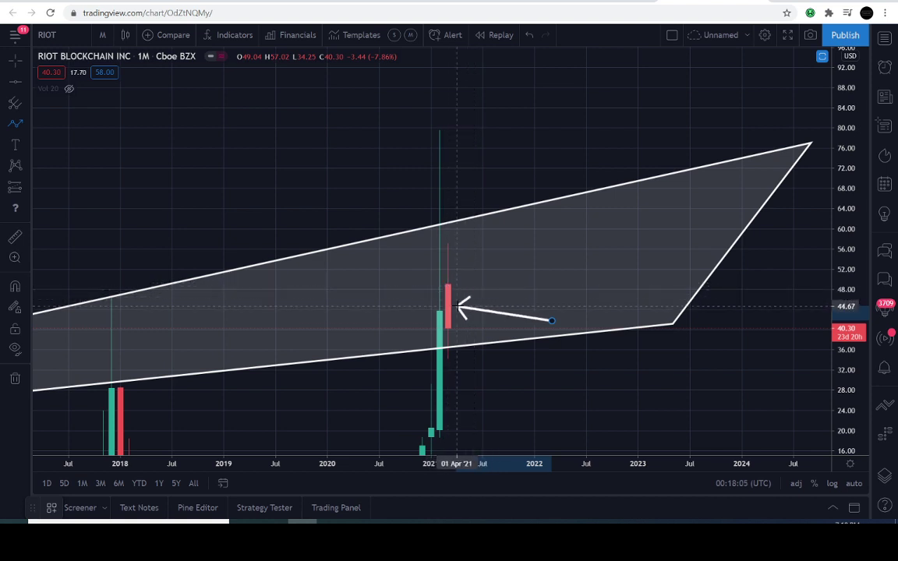
pyautogui.press('Escape')
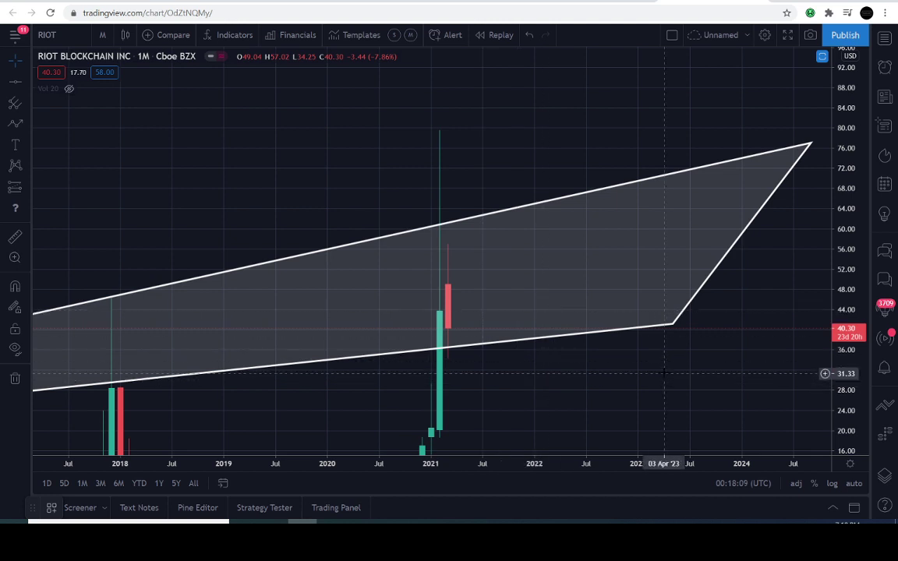
# Point a temporary, nearly horizontal path arrow from early 2017 at the wedge's upper line around November 2020, and discard it.
pyautogui.scroll(-5, 615, 323)
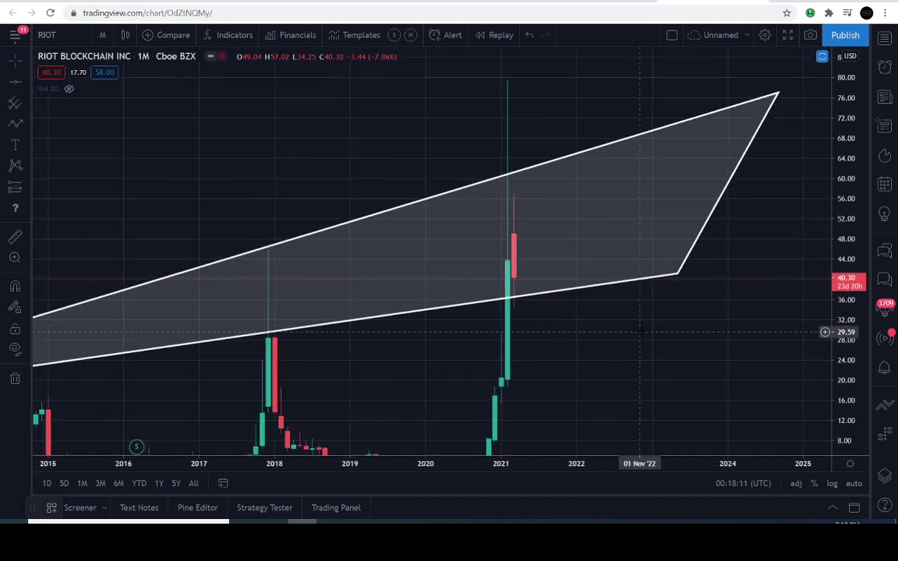
pyautogui.click(14, 124)
pyautogui.scroll(-3, 480, 211)
pyautogui.click(383, 184)
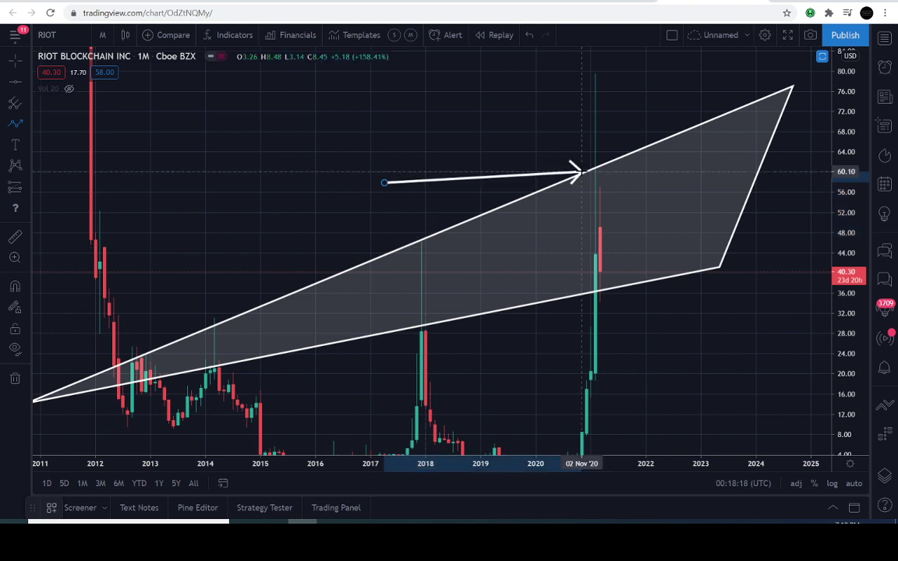
pyautogui.press('Escape')
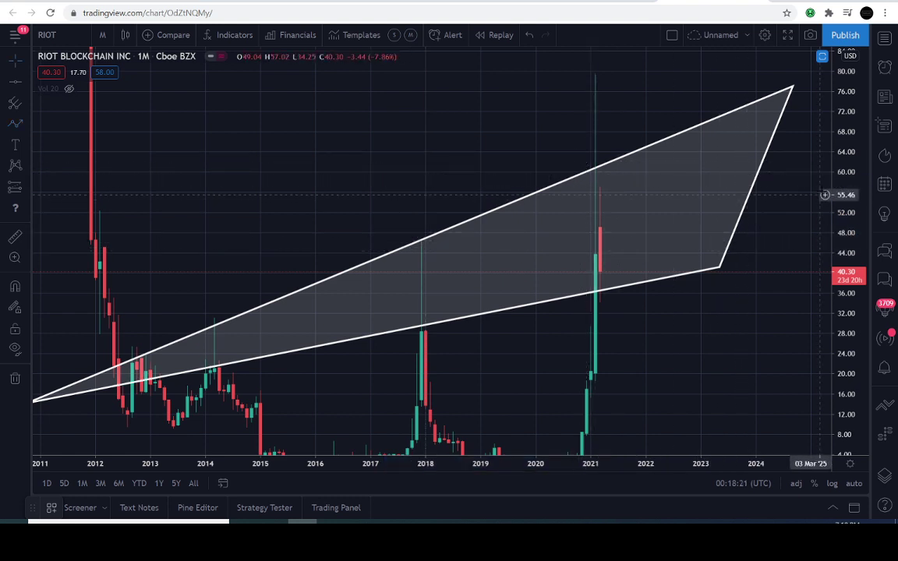
# Place a green horizontal line at about 28.81, level with the candle body tops around January 2018, and delete the rising wedge.
pyautogui.moveTo(848, 173); pyautogui.dragTo(832, 360)
pyautogui.scroll(-1, 706, 363)
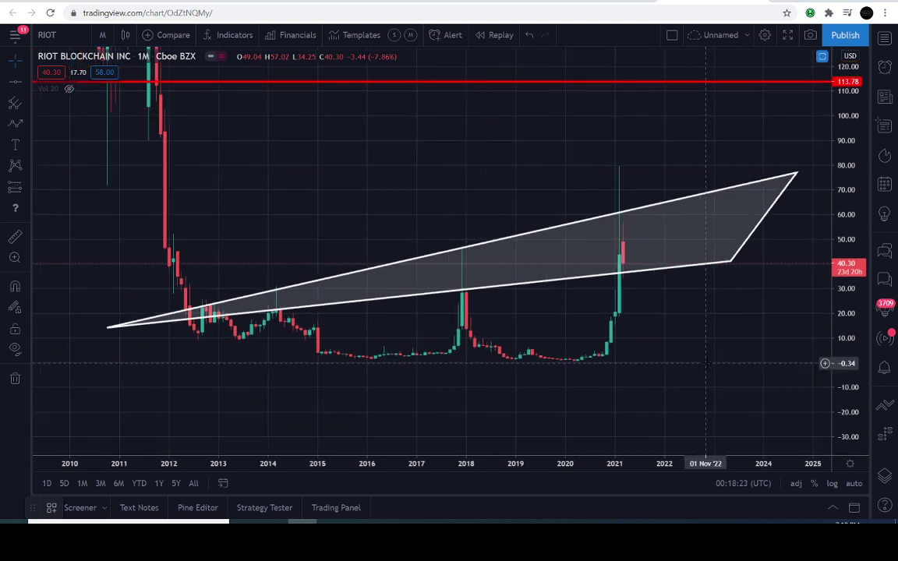
pyautogui.scroll(-2, 706, 363)
pyautogui.moveTo(706, 363); pyautogui.dragTo(634, 379)
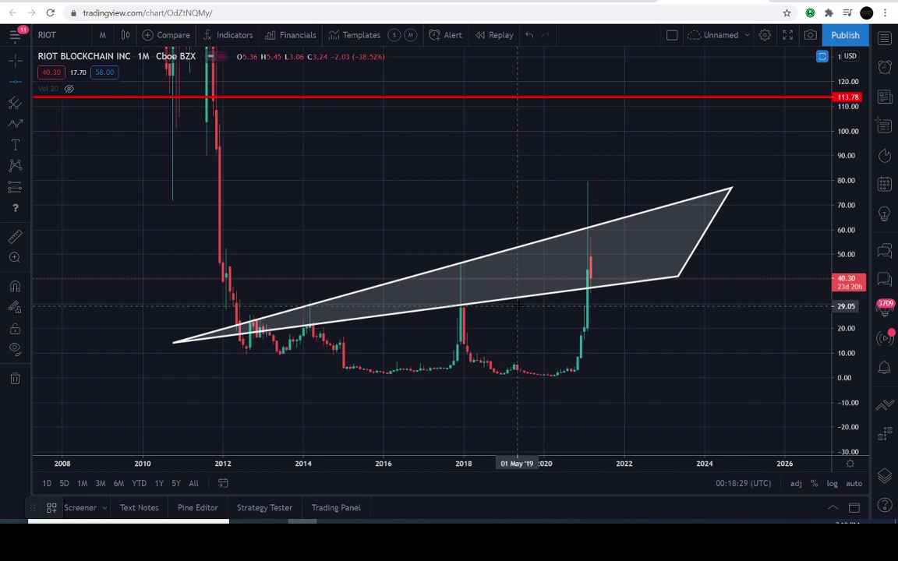
pyautogui.click(518, 306)
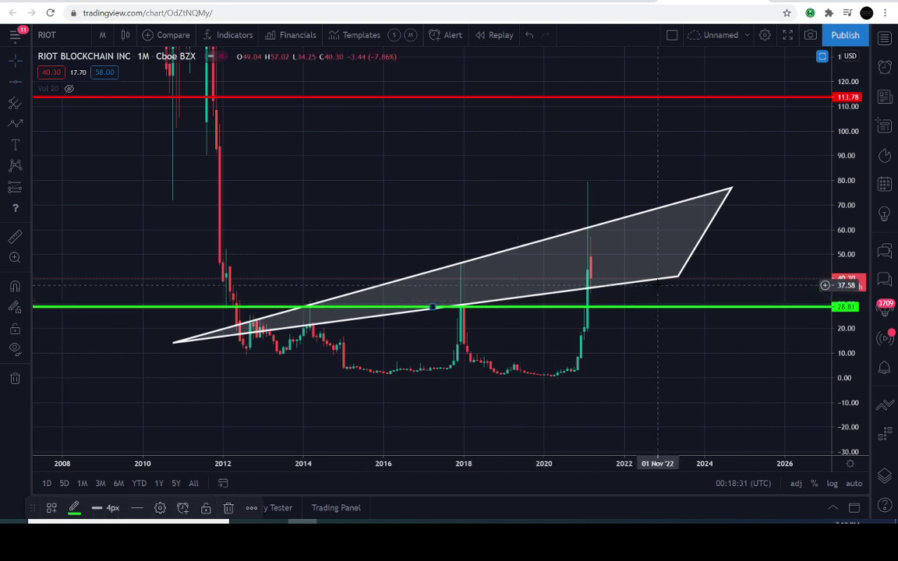
pyautogui.click(230, 508)
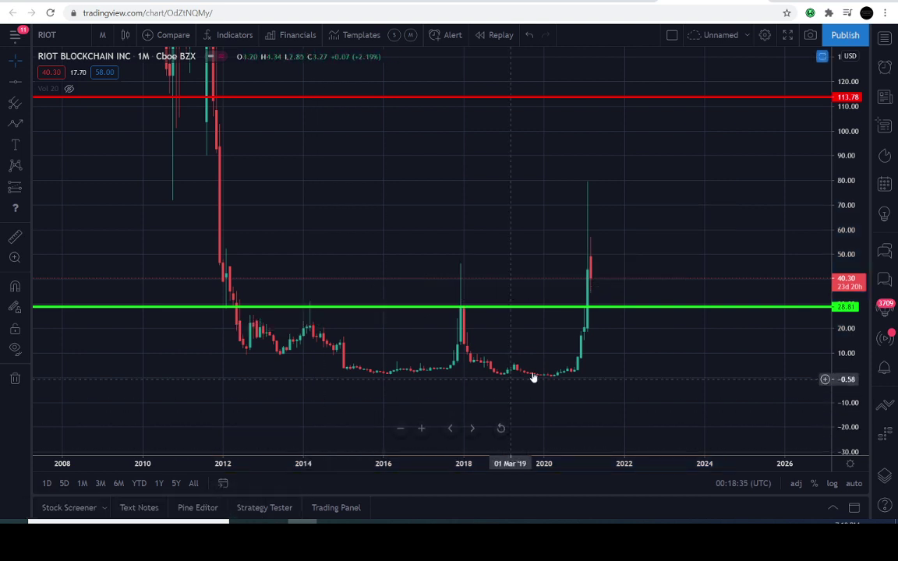
# Sketch a temporary zigzag path bouncing above the green line from late 2020 to mid-2023 and ending below it, and discard it.
pyautogui.scroll(5, 654, 348)
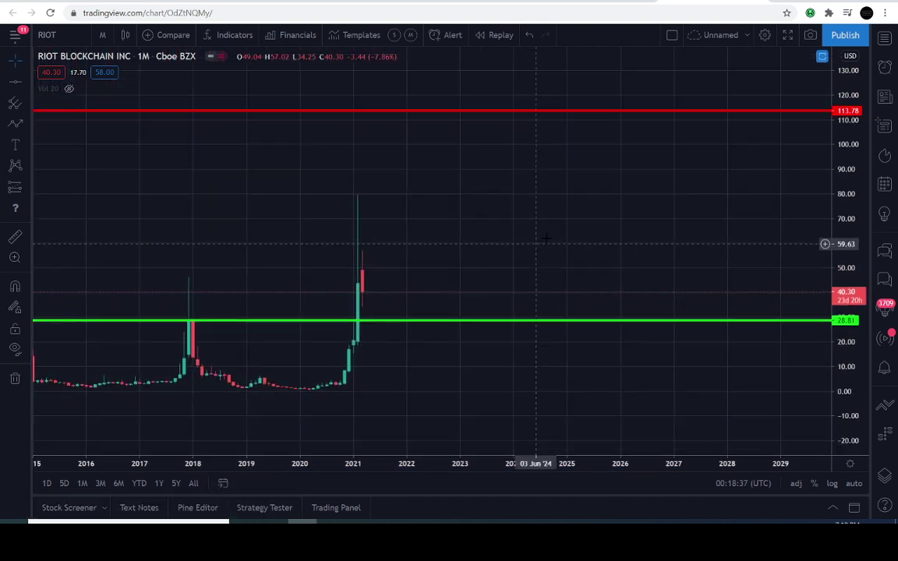
pyautogui.scroll(-5, 646, 286)
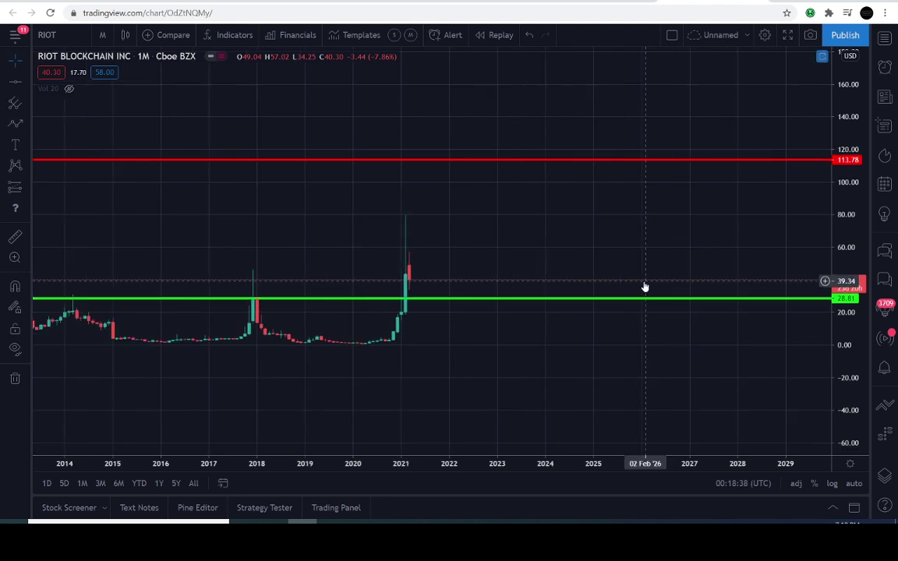
pyautogui.moveTo(523, 253); pyautogui.dragTo(443, 303)
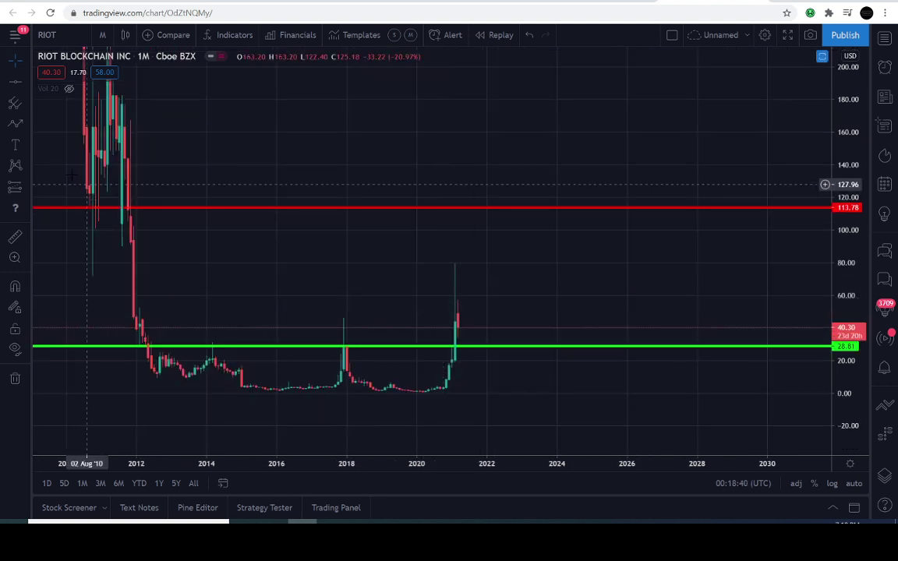
pyautogui.click(15, 123)
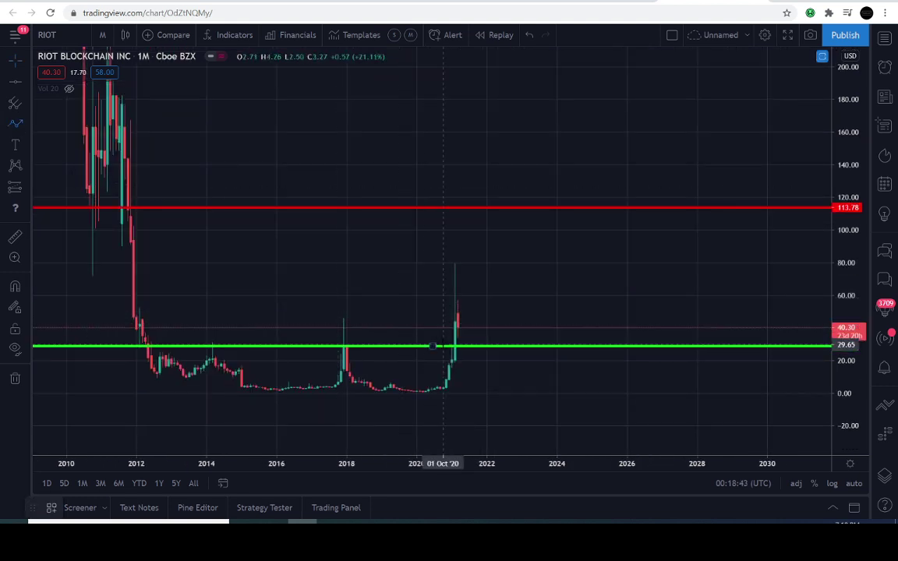
pyautogui.click(450, 347)
pyautogui.click(454, 307)
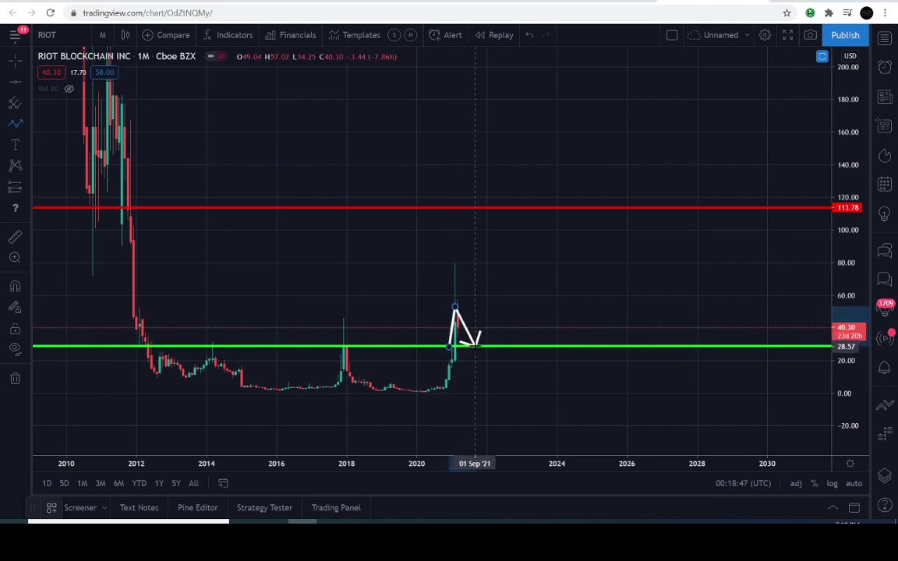
pyautogui.click(476, 345)
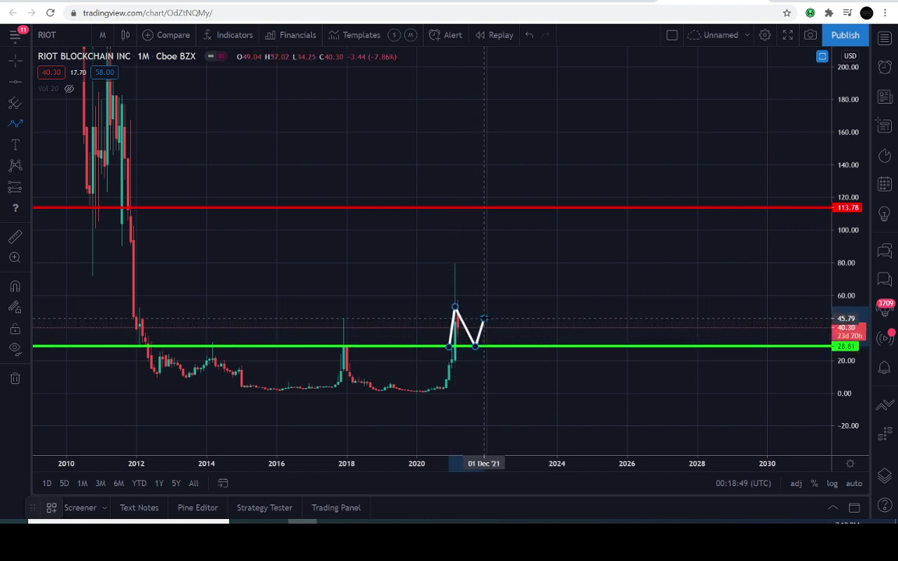
pyautogui.click(483, 319)
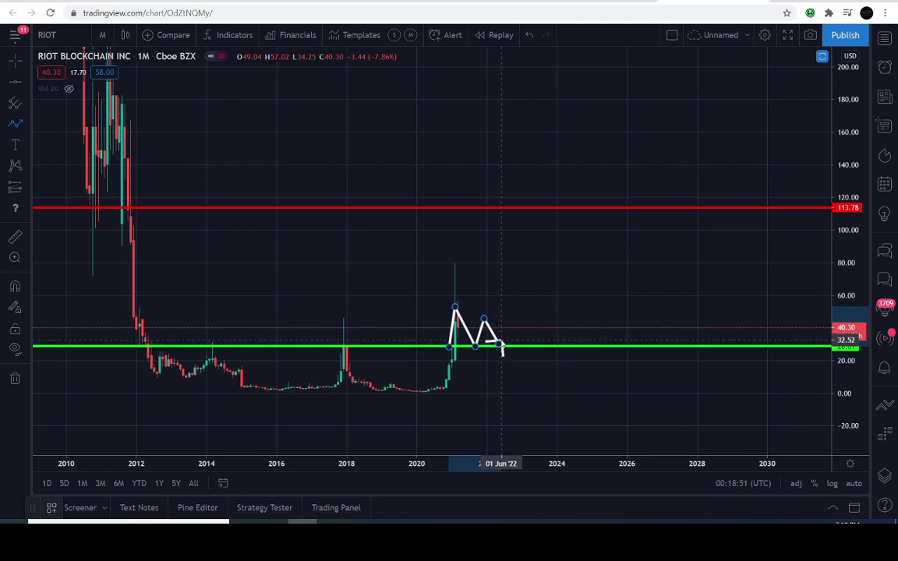
pyautogui.click(499, 345)
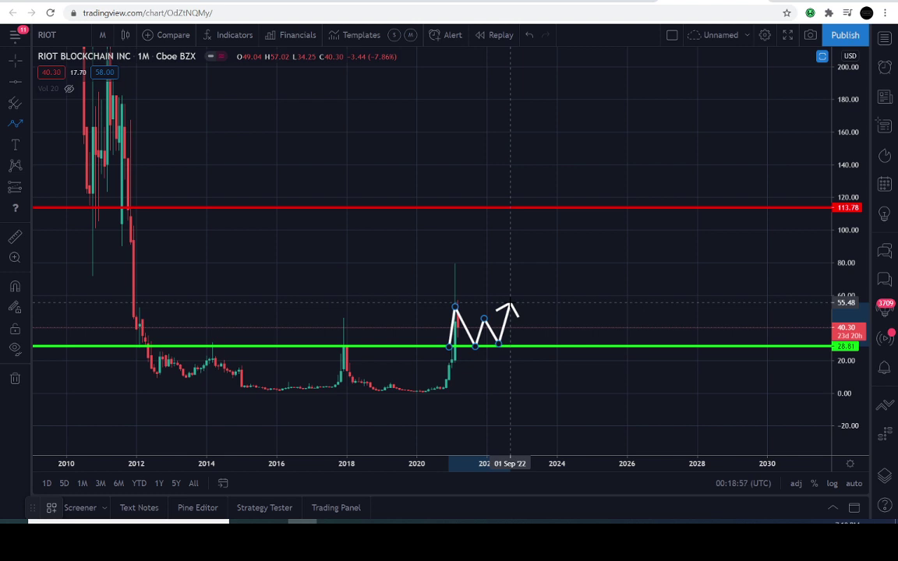
pyautogui.click(510, 303)
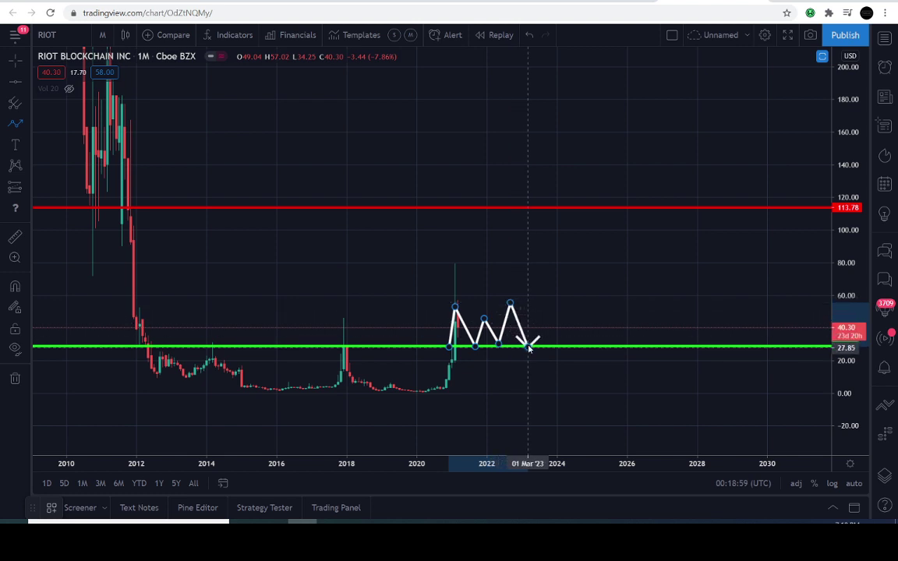
pyautogui.click(528, 347)
pyautogui.click(533, 312)
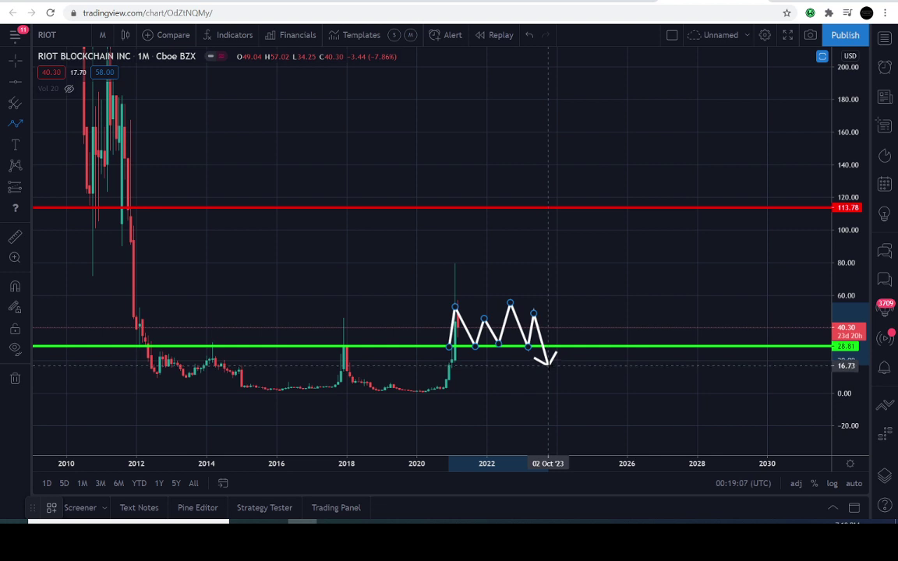
pyautogui.press('Escape')
# Point a temporary path arrow from early 2010 at the late-2007 price peak, at about 3,490, and discard it.
pyautogui.scroll(-5, 550, 365)
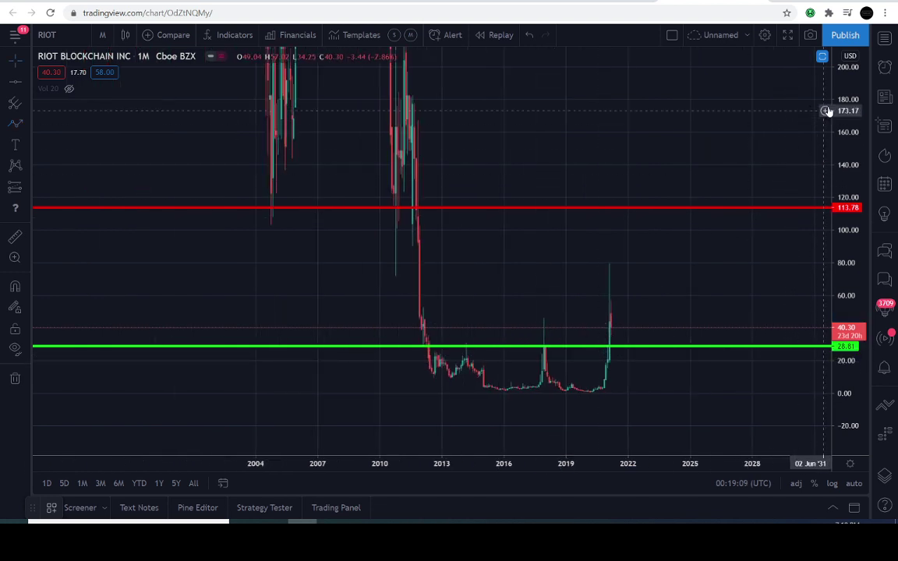
pyautogui.moveTo(851, 193)
pyautogui.mouseDown()
pyautogui.moveTo(876, 359)
pyautogui.moveTo(873, 443)
pyautogui.mouseUp()
pyautogui.scroll(4, 667, 392)
pyautogui.moveTo(847, 223); pyautogui.dragTo(841, 394)
pyautogui.scroll(-4, 678, 346)
pyautogui.moveTo(843, 315); pyautogui.dragTo(843, 367)
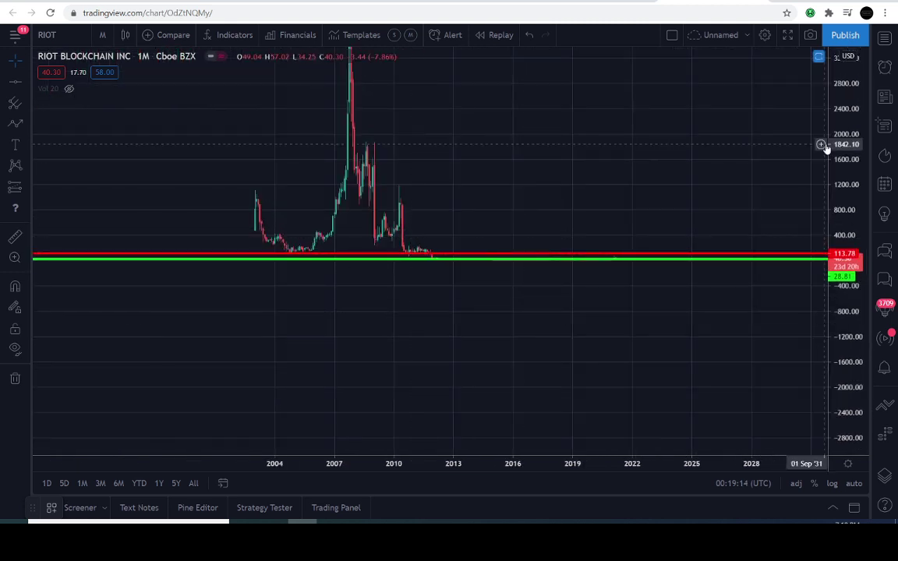
pyautogui.moveTo(844, 144); pyautogui.dragTo(843, 202)
pyautogui.click(15, 123)
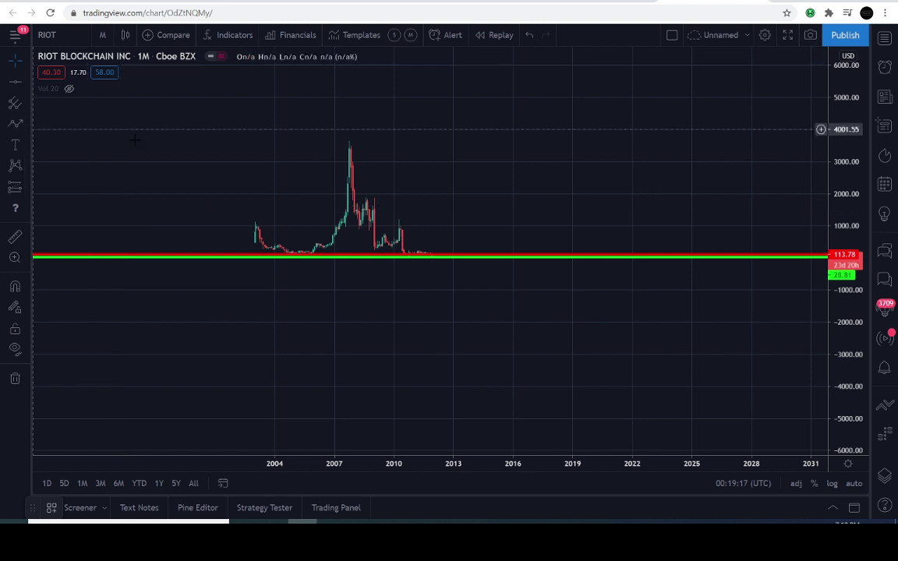
pyautogui.moveTo(397, 121); pyautogui.dragTo(353, 145)
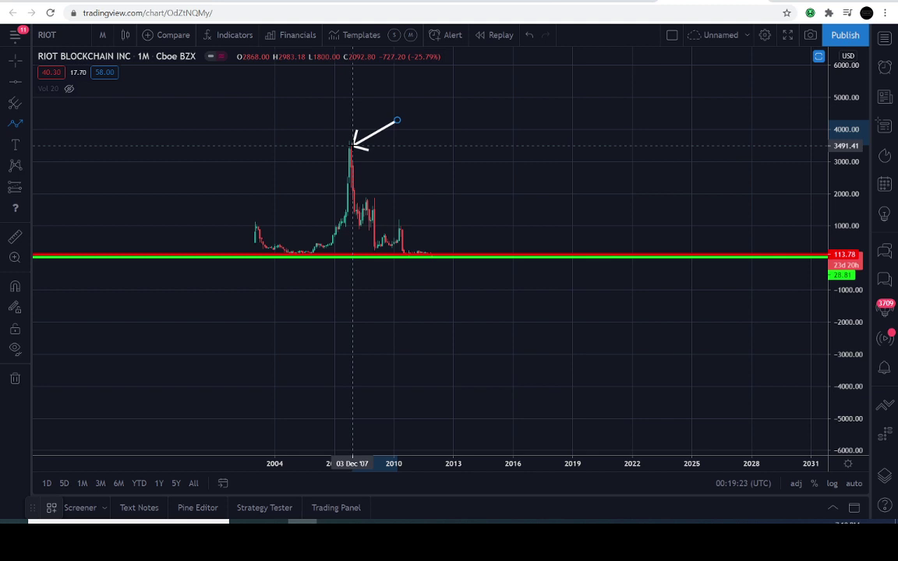
pyautogui.press('Escape')
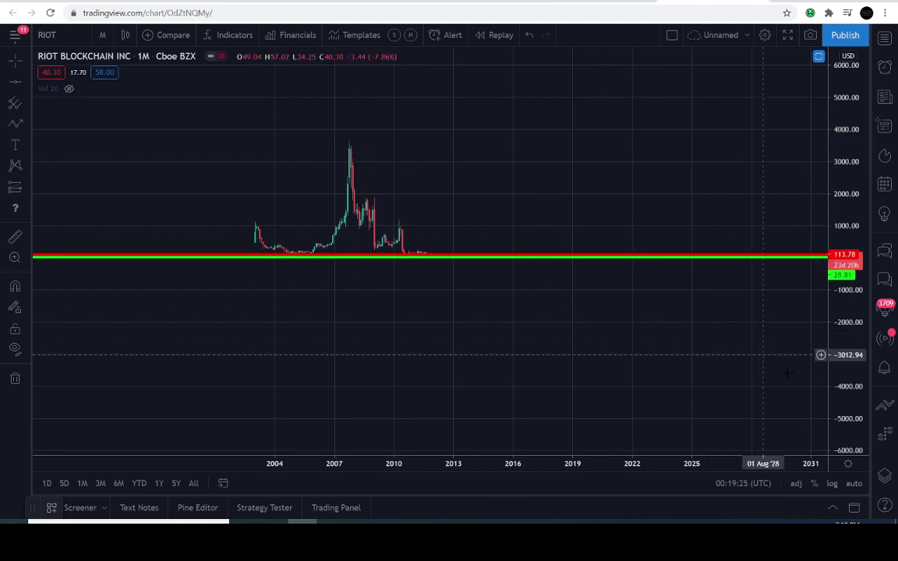
# Examine the price action around the green 28.81 line from 2012 to 2021 at a close price scale.
pyautogui.moveTo(844, 425); pyautogui.dragTo(748, 191)
pyautogui.scroll(4, 506, 230)
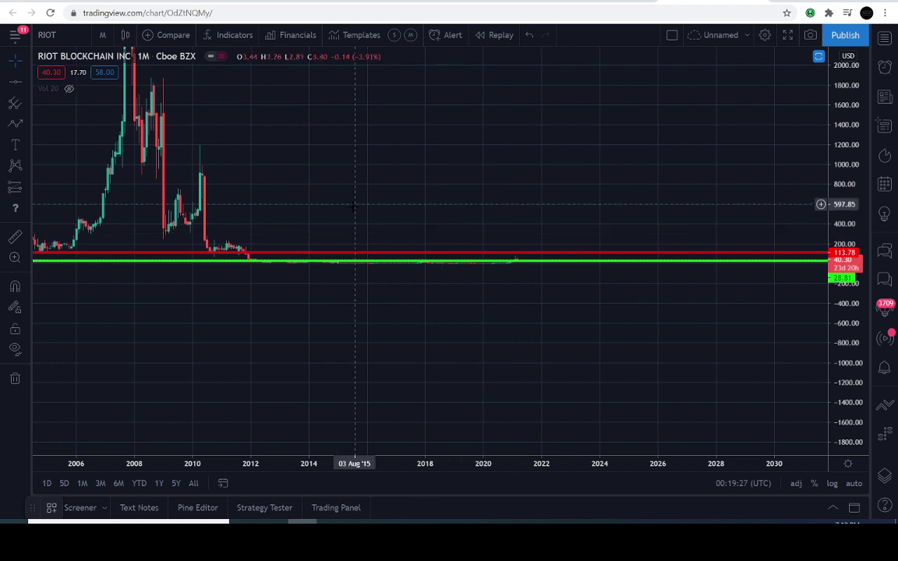
pyautogui.moveTo(354, 204); pyautogui.dragTo(579, 247)
pyautogui.moveTo(844, 410); pyautogui.dragTo(842, 218)
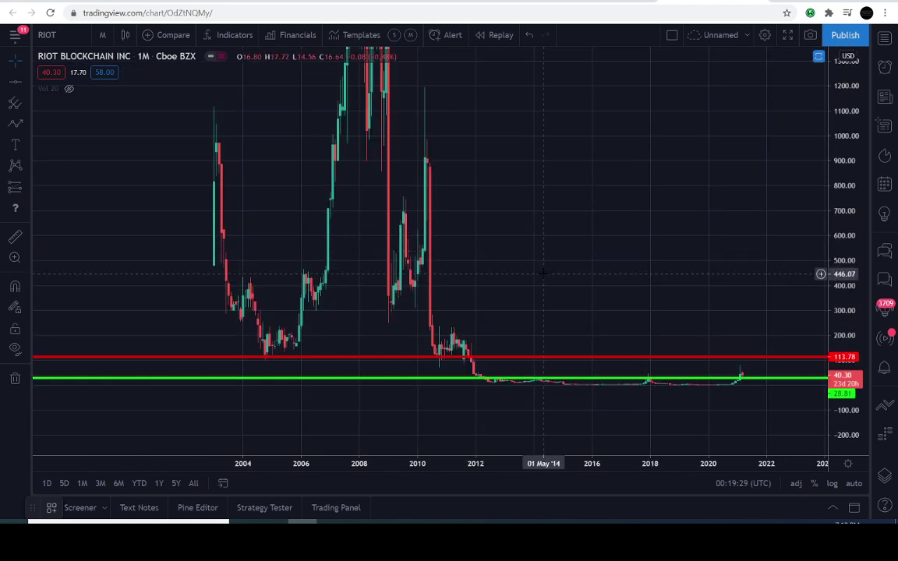
pyautogui.scroll(2, 543, 274)
pyautogui.moveTo(477, 300); pyautogui.dragTo(491, 268)
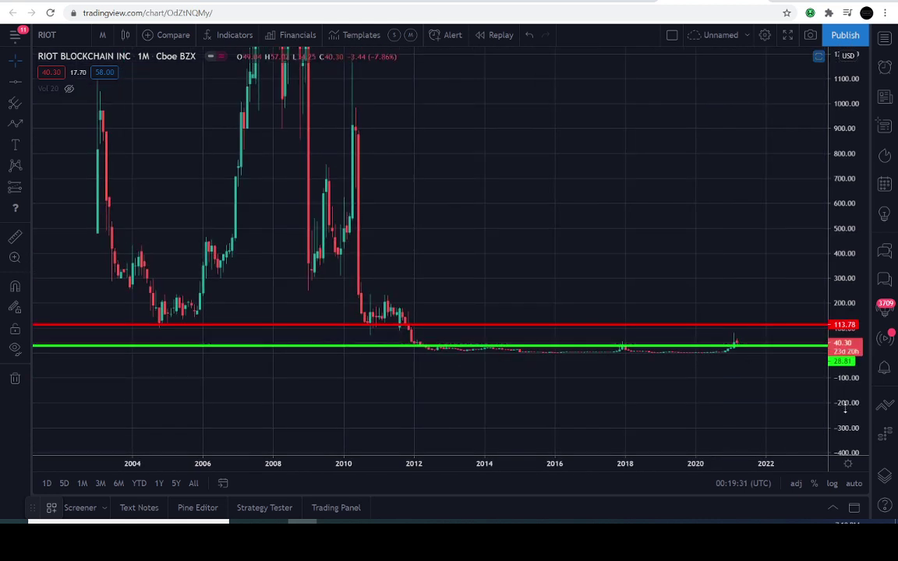
pyautogui.moveTo(844, 413); pyautogui.dragTo(764, 236)
pyautogui.hotkey('ctrl', 'z')
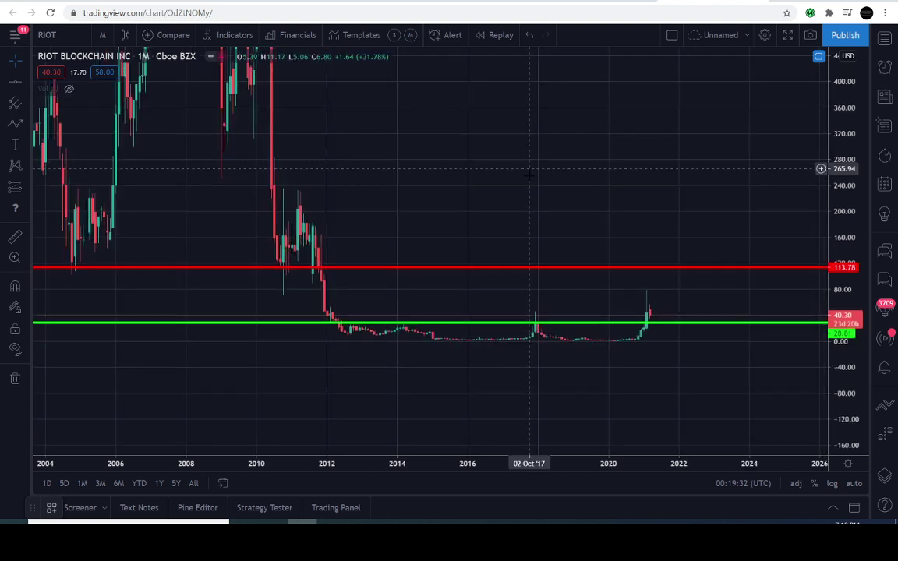
pyautogui.hotkey('ctrl', 'z')
pyautogui.hotkey('ctrl', 'z')
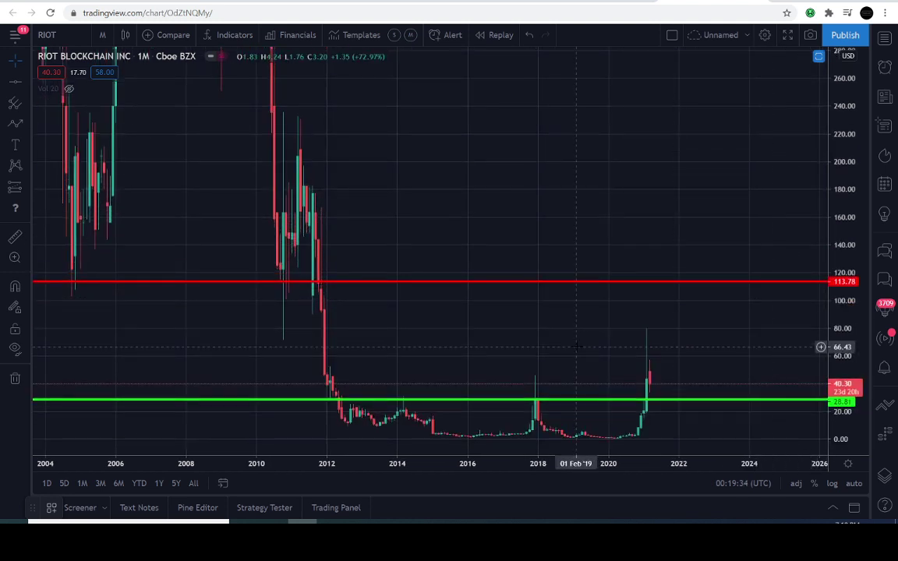
pyautogui.hotkey('ctrl', 'z')
pyautogui.hotkey('ctrl', 'z')
pyautogui.hotkey('ctrl', 'z')
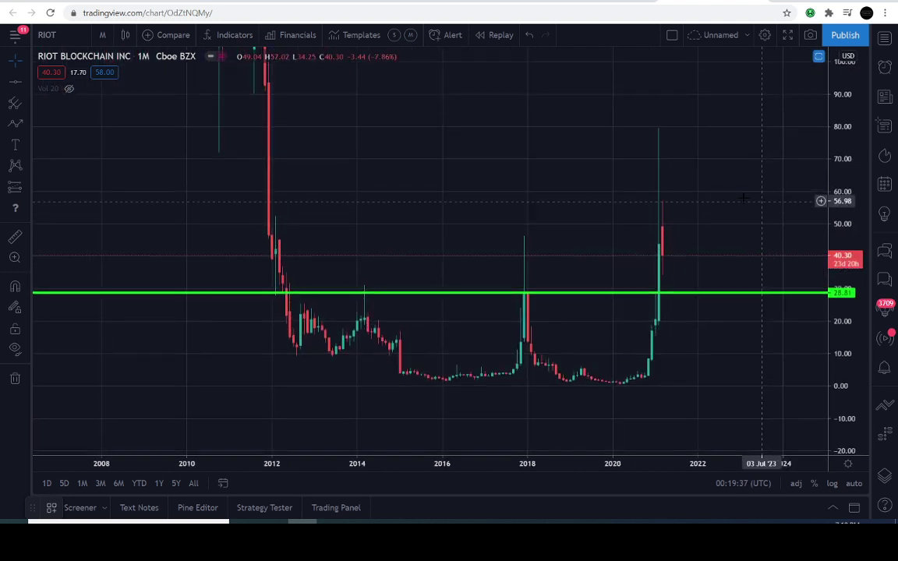
pyautogui.moveTo(492, 185); pyautogui.dragTo(463, 187)
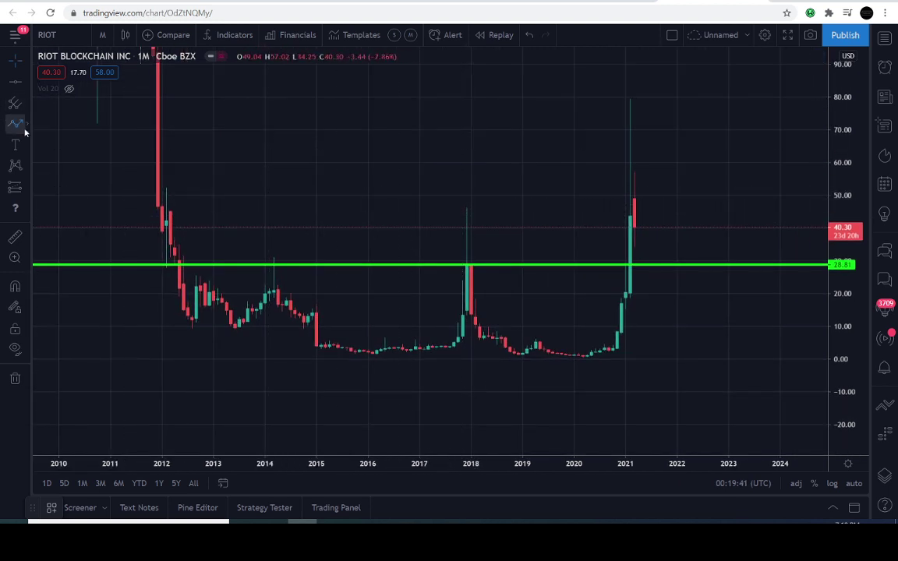
# Point temporary path arrows at the price's crossings of the green line in May 2012 and February 2021, discarding each one.
pyautogui.moveTo(311, 163)
pyautogui.mouseDown()
pyautogui.moveTo(242, 227)
pyautogui.moveTo(186, 260)
pyautogui.moveTo(180, 250)
pyautogui.moveTo(191, 249)
pyautogui.moveTo(184, 264)
pyautogui.mouseUp()
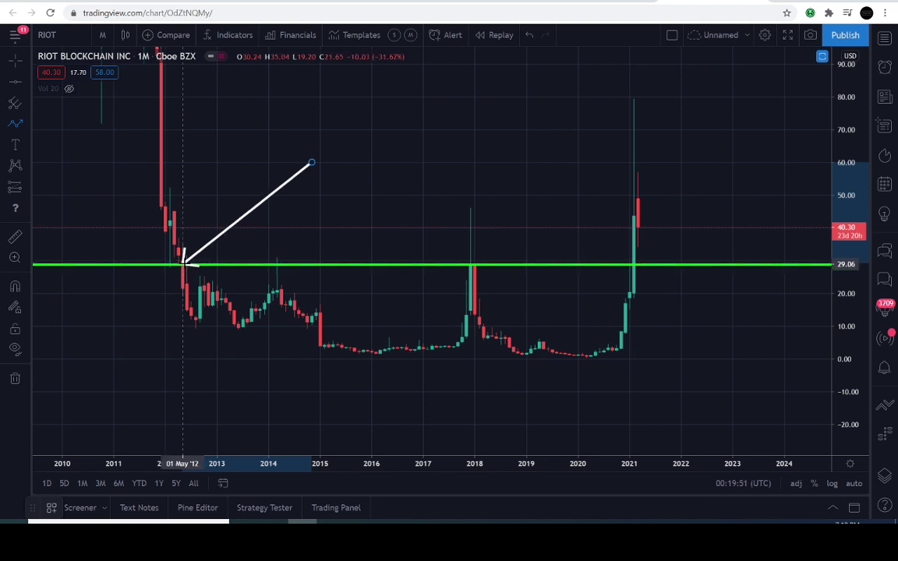
pyautogui.press('Escape')
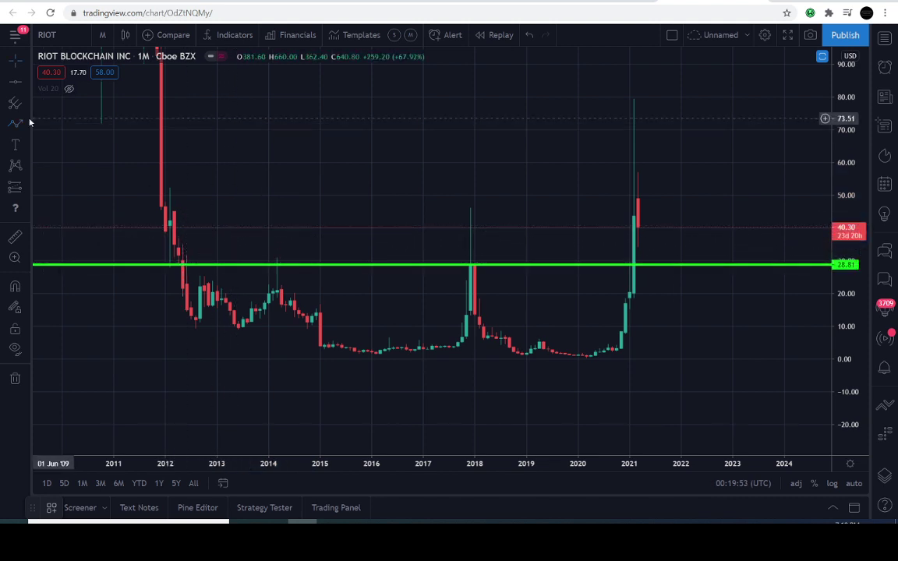
pyautogui.click(15, 123)
pyautogui.click(405, 160)
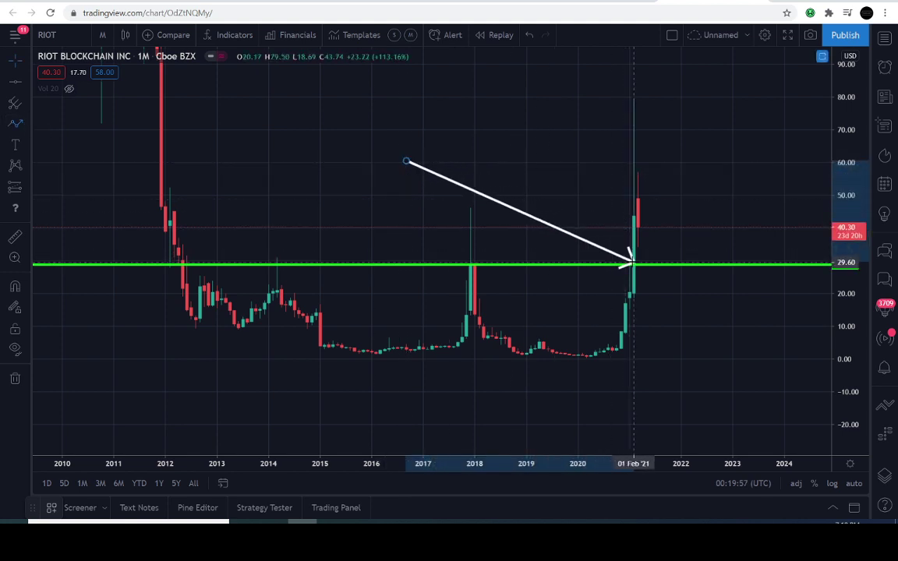
pyautogui.press('Escape')
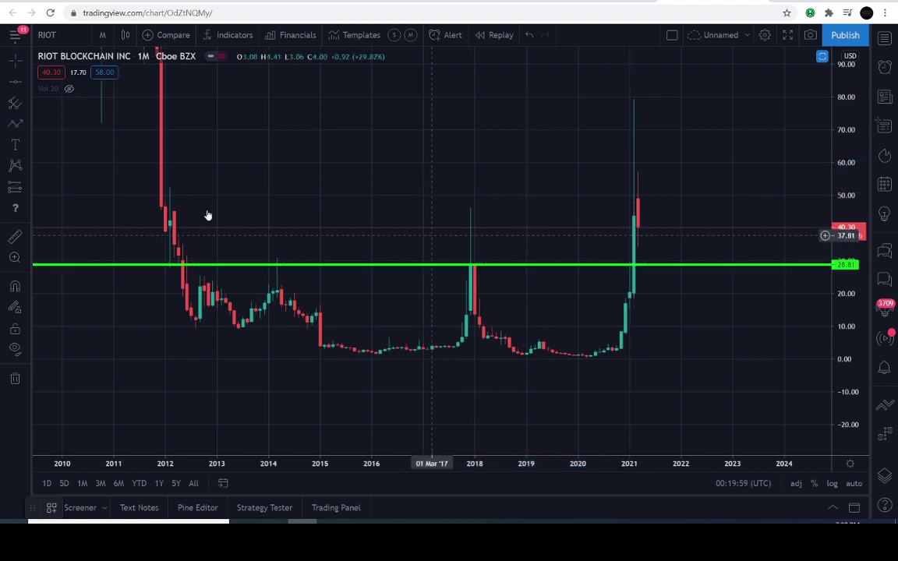
# Outline the price base below the green line with a closed polyline running along the lows from February 2012 to November 2021.
pyautogui.click(25, 124)
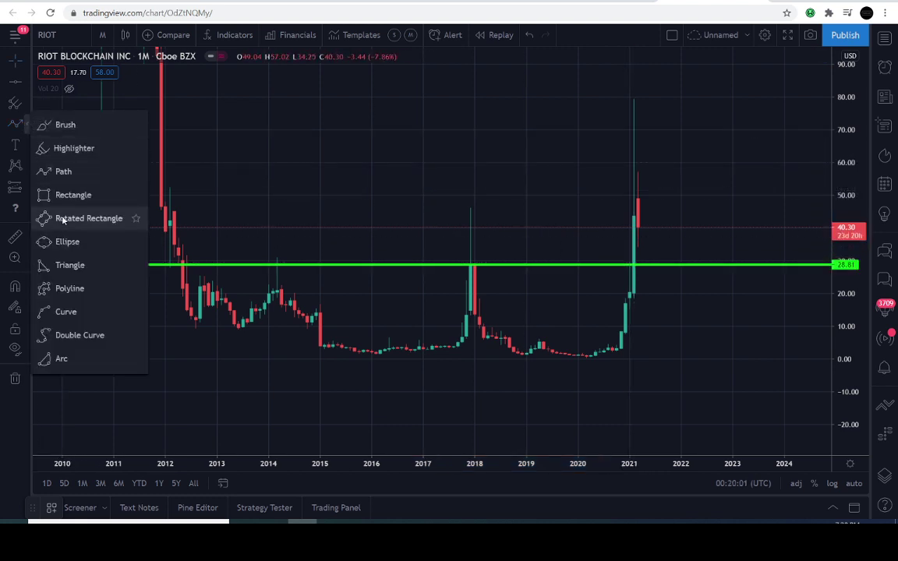
pyautogui.click(67, 287)
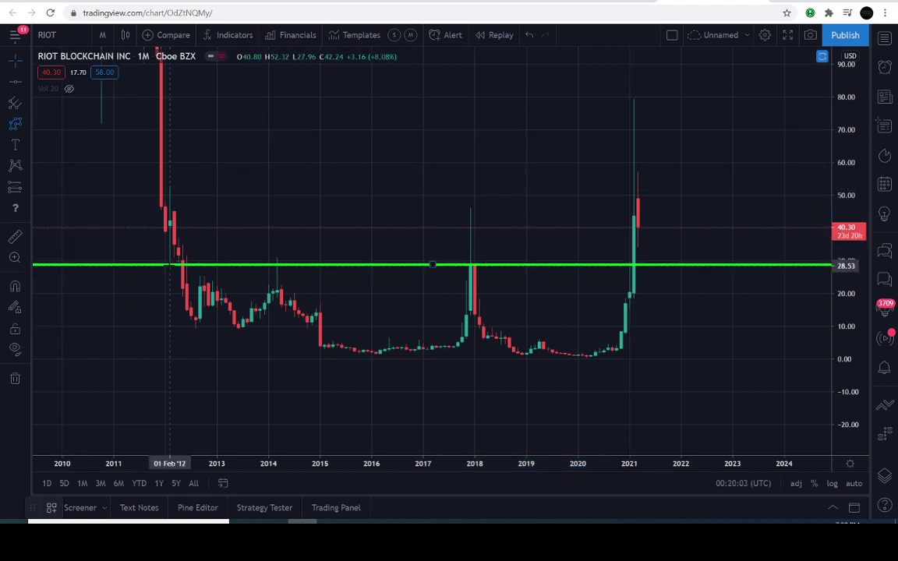
pyautogui.click(170, 267)
pyautogui.click(196, 327)
pyautogui.click(243, 334)
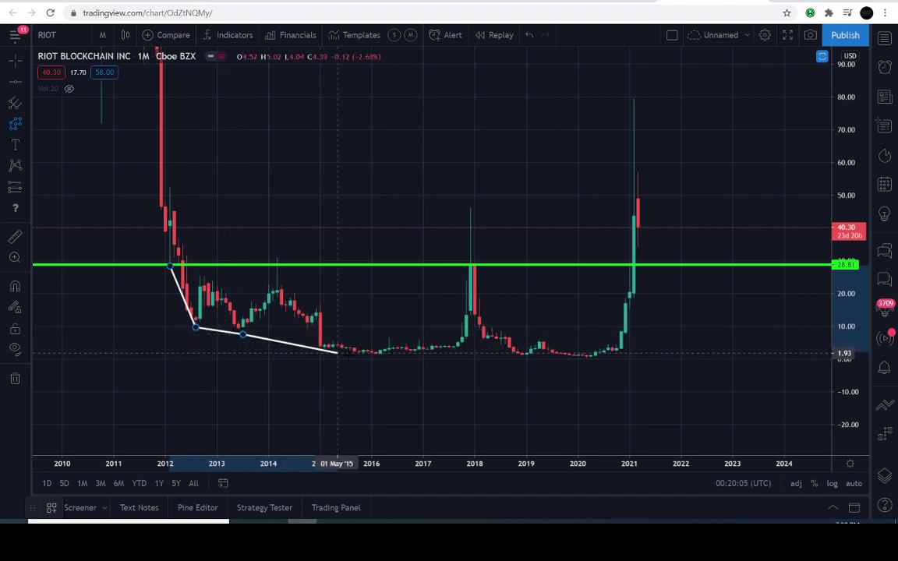
pyautogui.click(363, 353)
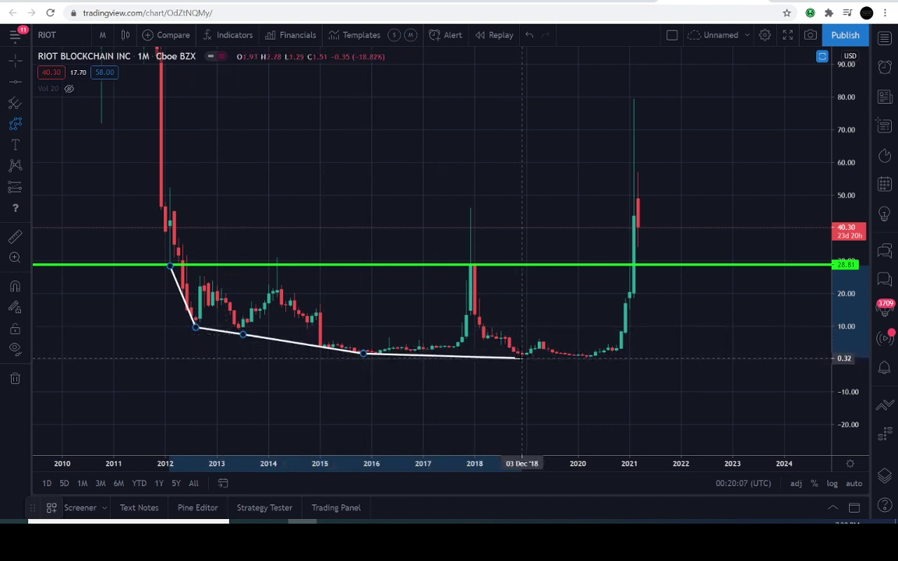
pyautogui.click(522, 357)
pyautogui.click(590, 356)
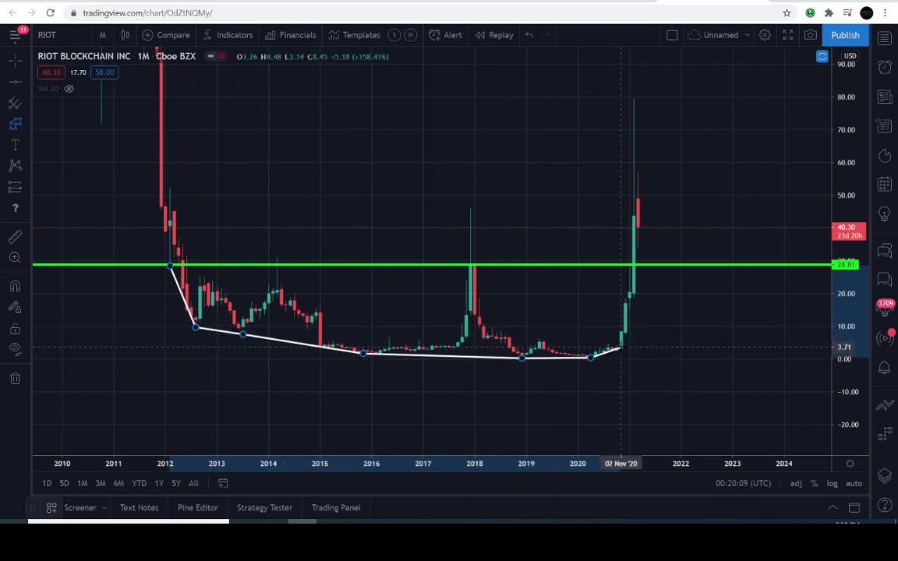
pyautogui.click(621, 350)
pyautogui.click(672, 266)
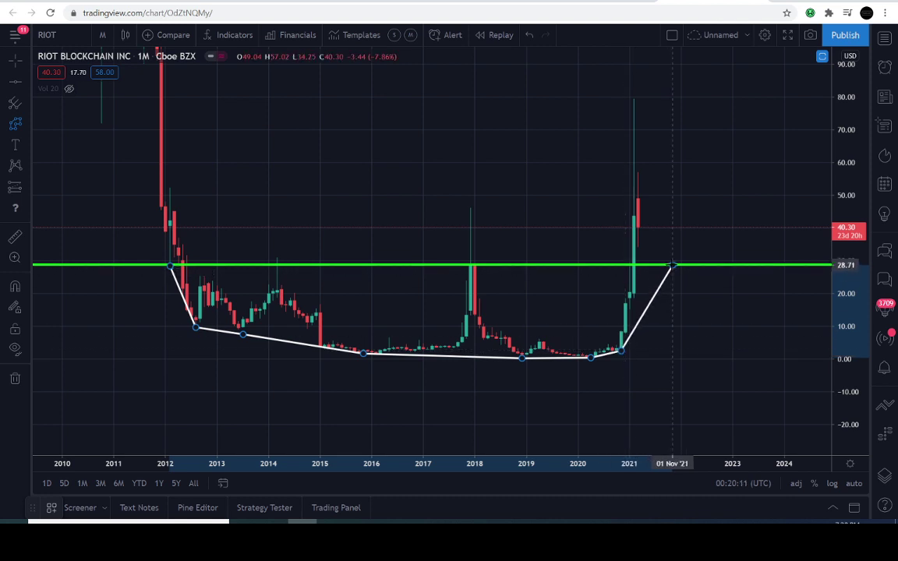
pyautogui.click(171, 268)
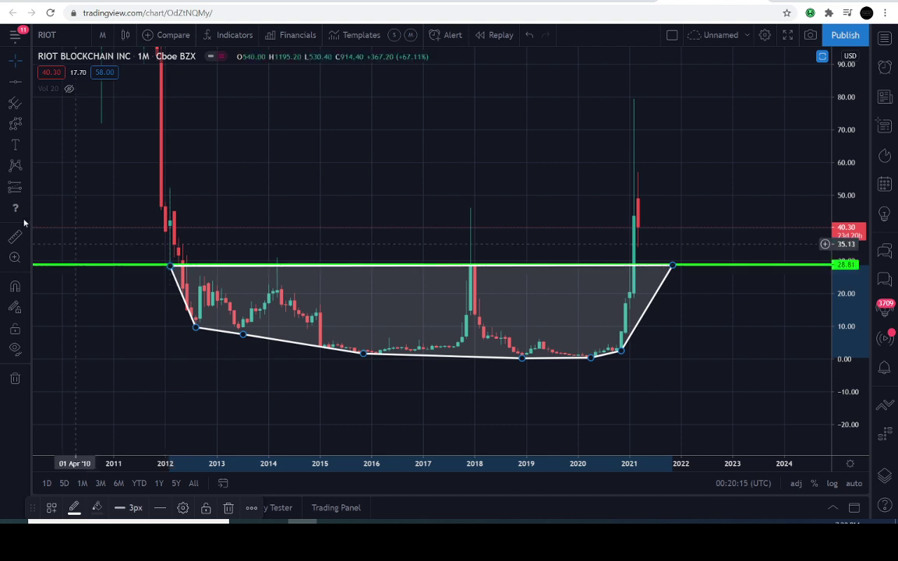
# Point a temporary path arrow at the February 2021 break above the green line and measure the span from the May 2012 crossing.
pyautogui.click(26, 123)
pyautogui.click(61, 170)
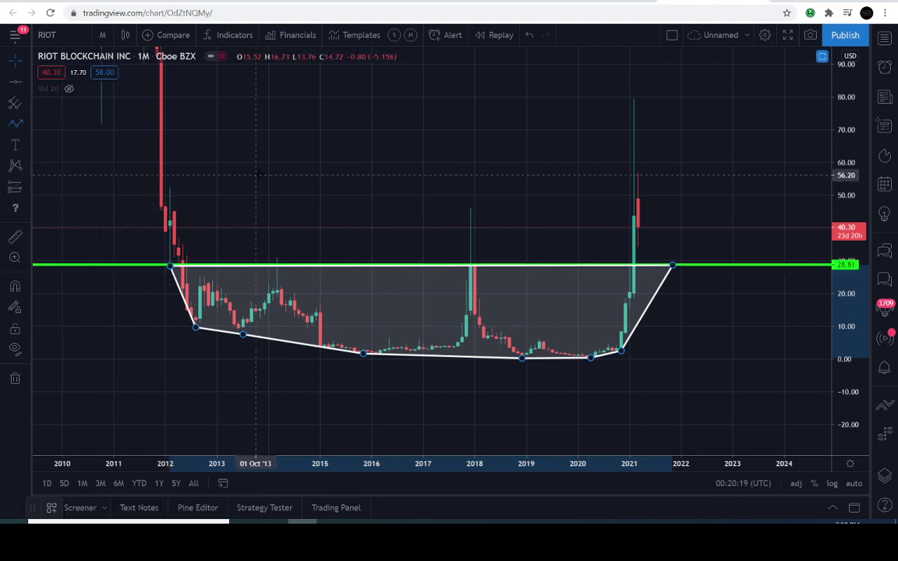
pyautogui.click(259, 191)
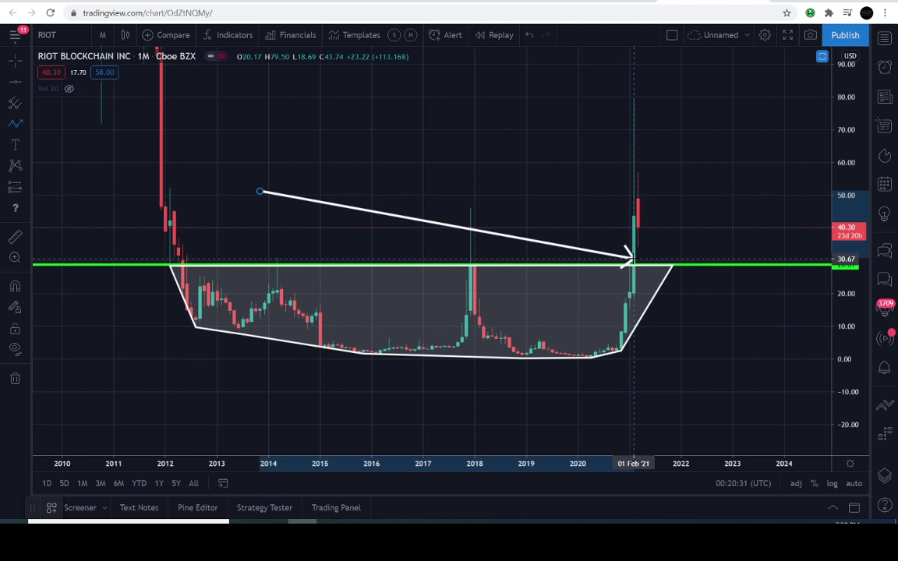
pyautogui.press('Escape')
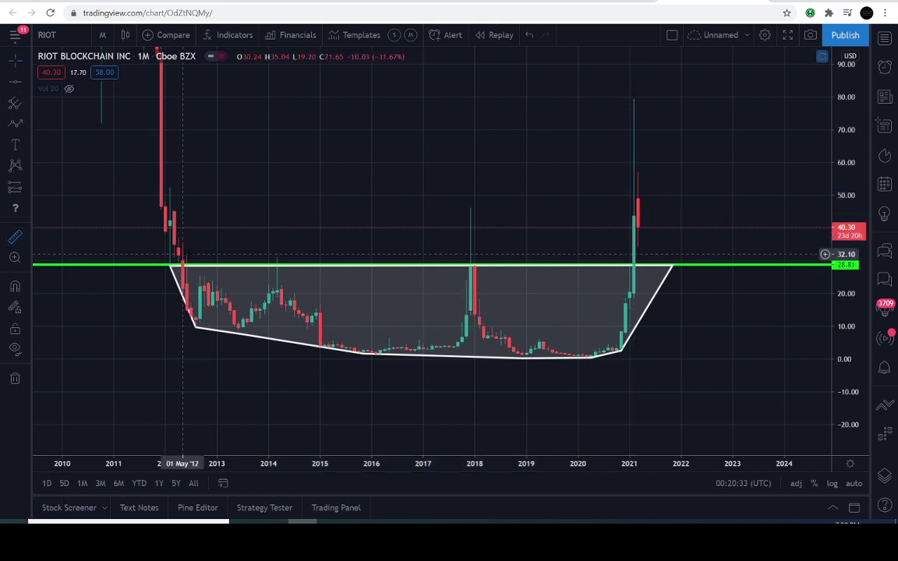
pyautogui.click(182, 265)
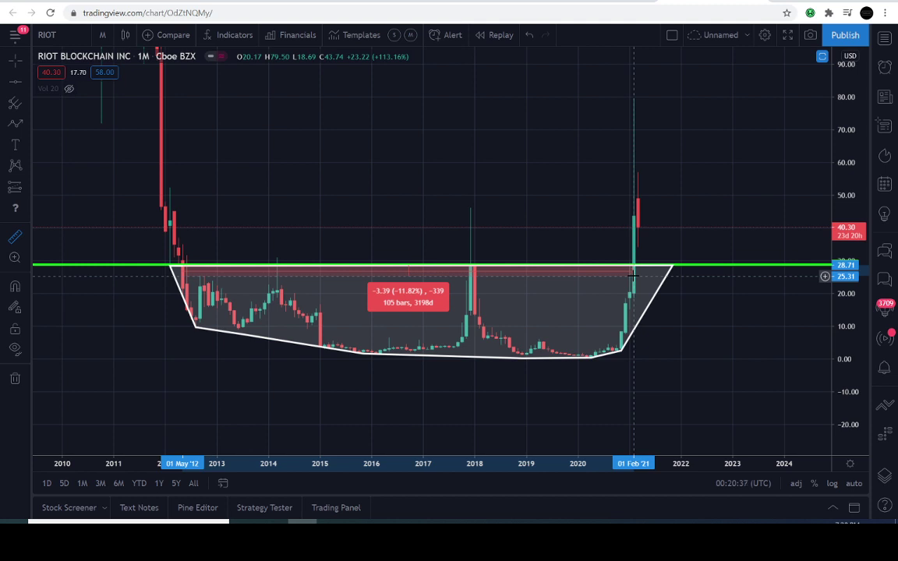
pyautogui.press('Escape')
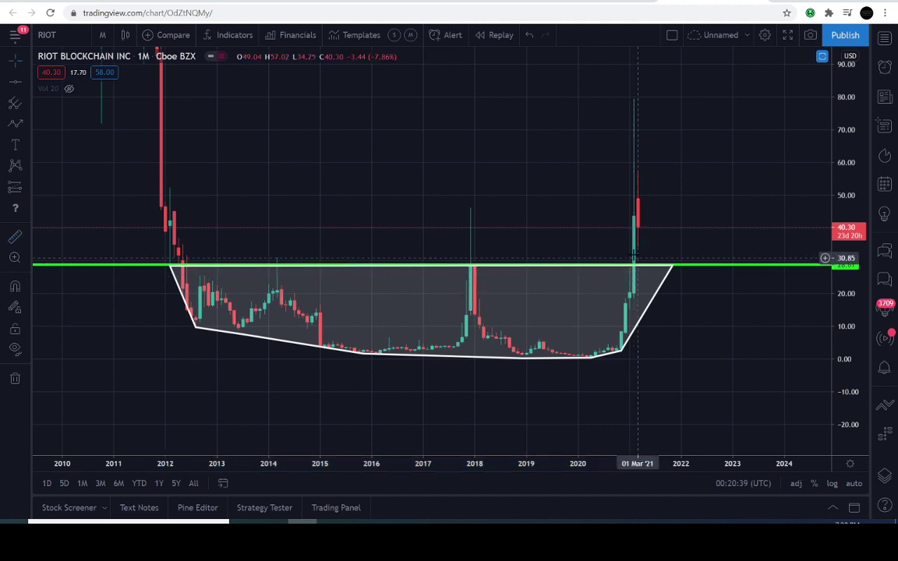
# Sketch a temporary zigzag path from the current price, bouncing along the green line through 2022 and climbing to the red 113.78 line, and discard it.
pyautogui.moveTo(842, 340); pyautogui.dragTo(840, 206)
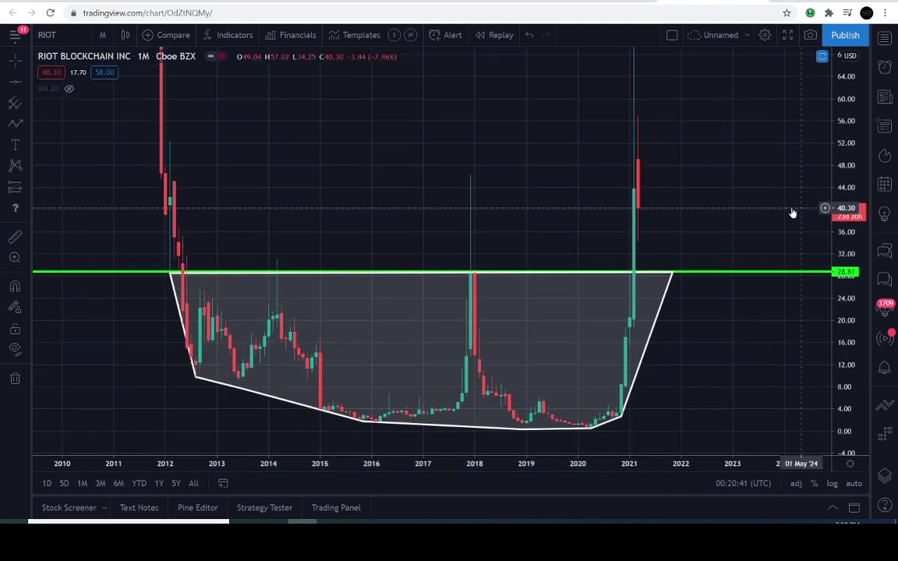
pyautogui.moveTo(730, 200); pyautogui.dragTo(659, 279)
pyautogui.moveTo(840, 160); pyautogui.dragTo(841, 324)
pyautogui.scroll(-1, 625, 249)
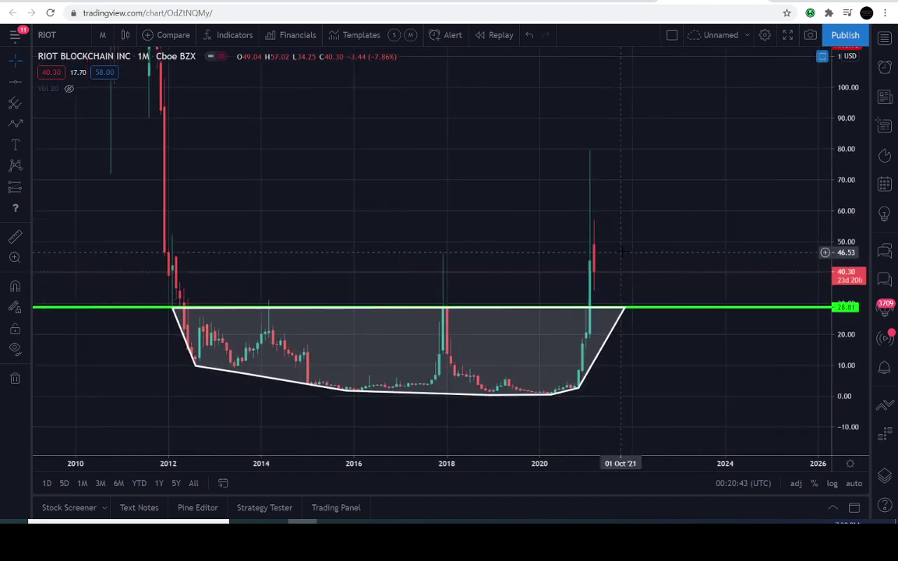
pyautogui.moveTo(637, 223); pyautogui.dragTo(548, 272)
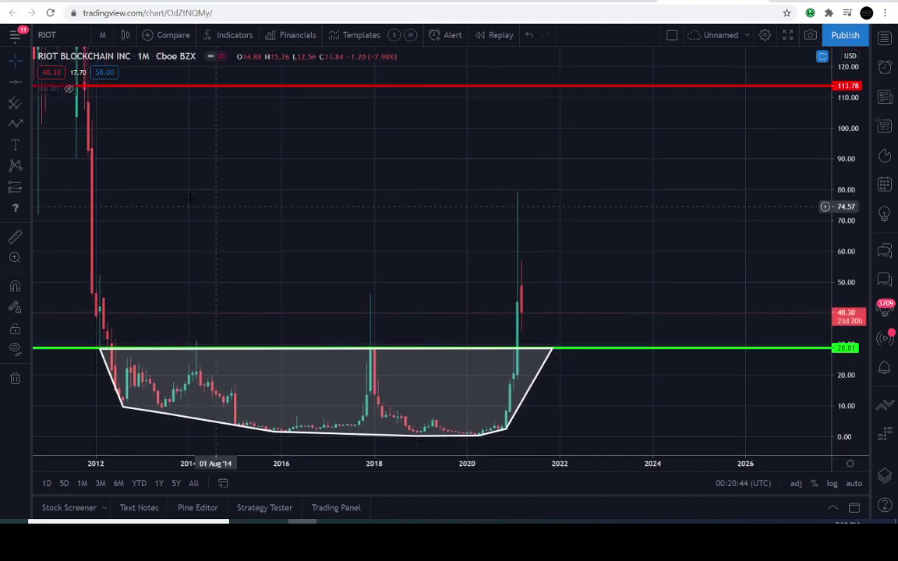
pyautogui.click(15, 123)
pyautogui.click(513, 315)
pyautogui.click(529, 281)
pyautogui.click(537, 336)
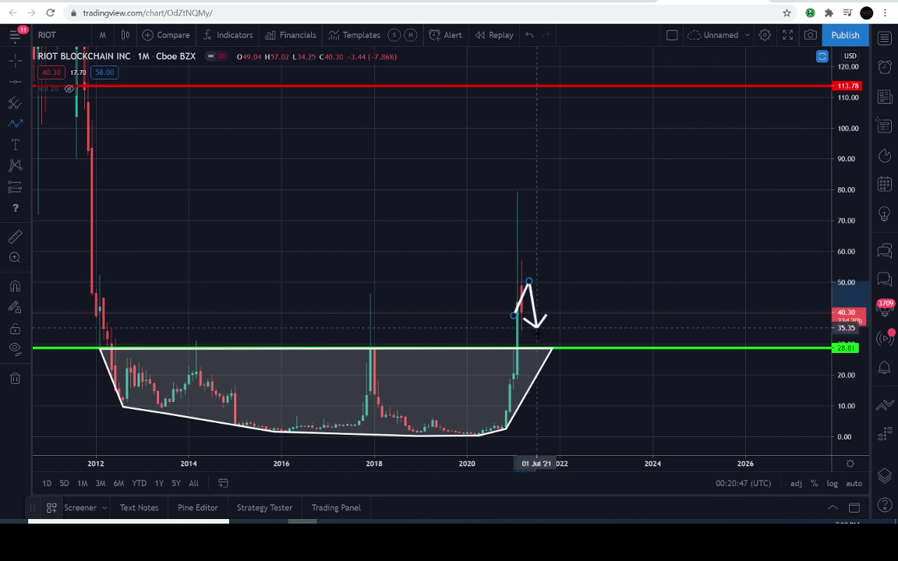
pyautogui.click(552, 321)
pyautogui.click(568, 352)
pyautogui.click(579, 318)
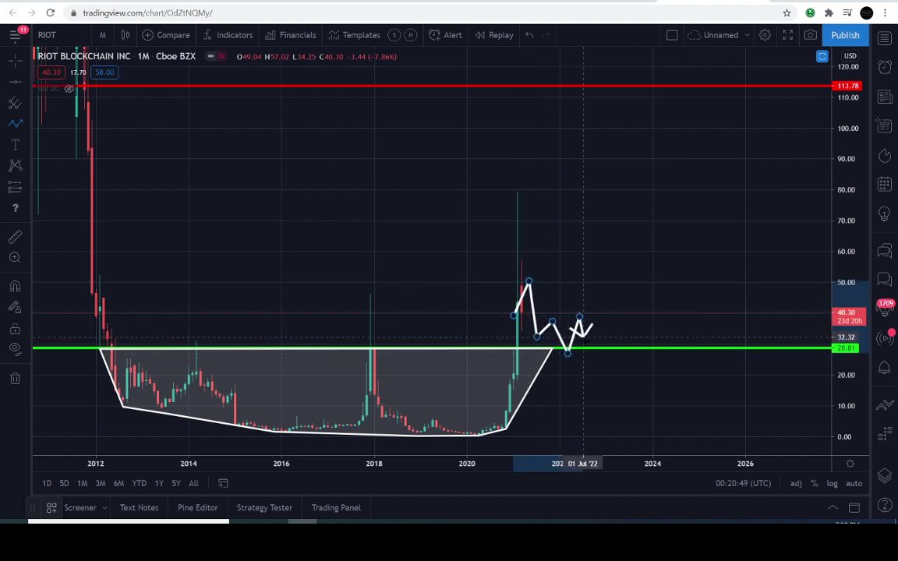
pyautogui.click(590, 352)
pyautogui.click(598, 304)
pyautogui.click(617, 338)
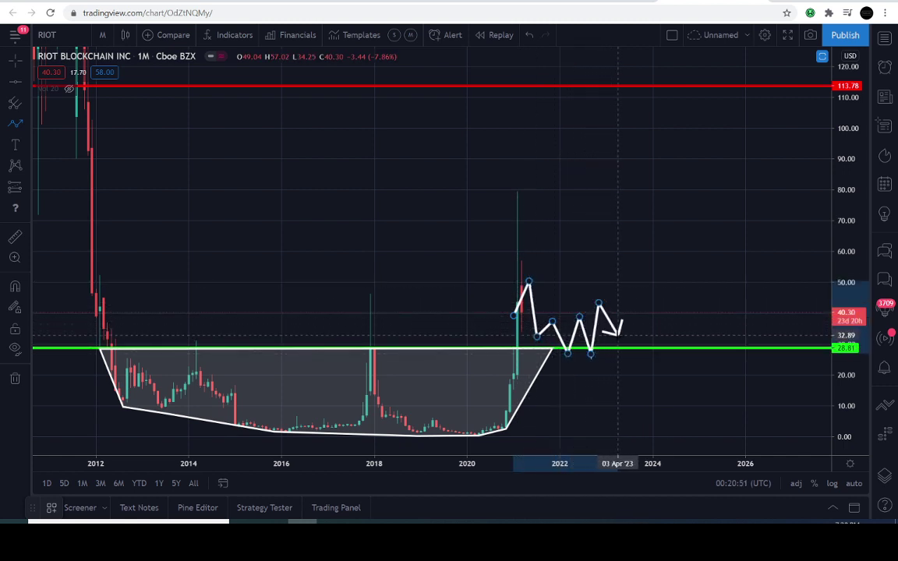
pyautogui.click(633, 262)
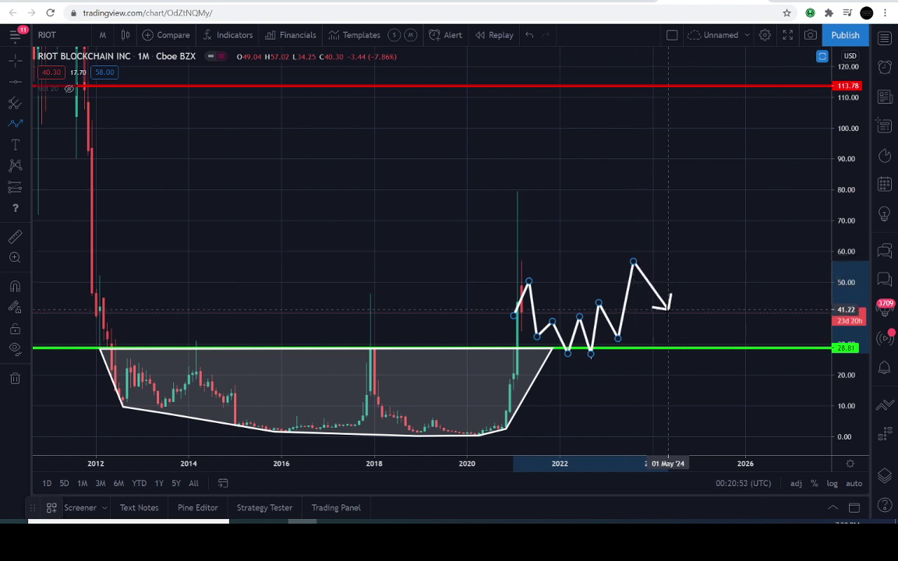
pyautogui.click(667, 312)
pyautogui.click(668, 215)
pyautogui.click(695, 259)
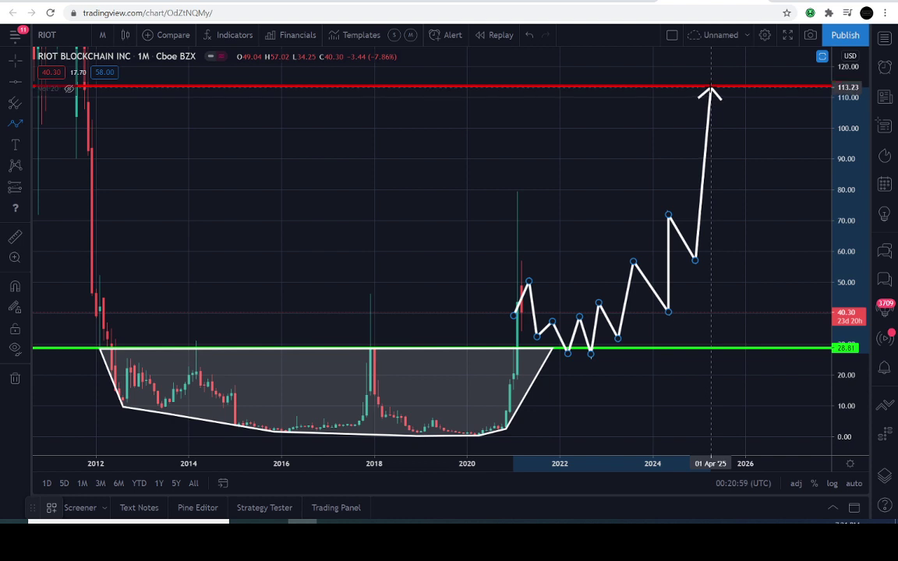
pyautogui.press('Escape')
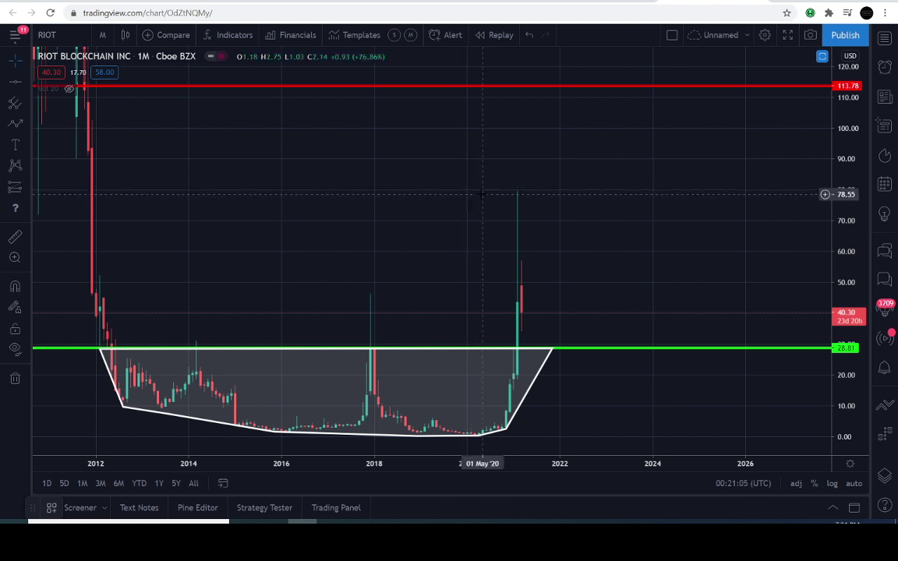
# Sketch a second temporary path with one dip to the green line around late 2021 and a stepped climb to the red line by late 2024, then discard it.
pyautogui.moveTo(482, 192); pyautogui.dragTo(393, 212)
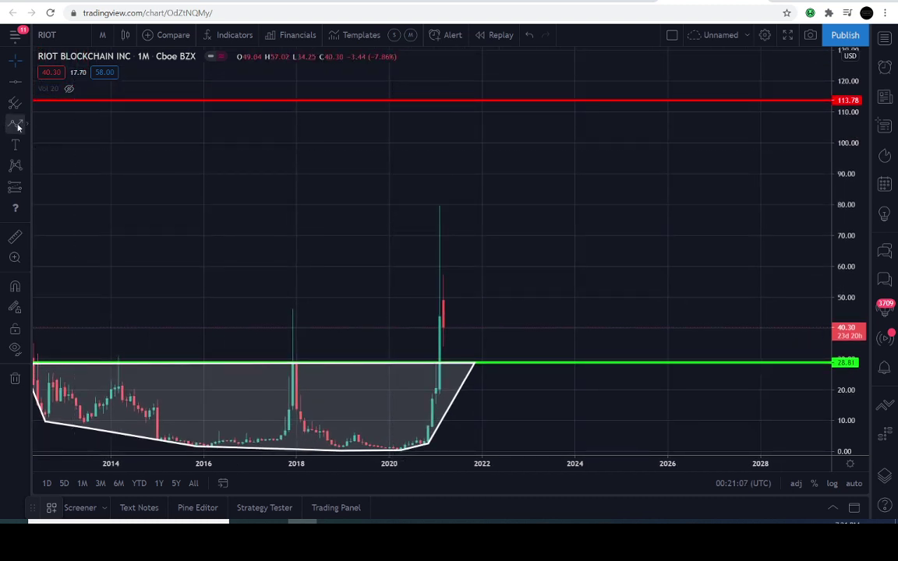
pyautogui.click(15, 123)
pyautogui.moveTo(435, 315)
pyautogui.mouseDown()
pyautogui.moveTo(450, 334)
pyautogui.moveTo(459, 320)
pyautogui.moveTo(470, 325)
pyautogui.mouseUp()
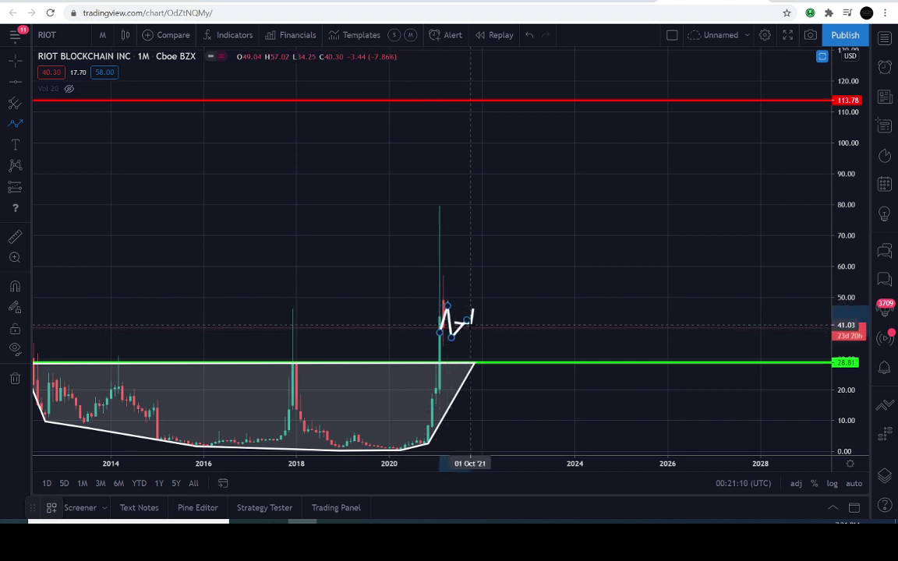
pyautogui.click(479, 365)
pyautogui.click(493, 305)
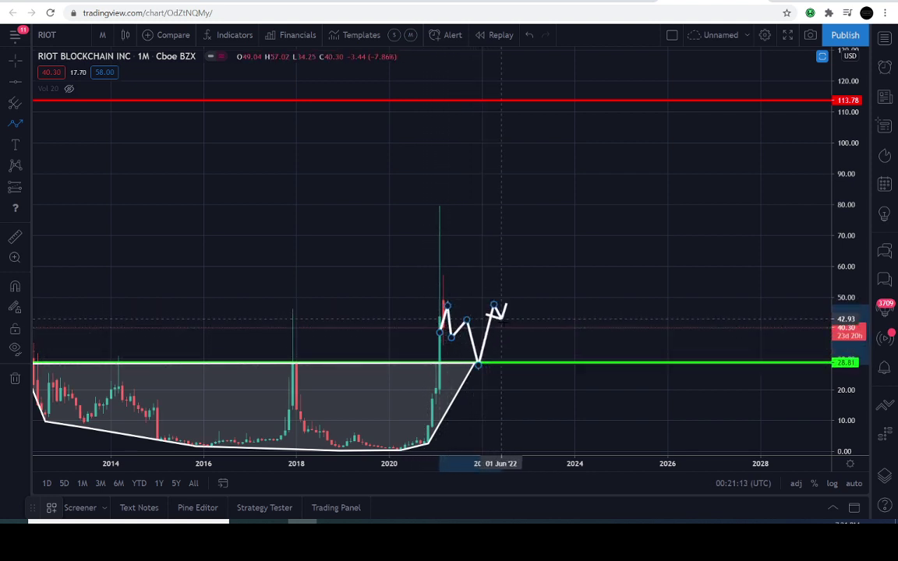
pyautogui.click(505, 325)
pyautogui.click(513, 261)
pyautogui.click(525, 302)
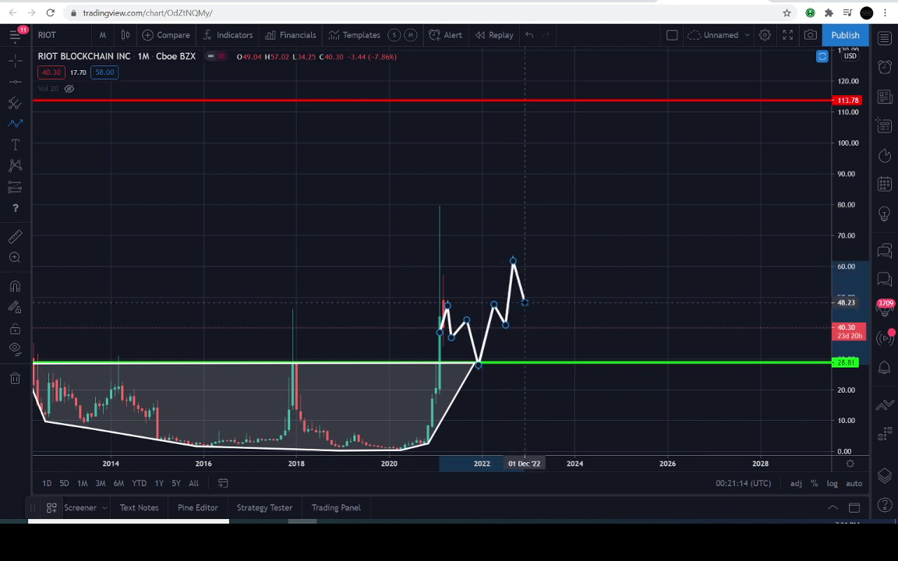
pyautogui.click(544, 219)
pyautogui.click(563, 248)
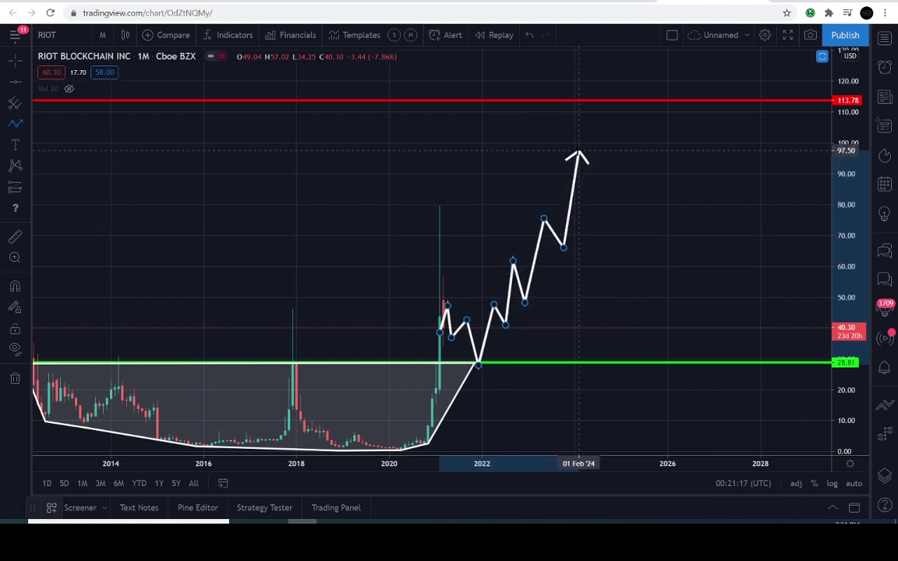
pyautogui.click(574, 143)
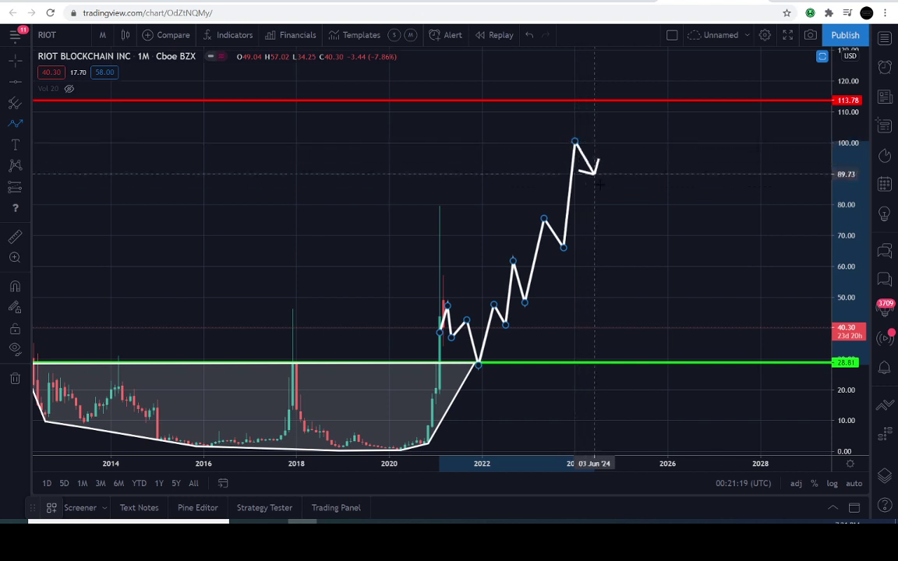
pyautogui.click(601, 193)
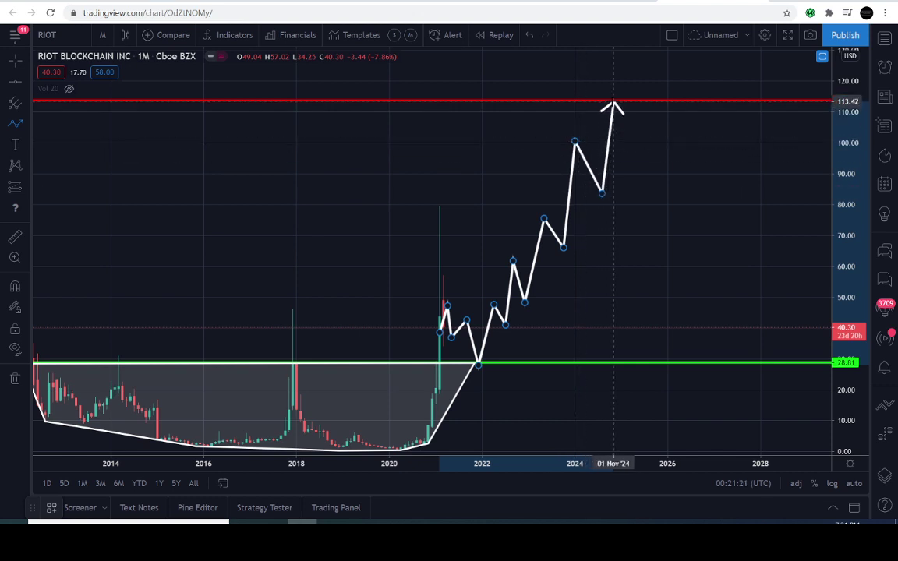
pyautogui.press('Escape')
# Start and discard a temporary path arrow near the latest candles, and measure the rise from the current price level to the red 113.78 line.
pyautogui.moveTo(487, 242); pyautogui.dragTo(407, 247)
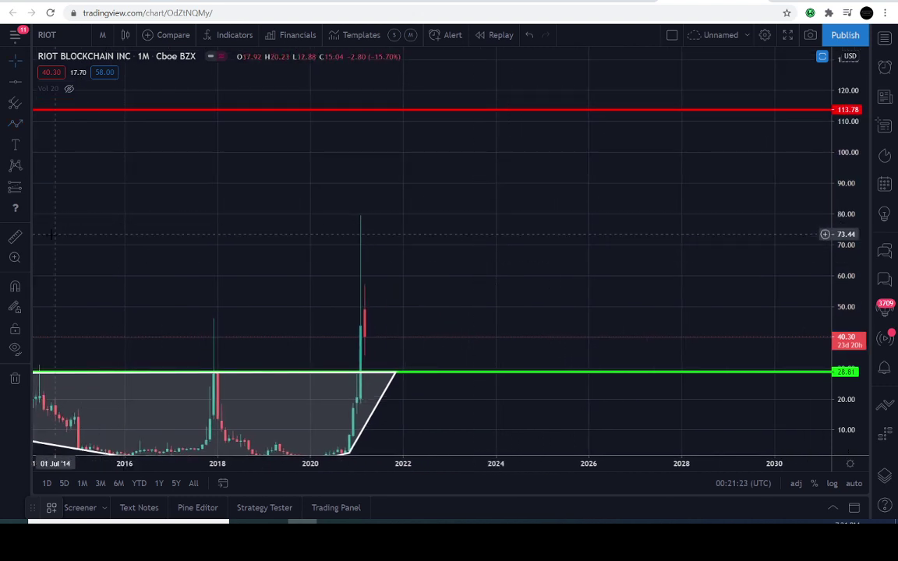
pyautogui.click(15, 123)
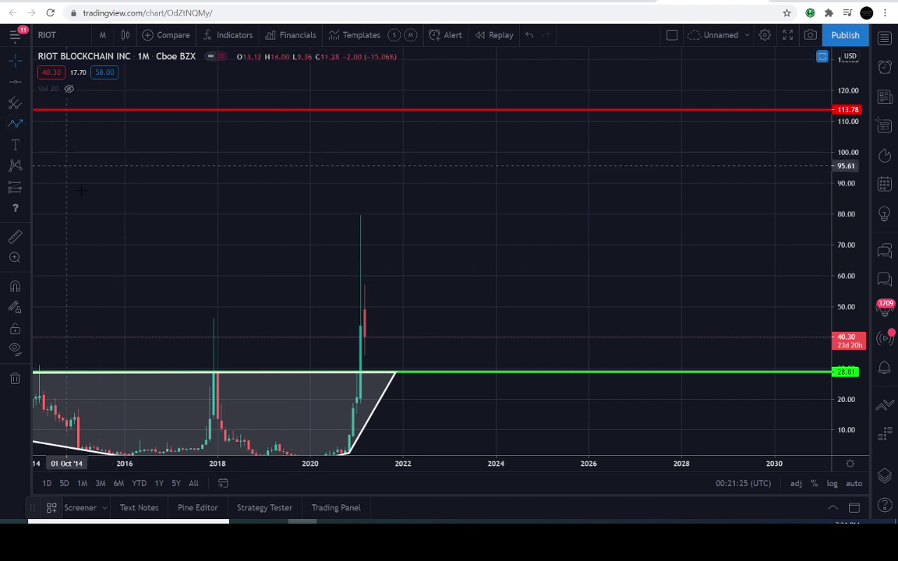
pyautogui.click(346, 285)
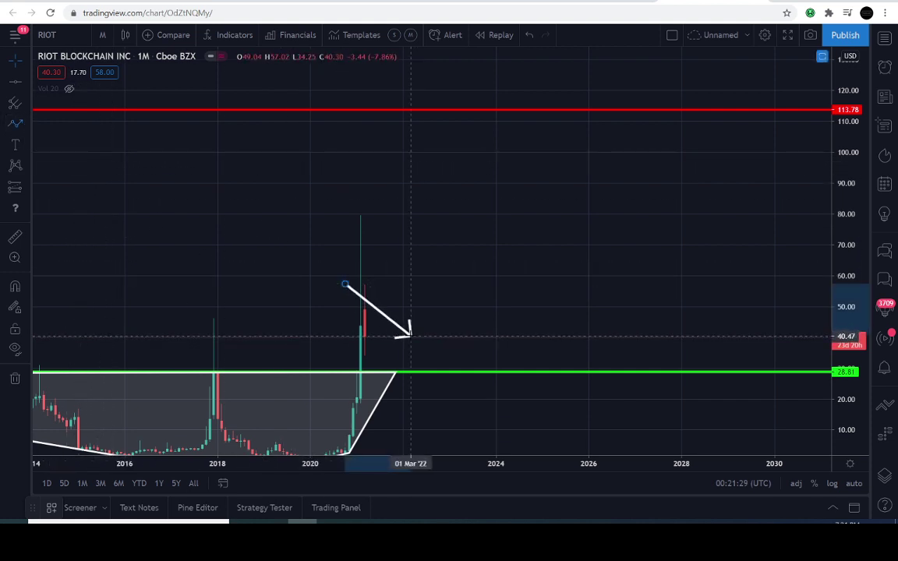
pyautogui.press('Escape')
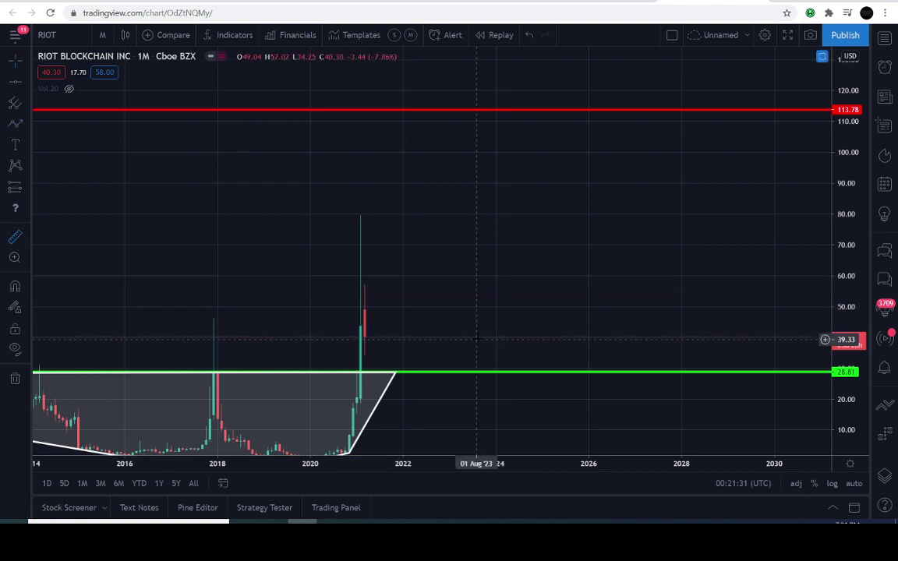
pyautogui.moveTo(472, 336)
pyautogui.mouseDown()
pyautogui.moveTo(482, 277)
pyautogui.moveTo(551, 120)
pyautogui.moveTo(581, 110)
pyautogui.mouseUp()
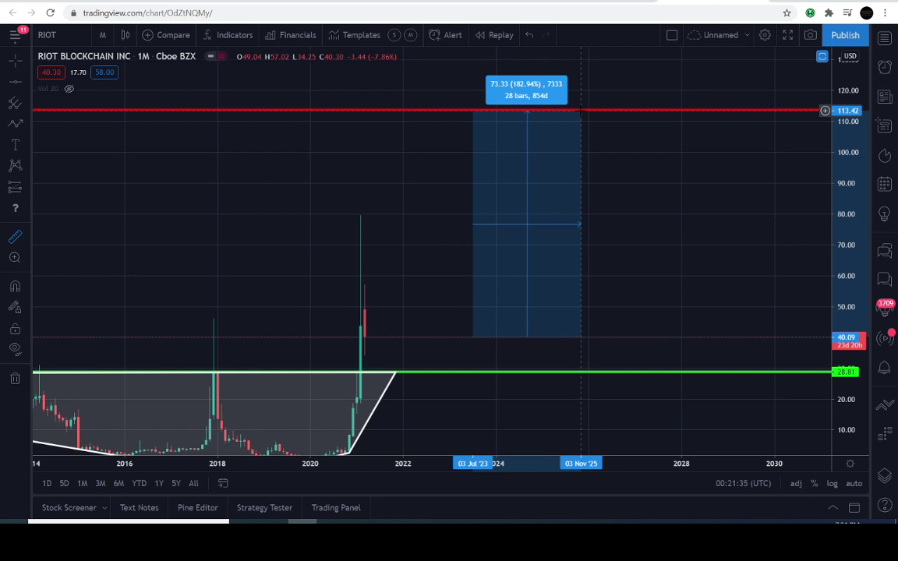
pyautogui.click(580, 110)
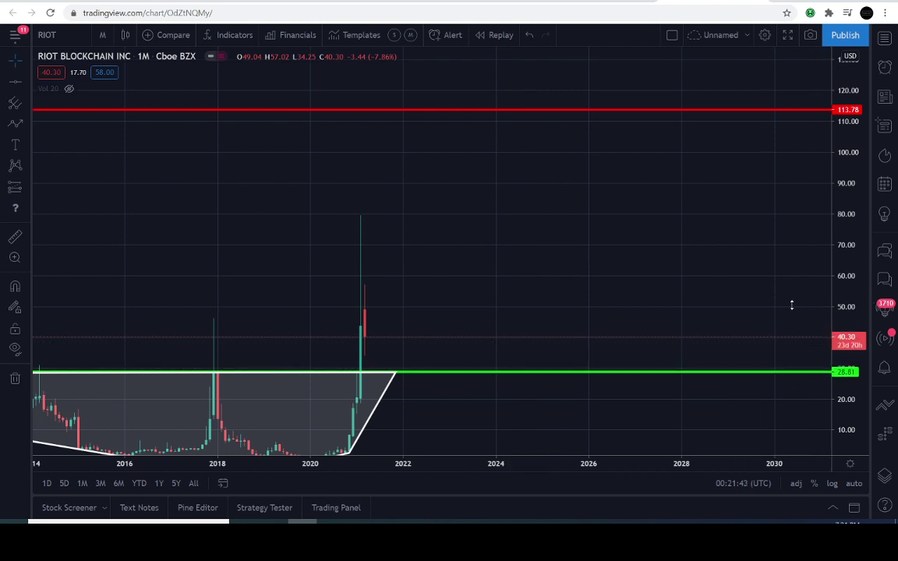
# Reveal the watchlist with the RIOT details beside the chart and bring the outlined 2012–2021 base back into view.
pyautogui.moveTo(869, 301); pyautogui.dragTo(703, 301)
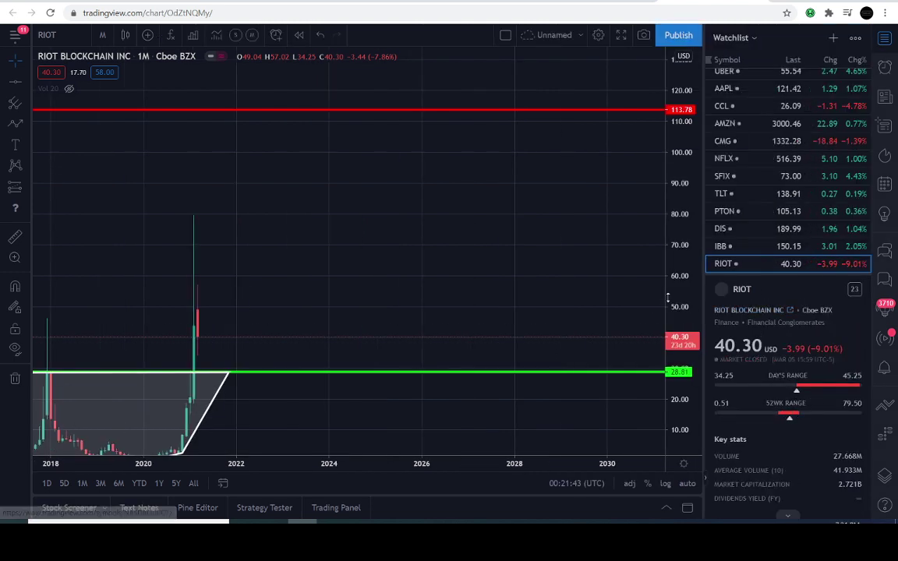
pyautogui.moveTo(193, 304); pyautogui.dragTo(513, 202)
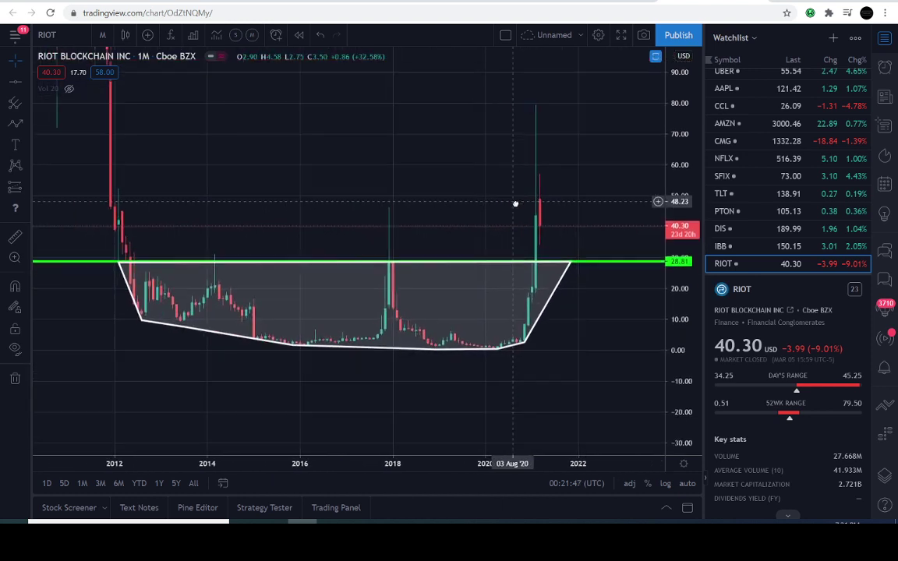